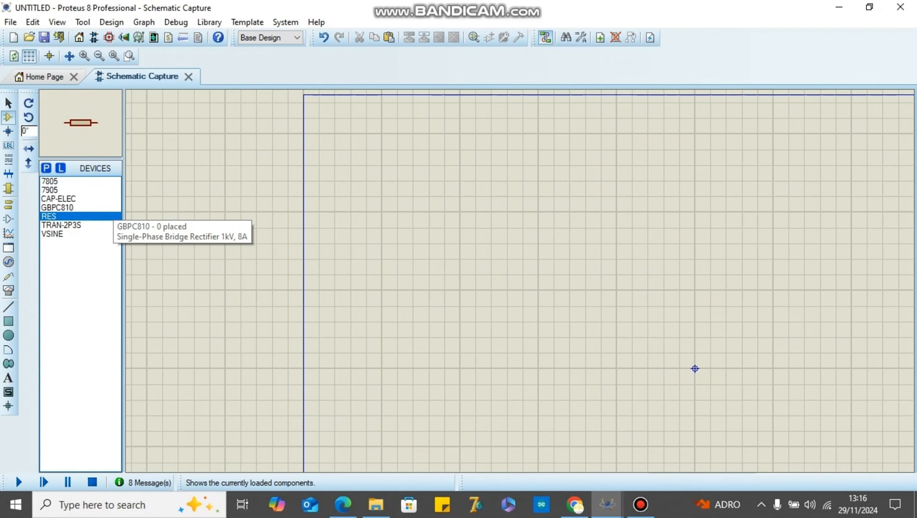
Step: Place a VSINE source, a TRAN-2P3S transformer and a GBPC810 bridge rectifier side by side on the schematic
{"action": "left_click", "coordinate": [60, 234]}
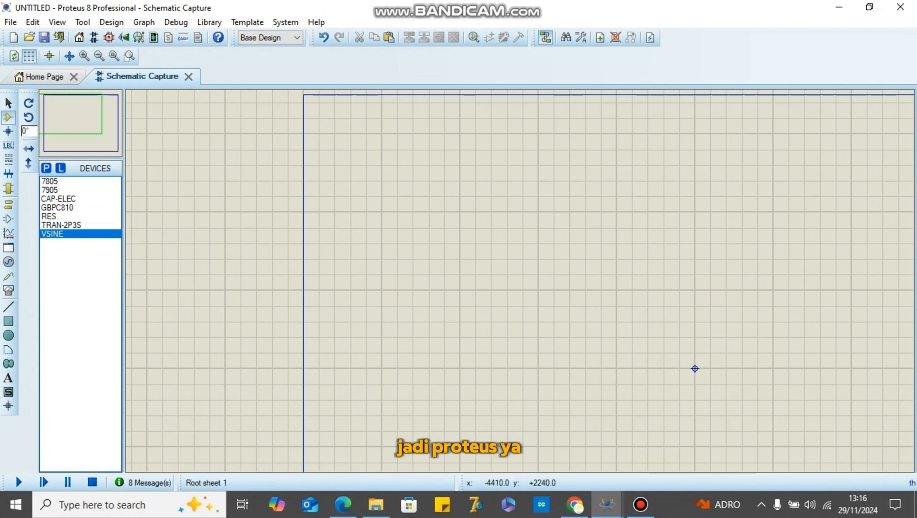
{"action": "left_click", "coordinate": [336, 206]}
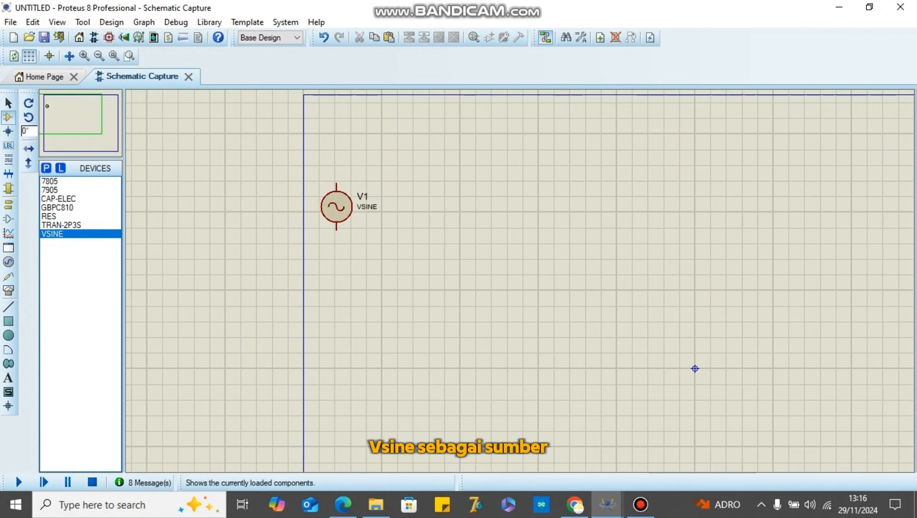
{"action": "left_click", "coordinate": [62, 224]}
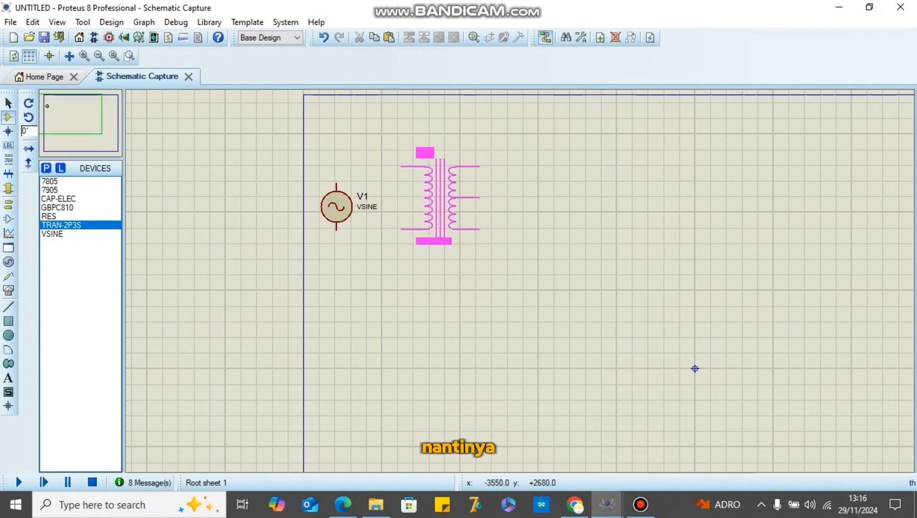
{"action": "left_click", "coordinate": [436, 208]}
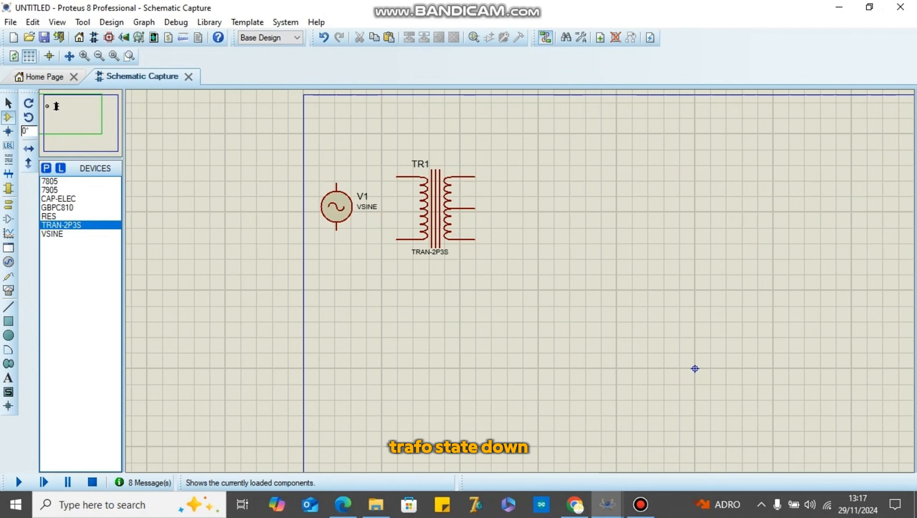
{"action": "left_click", "coordinate": [57, 208]}
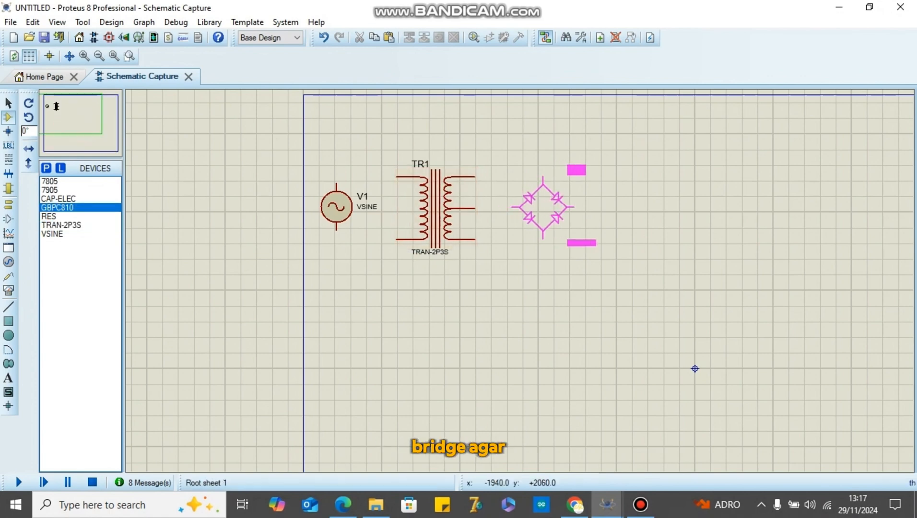
{"action": "left_click", "coordinate": [547, 207]}
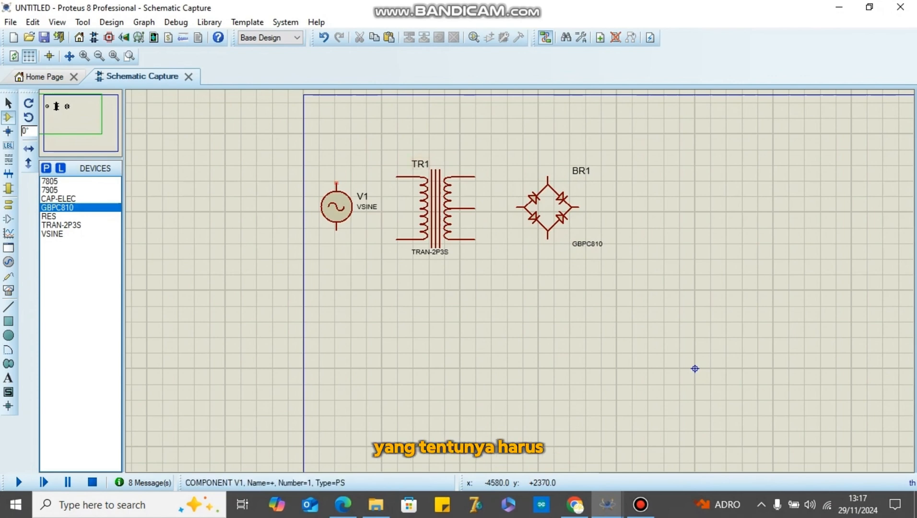
Step: Wire source V1 across TR1's primary, and connect TR1's outer secondary terminals to the AC pins of bridge BR1
{"action": "left_click", "coordinate": [336, 183]}
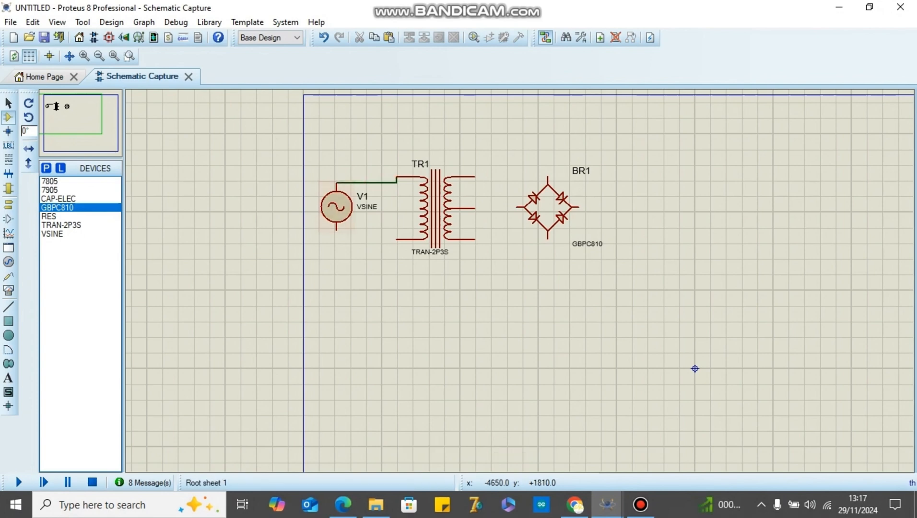
{"action": "left_click", "coordinate": [336, 229]}
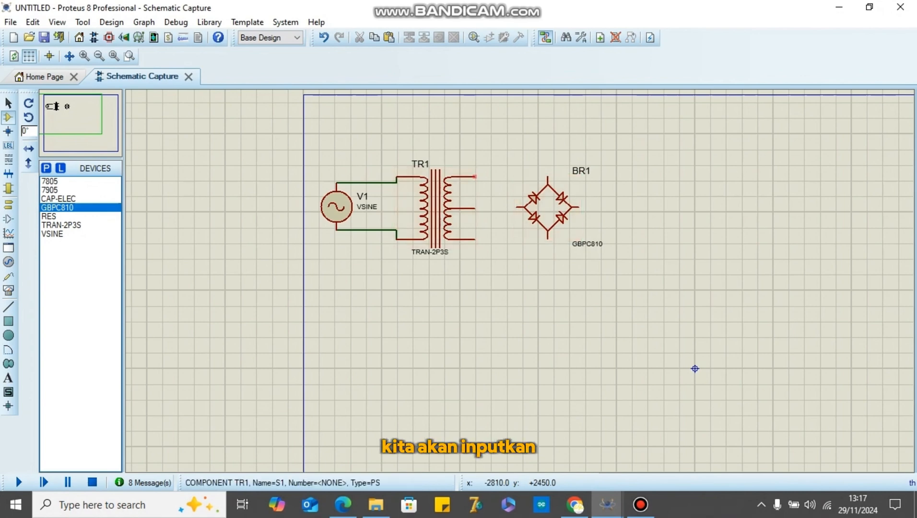
{"action": "left_click", "coordinate": [474, 177]}
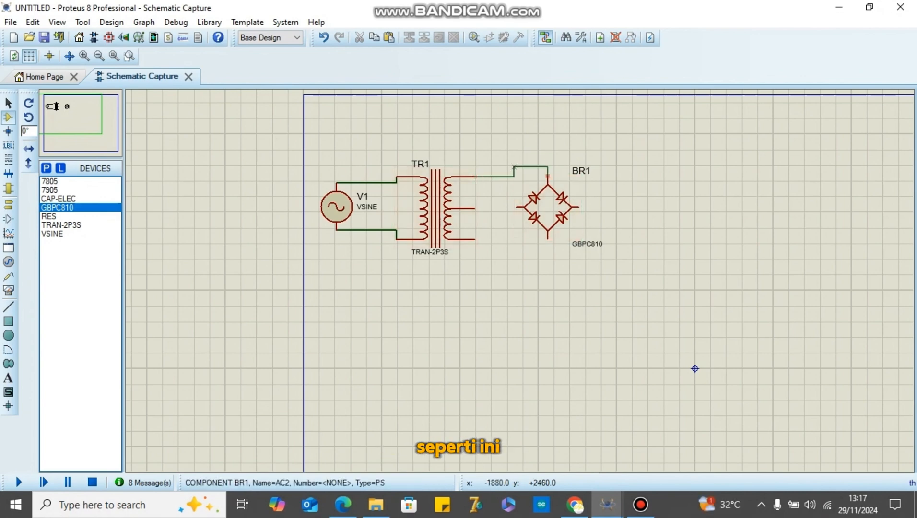
{"action": "left_click", "coordinate": [548, 178]}
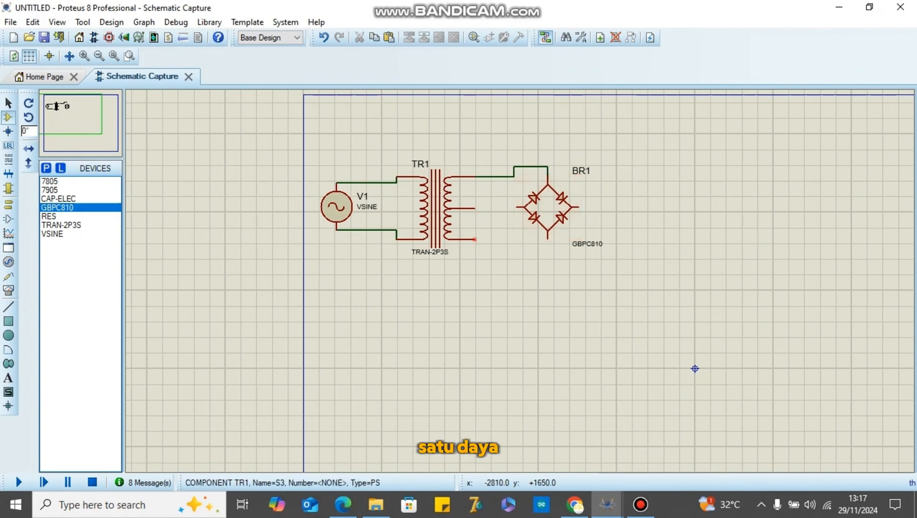
{"action": "left_click", "coordinate": [474, 239]}
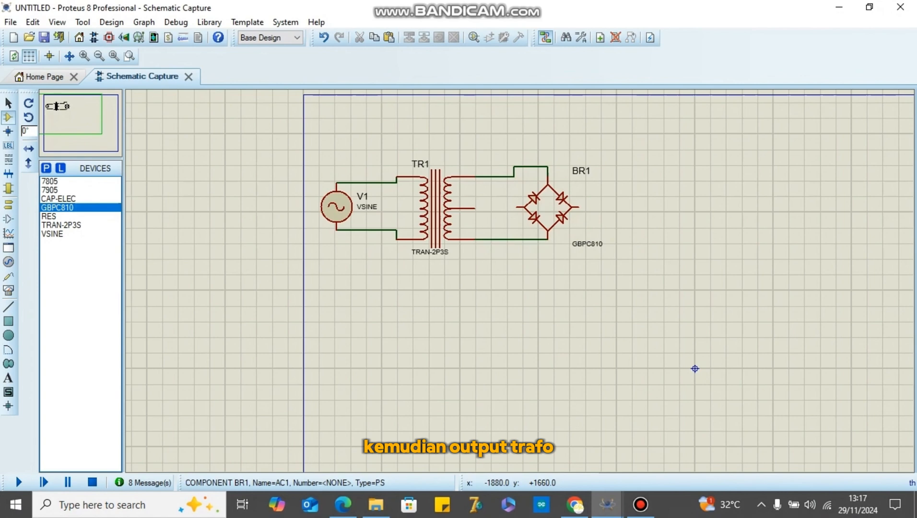
{"action": "left_click", "coordinate": [548, 239]}
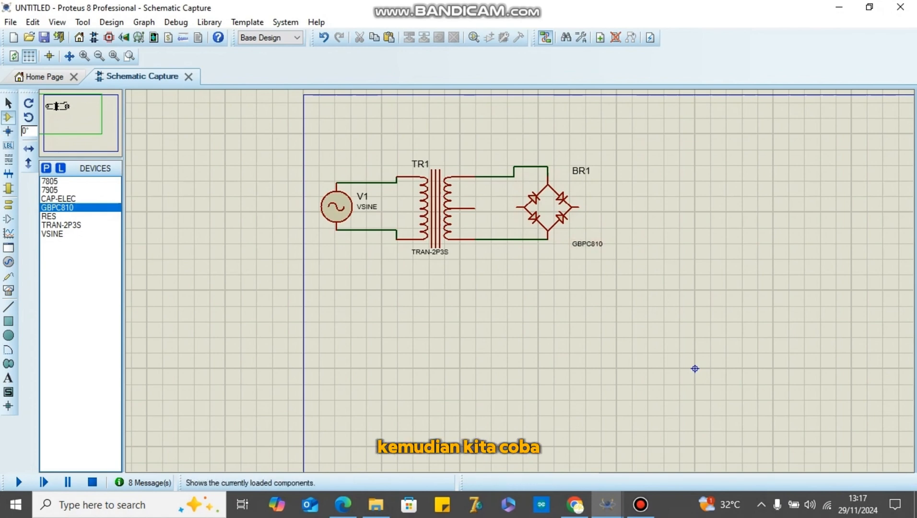
Step: Place a RES resistor rotated to -90° beside the bridge and wire its upper end to BR1's positive output
{"action": "left_click", "coordinate": [48, 216]}
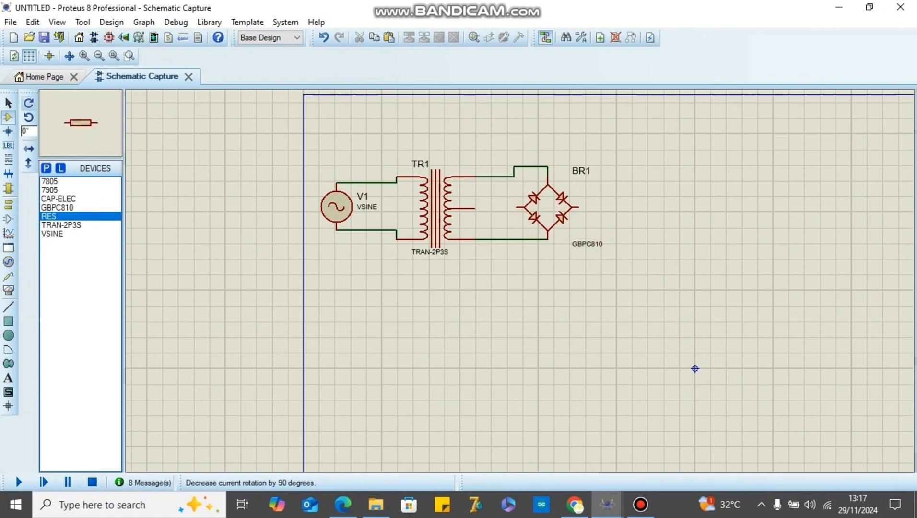
{"action": "left_click", "coordinate": [28, 103]}
{"action": "left_click", "coordinate": [671, 247]}
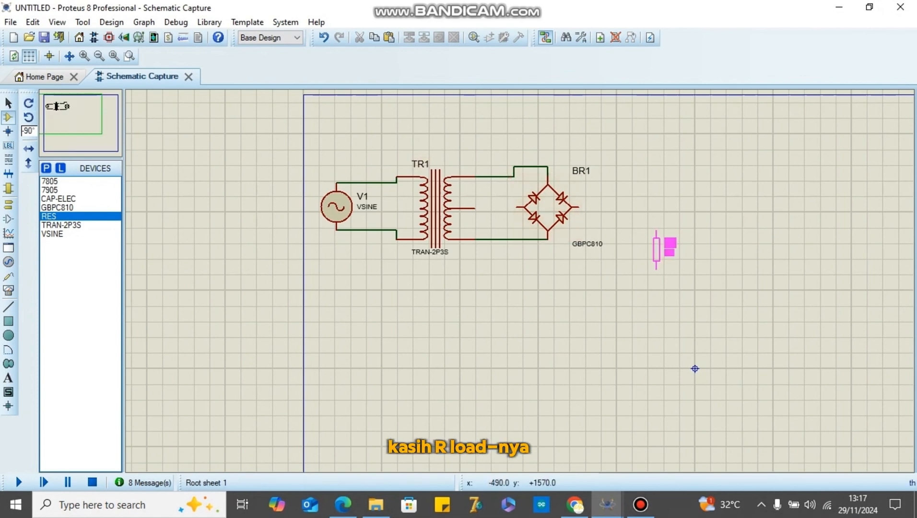
{"action": "left_click", "coordinate": [620, 245]}
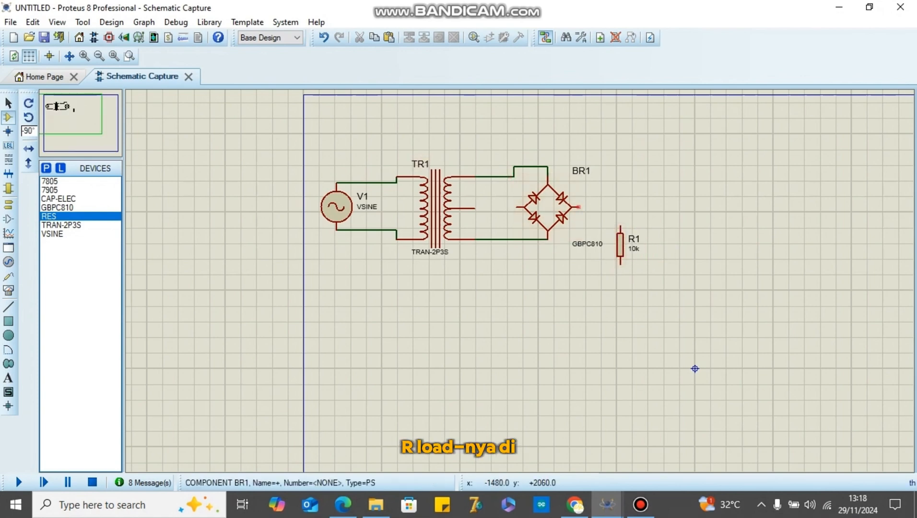
{"action": "left_click", "coordinate": [578, 206]}
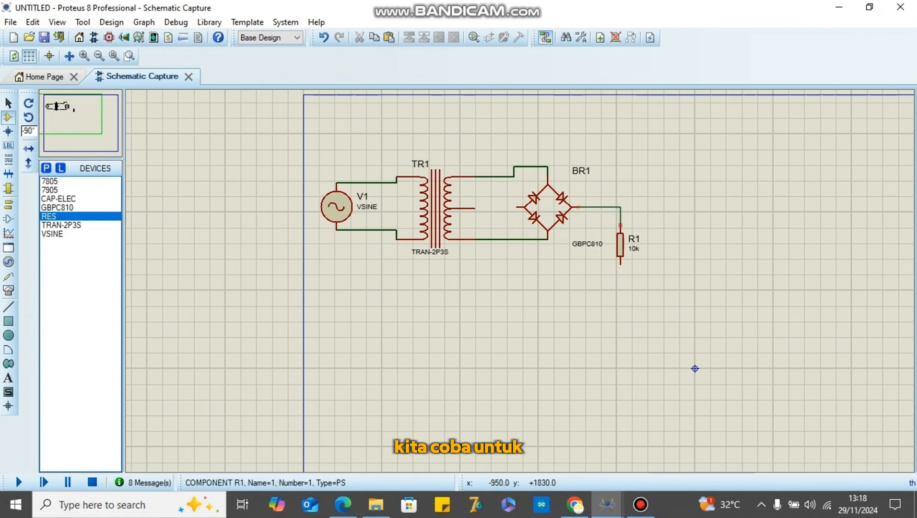
{"action": "left_click", "coordinate": [620, 228]}
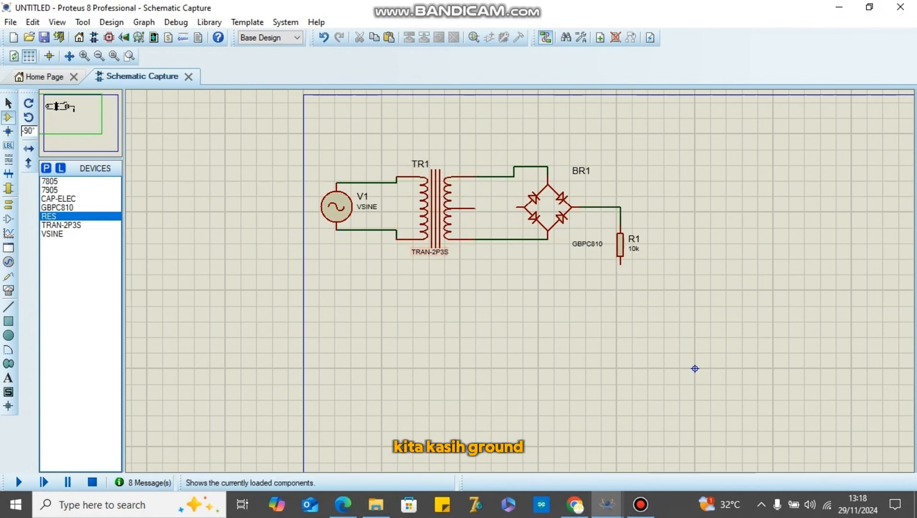
Step: Add ground terminals for TR1's secondary center tap, wired to its ground, and for the lower end of R1
{"action": "left_click", "coordinate": [8, 205]}
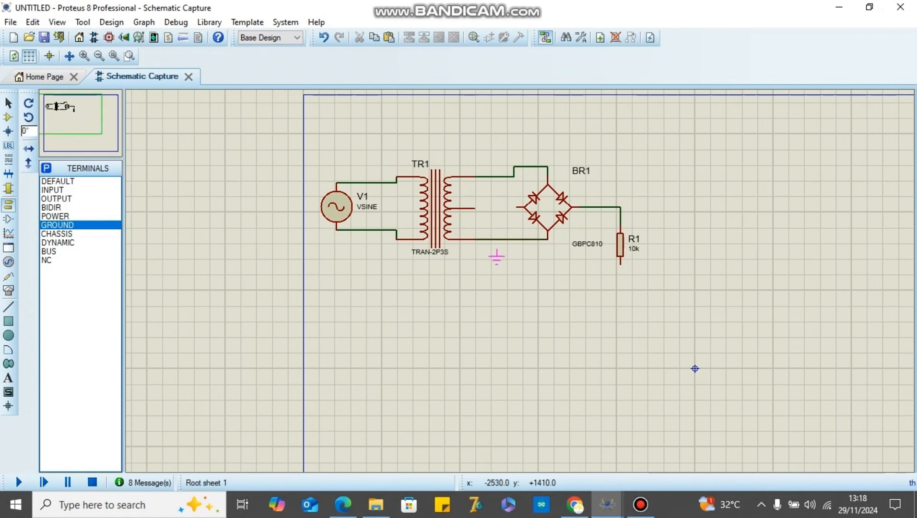
{"action": "left_click", "coordinate": [495, 266]}
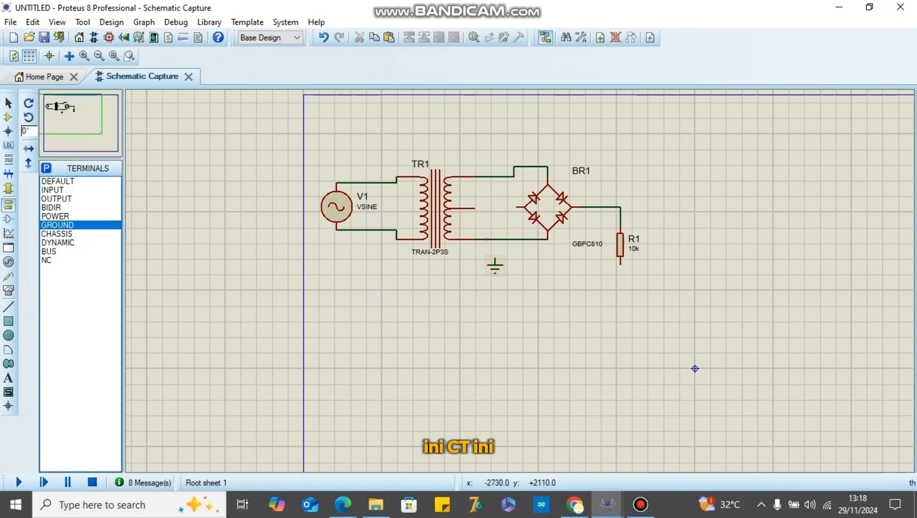
{"action": "left_click", "coordinate": [475, 208]}
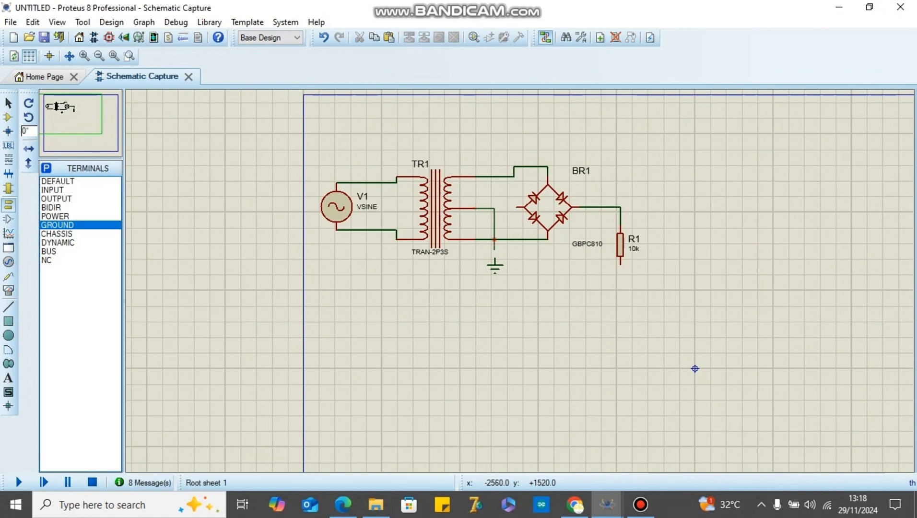
{"action": "left_click", "coordinate": [495, 258]}
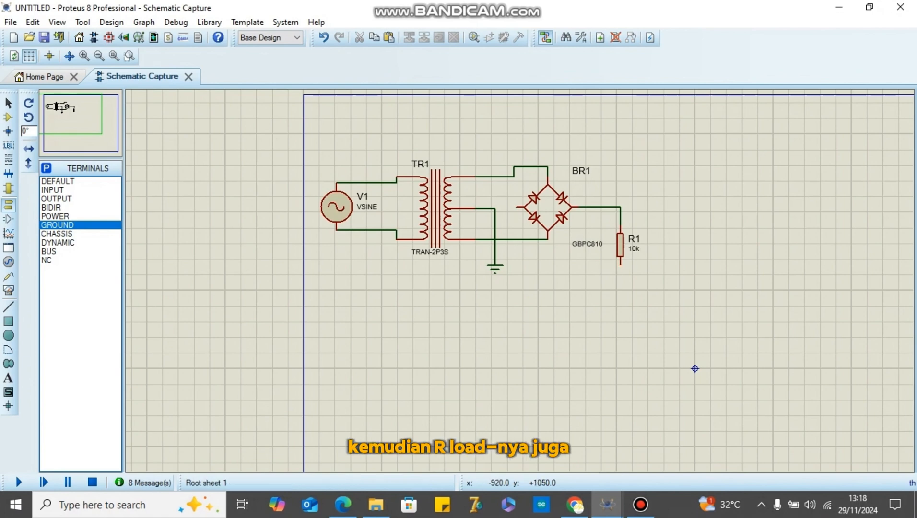
{"action": "left_click", "coordinate": [619, 280]}
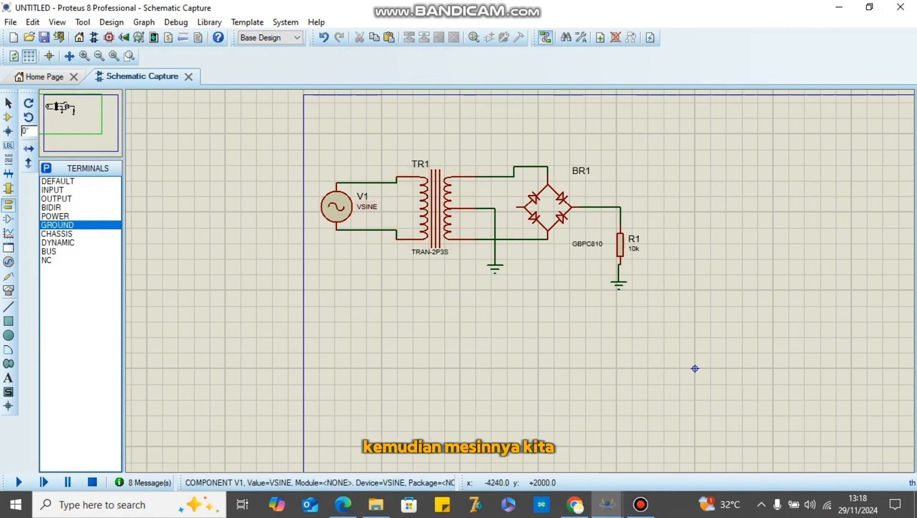
Step: Set the frequency of sine source V1 to 50 Hz
{"action": "double_click", "coordinate": [336, 206]}
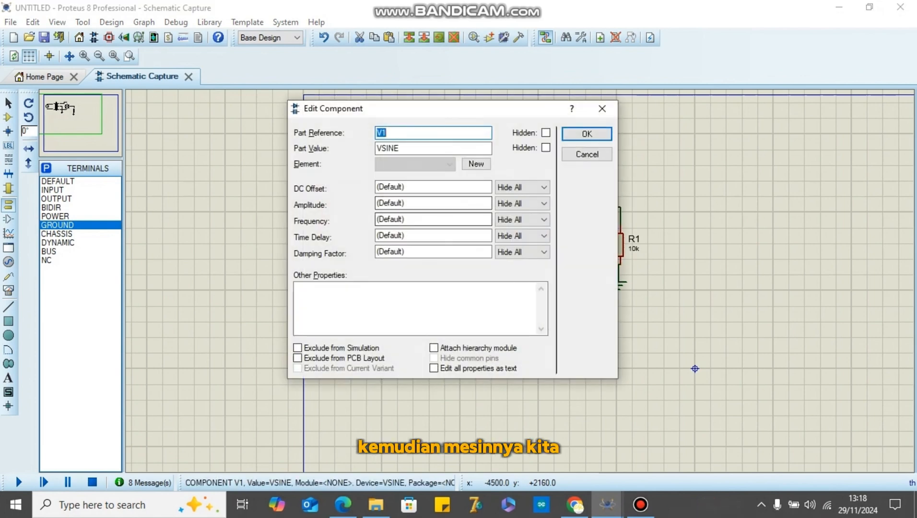
{"action": "left_click", "coordinate": [433, 220]}
{"action": "key", "text": "BackSpace"}
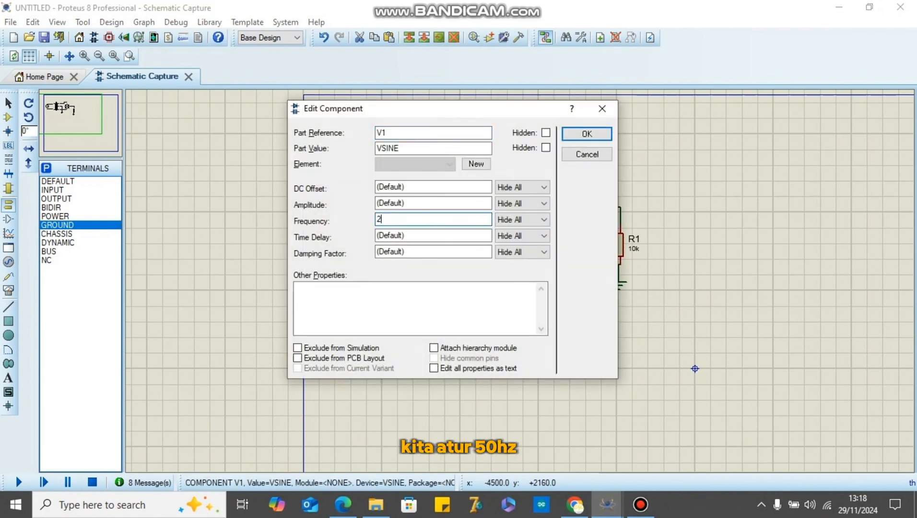
{"action": "type", "text": "50"}
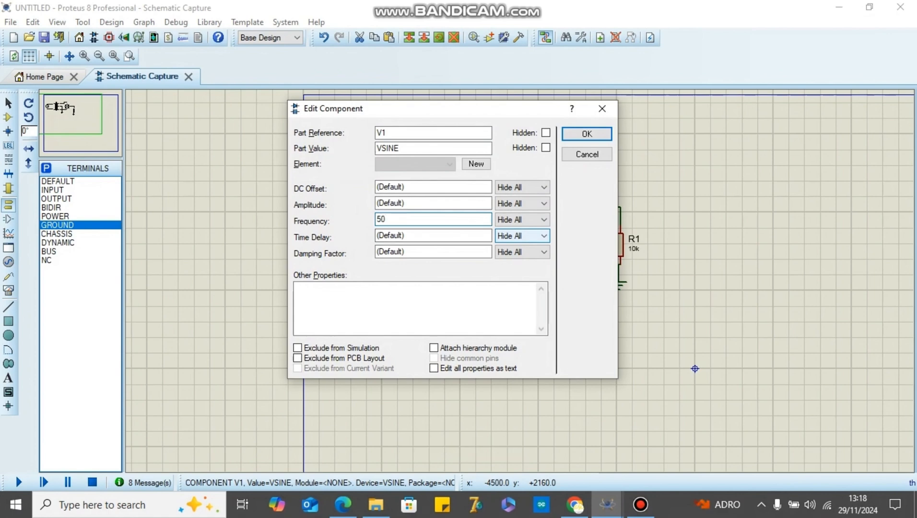
{"action": "left_click", "coordinate": [433, 204]}
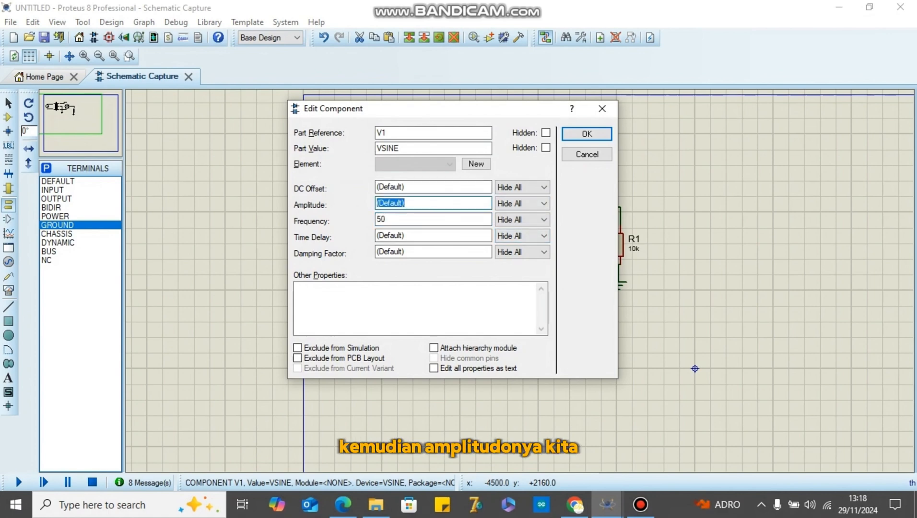
{"action": "key", "text": "Return"}
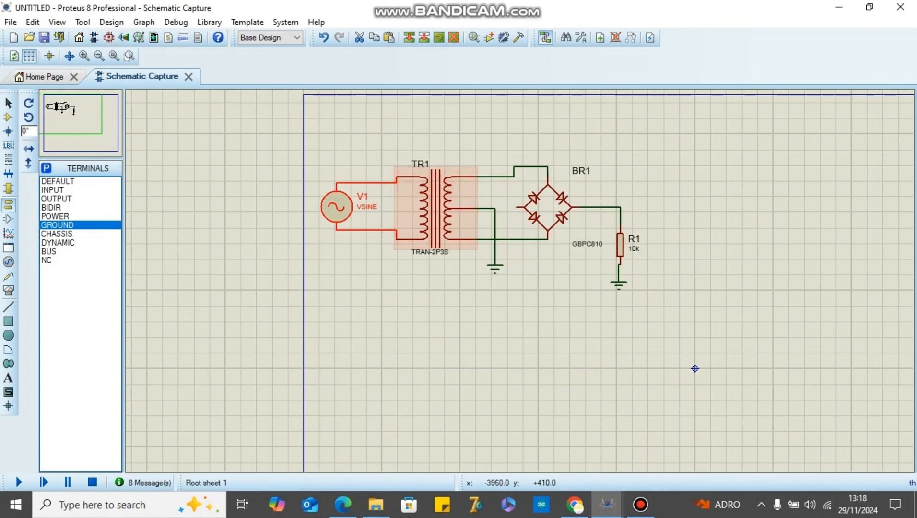
{"action": "left_click", "coordinate": [215, 253]}
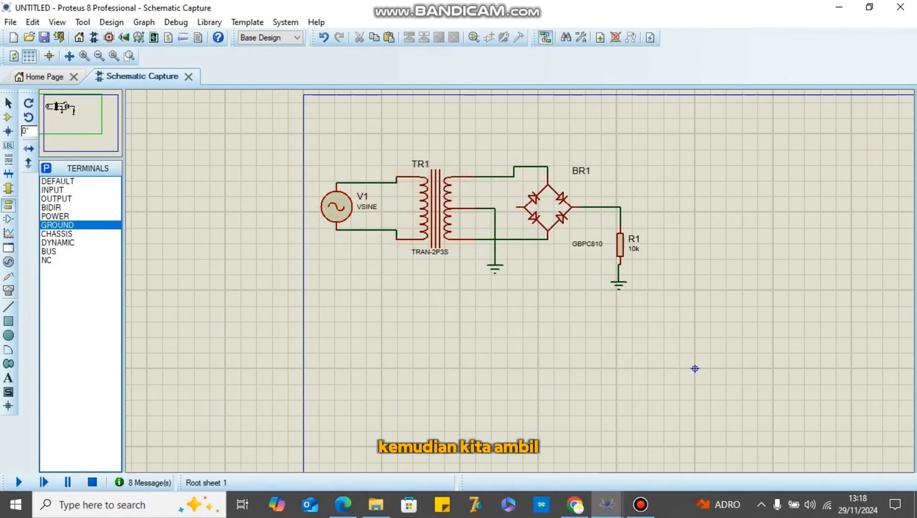
Step: Place an oscilloscope on the schematic beside load resistor R1
{"action": "left_click", "coordinate": [8, 290]}
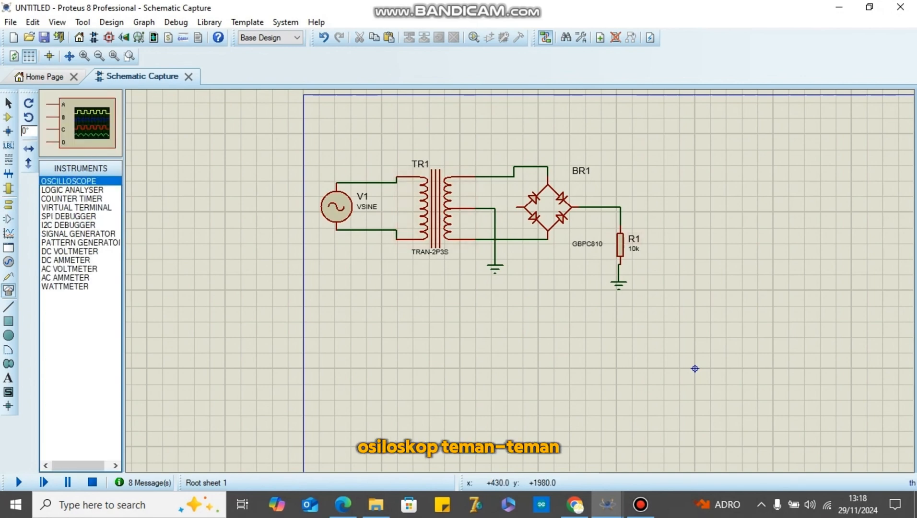
{"action": "left_click", "coordinate": [728, 213]}
{"action": "left_click", "coordinate": [728, 214]}
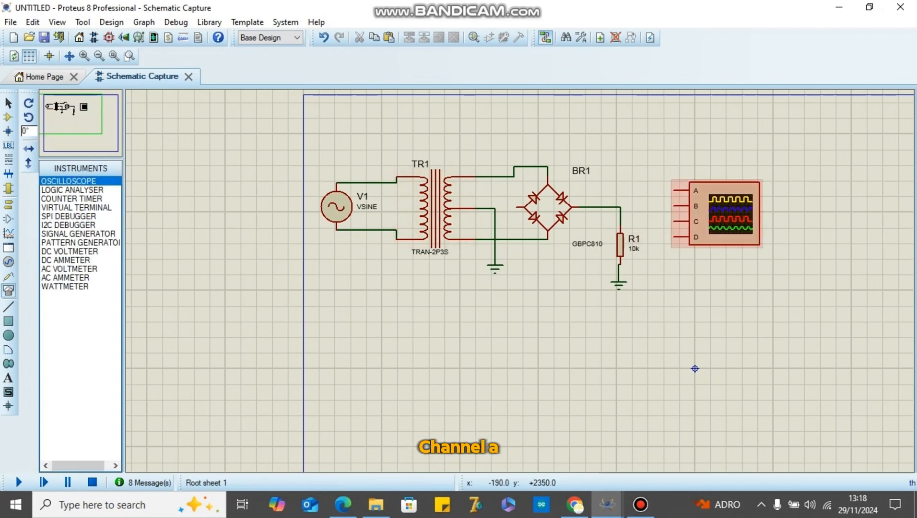
Step: Wire oscilloscope channel A to TR1's upper secondary output line and channel B to the lower secondary output line
{"action": "left_click", "coordinate": [674, 190]}
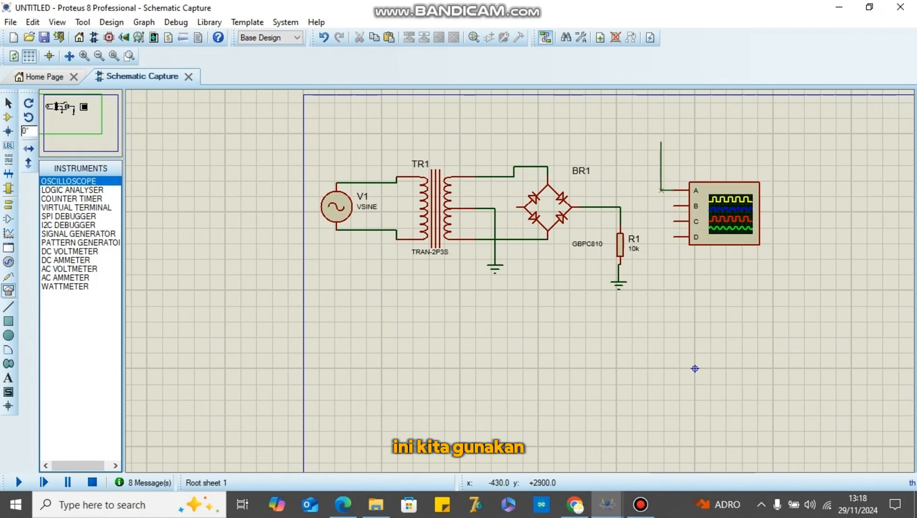
{"action": "left_click", "coordinate": [661, 147]}
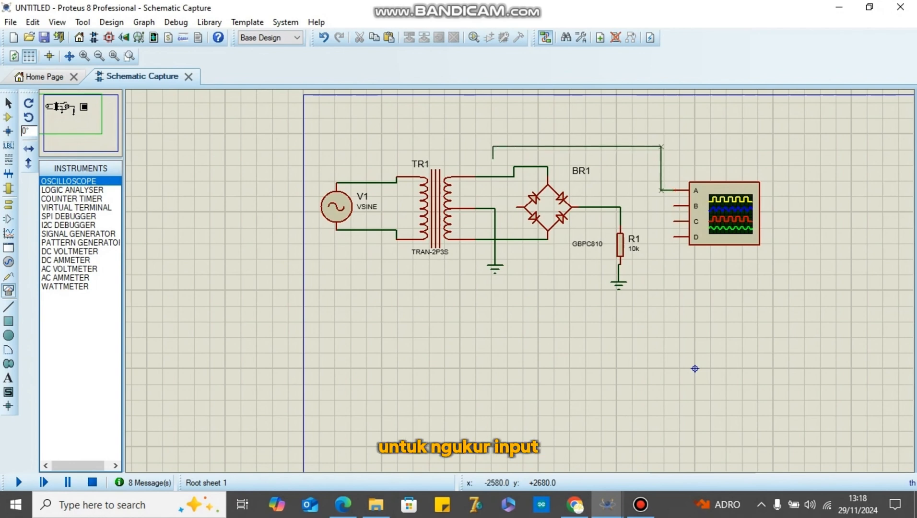
{"action": "left_click", "coordinate": [493, 177]}
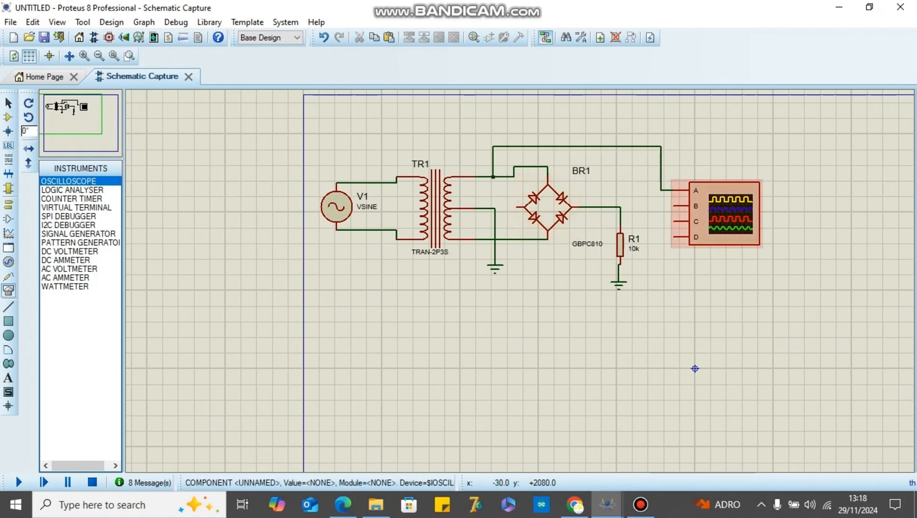
{"action": "left_click", "coordinate": [674, 206]}
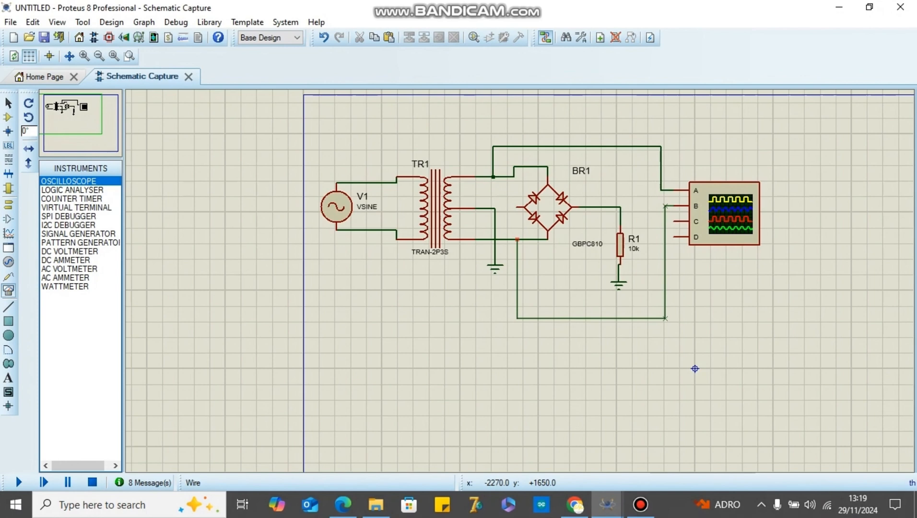
{"action": "left_click", "coordinate": [517, 239]}
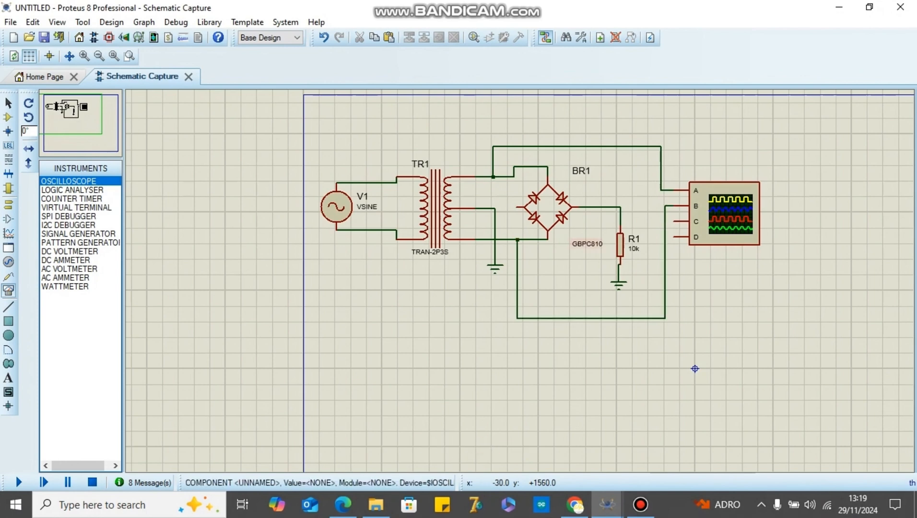
Step: Wire oscilloscope channel C to R1's upper end, then place a second vertical resistor below BR1 and wire its upper end to BR1's negative output
{"action": "left_click", "coordinate": [674, 221]}
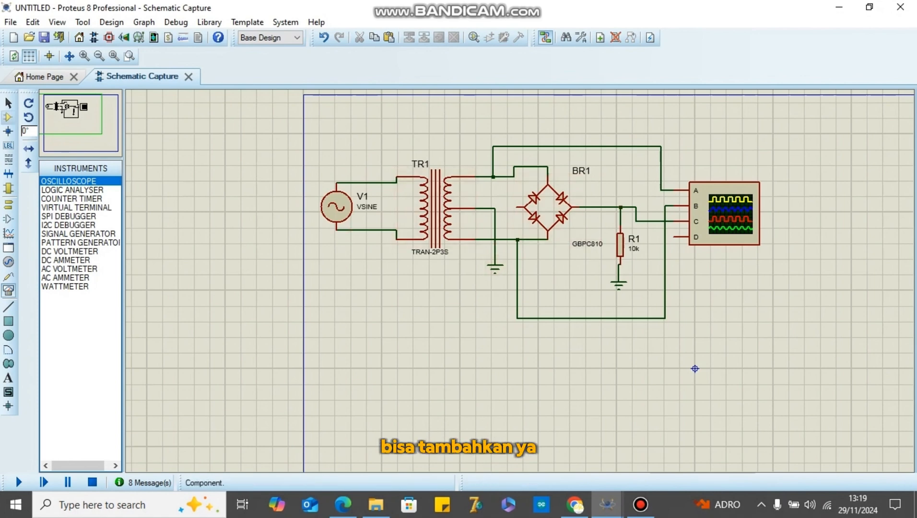
{"action": "left_click", "coordinate": [8, 117]}
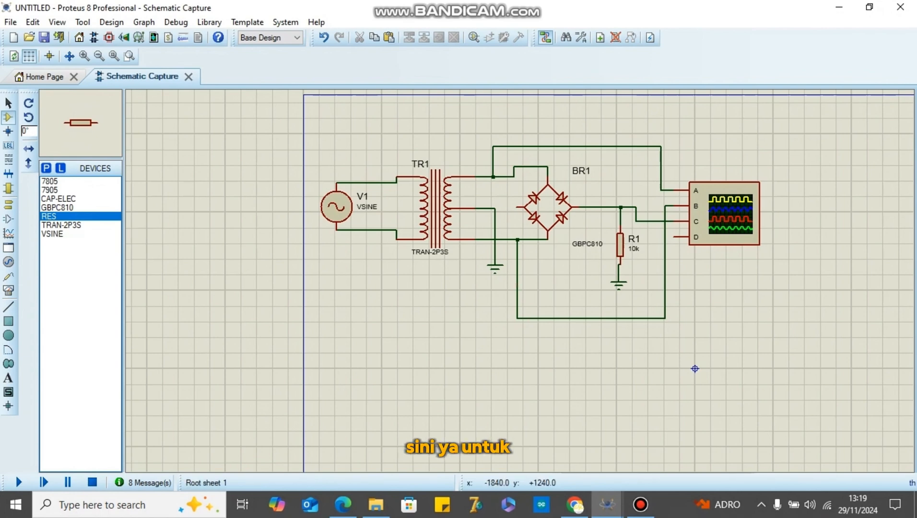
{"action": "key", "text": "KP_Subtract"}
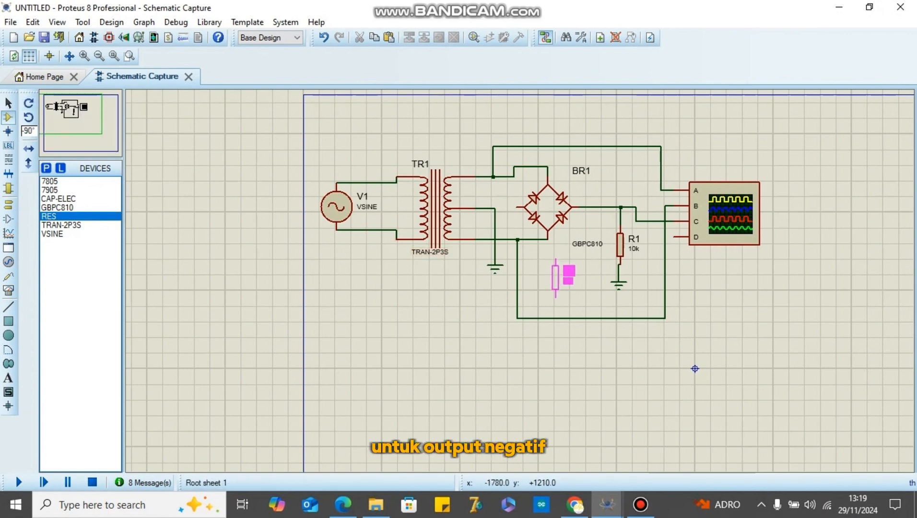
{"action": "left_click", "coordinate": [546, 277]}
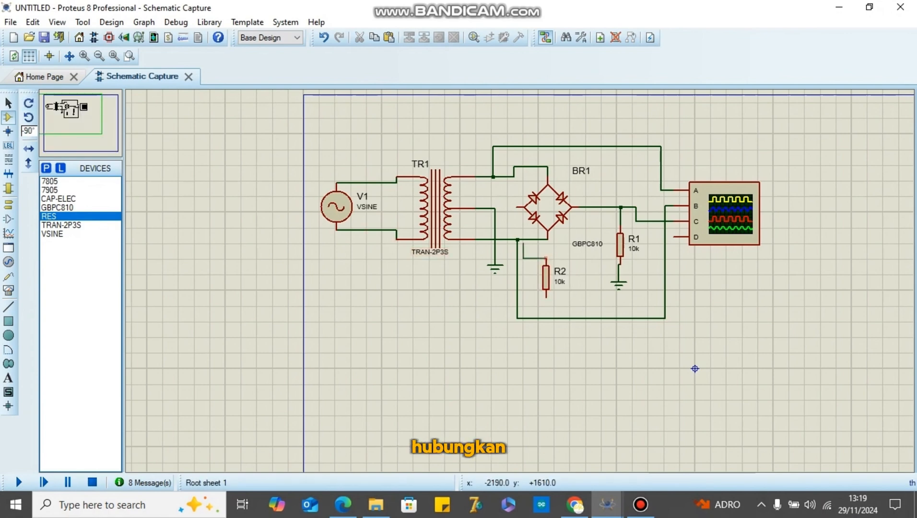
{"action": "left_click", "coordinate": [546, 259]}
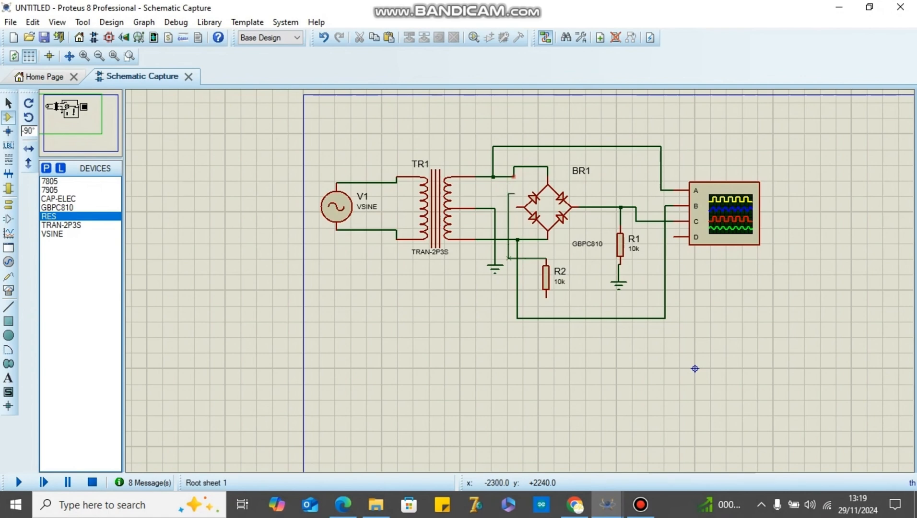
{"action": "left_click", "coordinate": [518, 207]}
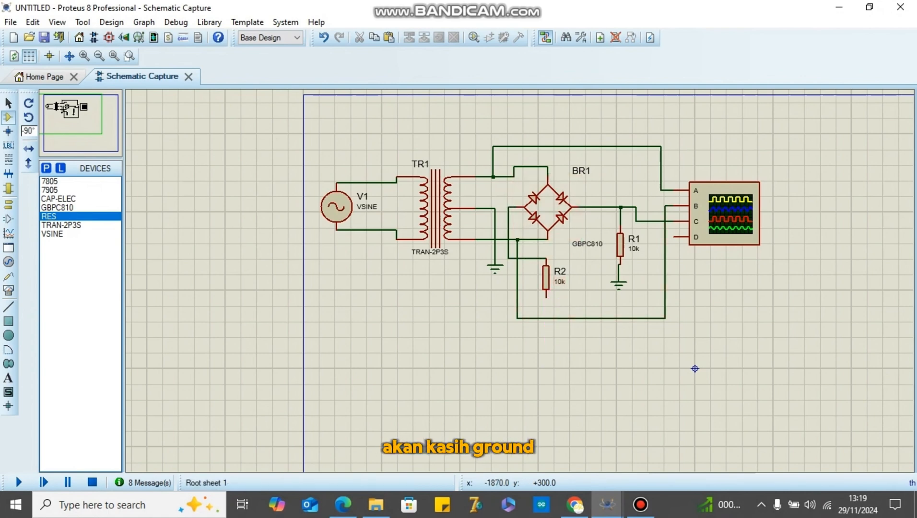
Step: Connect a ground terminal below R2's lower end and wire oscilloscope channel D to R2's upper end
{"action": "left_click", "coordinate": [8, 204]}
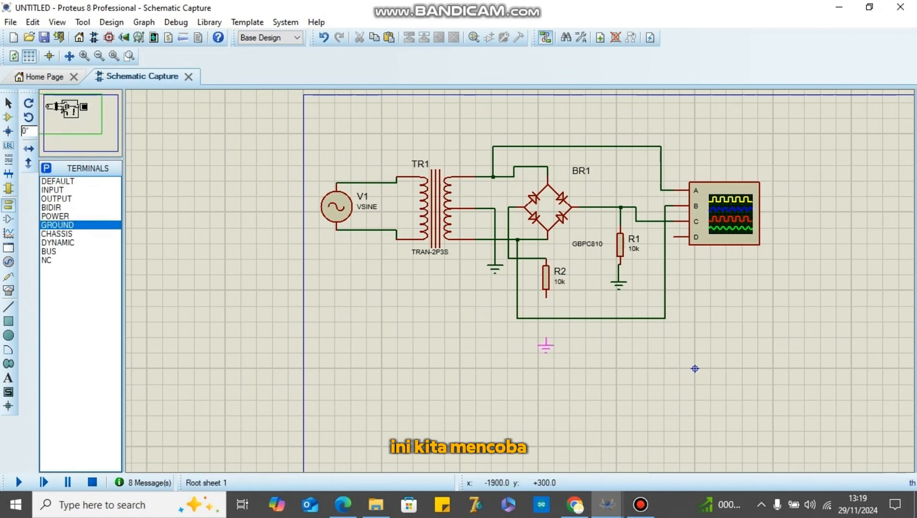
{"action": "left_click", "coordinate": [548, 342]}
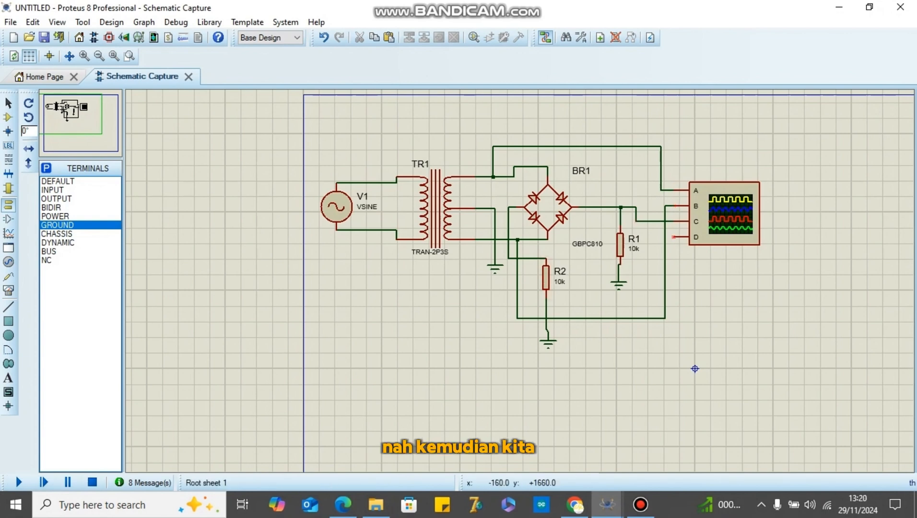
{"action": "left_click", "coordinate": [674, 237]}
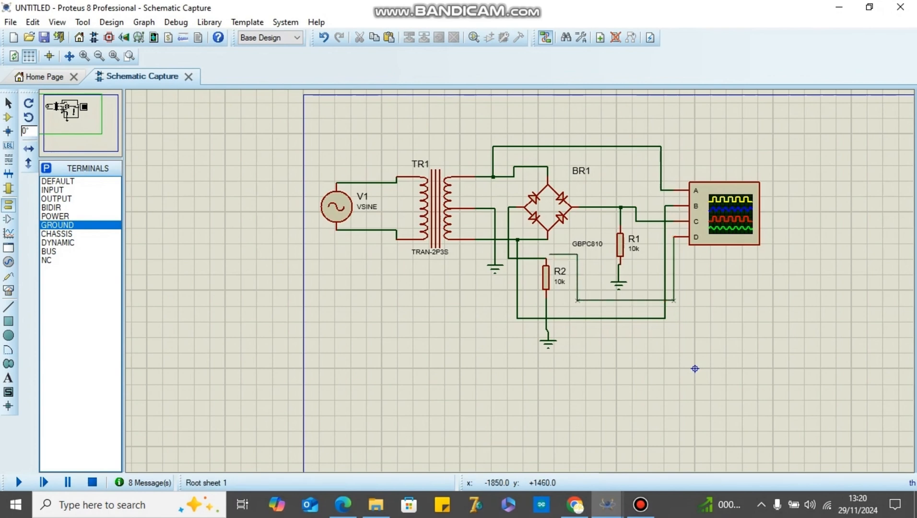
{"action": "left_click", "coordinate": [546, 259]}
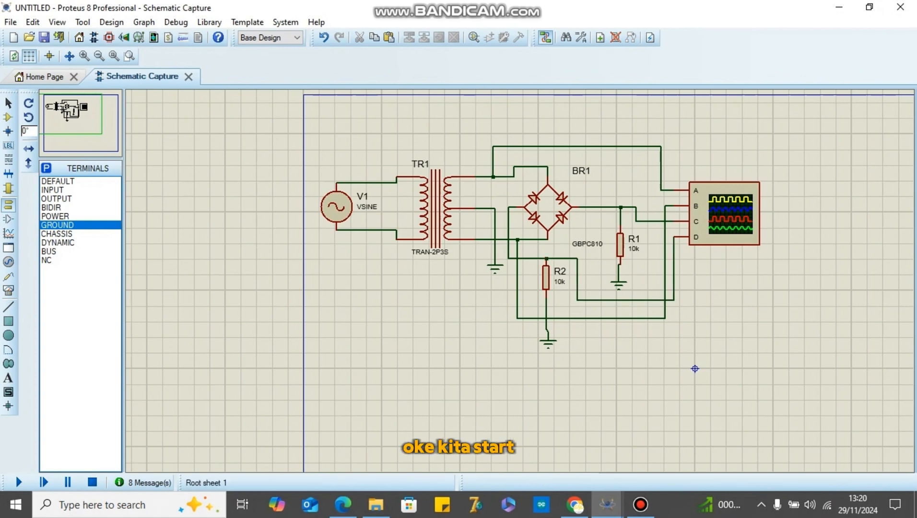
Step: Run the simulation, set all four oscilloscope channels to 20 V per division, and shift channel A's trace position to about 40
{"action": "left_click", "coordinate": [18, 482]}
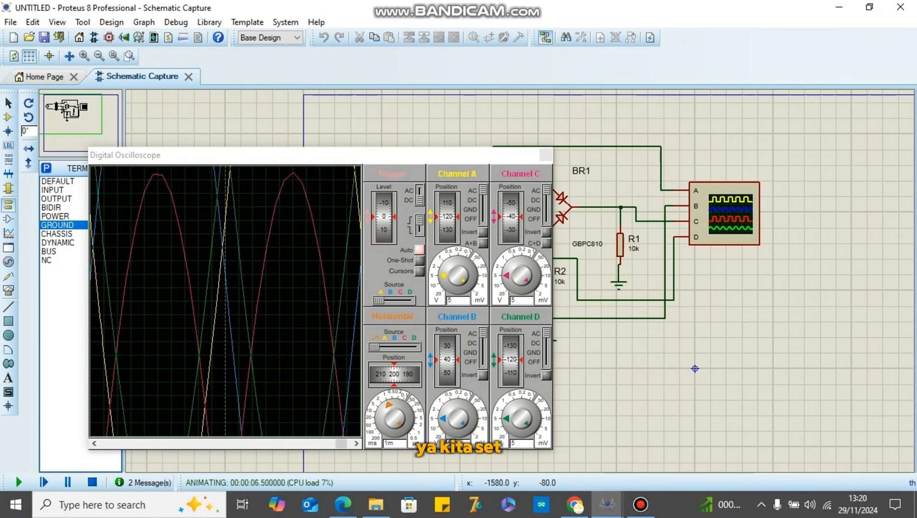
{"action": "left_click_drag", "start_coordinate": [443, 275], "coordinate": [444, 281]}
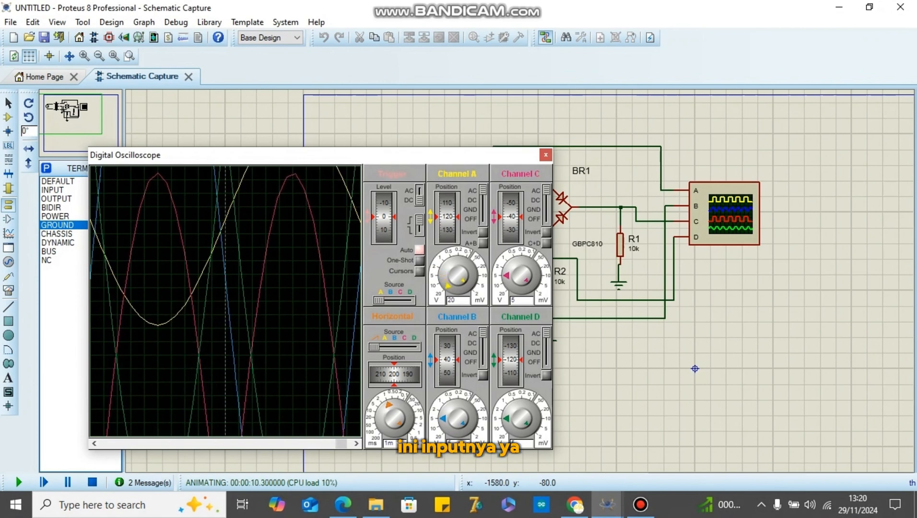
{"action": "left_click_drag", "start_coordinate": [506, 276], "coordinate": [511, 286]}
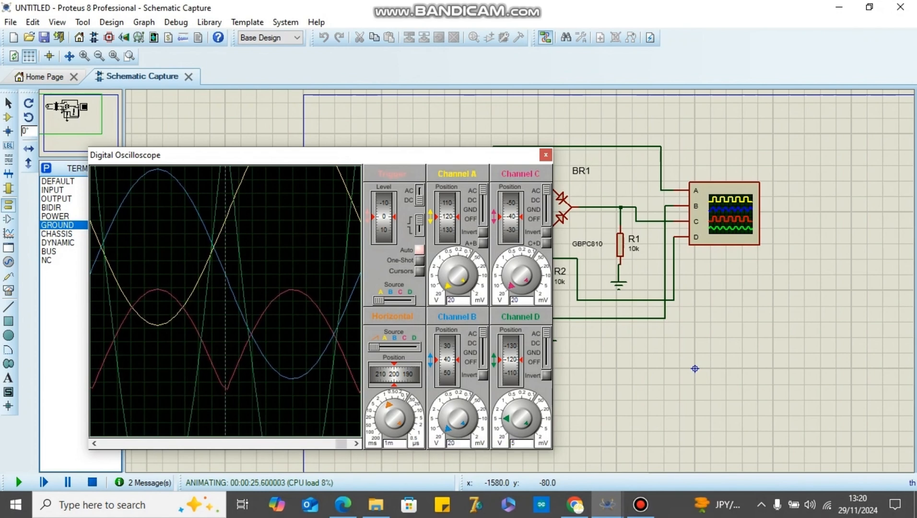
{"action": "left_click_drag", "start_coordinate": [506, 418], "coordinate": [512, 429]}
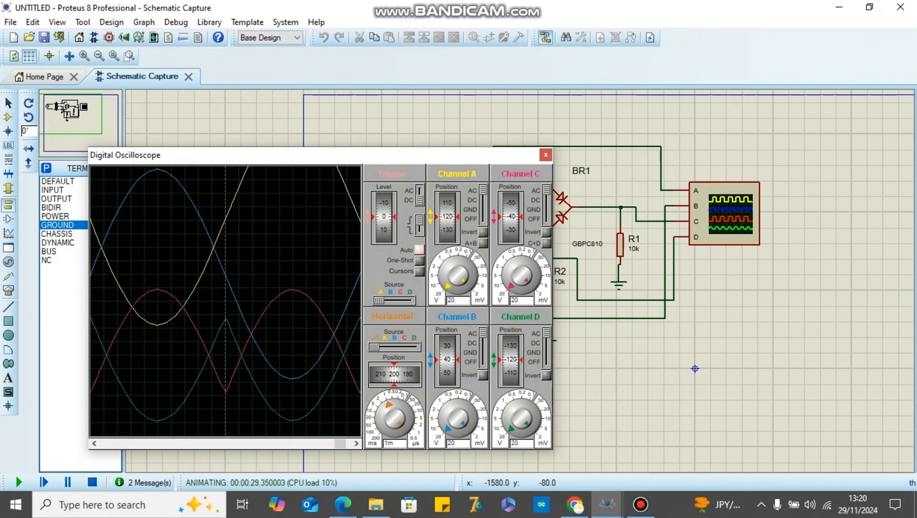
{"action": "left_click_drag", "start_coordinate": [447, 217], "coordinate": [447, 331]}
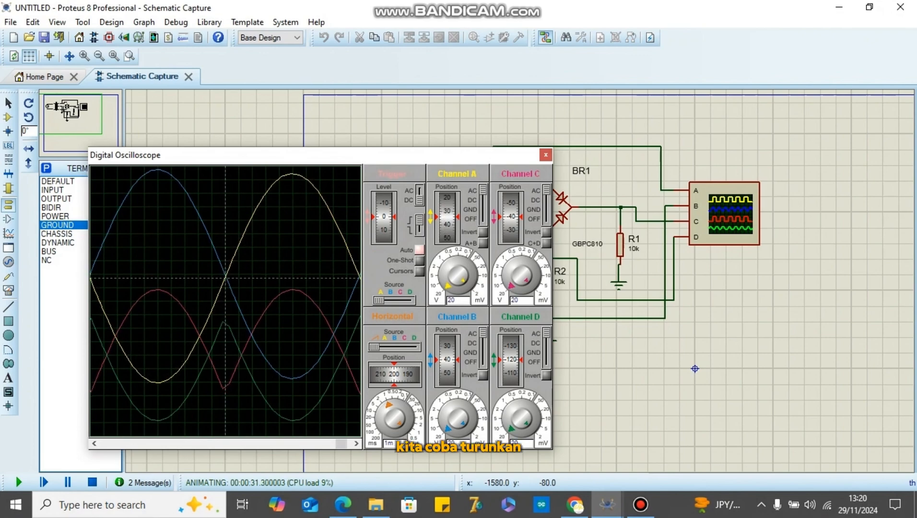
Step: Stop the simulation and set the amplitude of sine source V1 to 170
{"action": "left_click", "coordinate": [92, 482]}
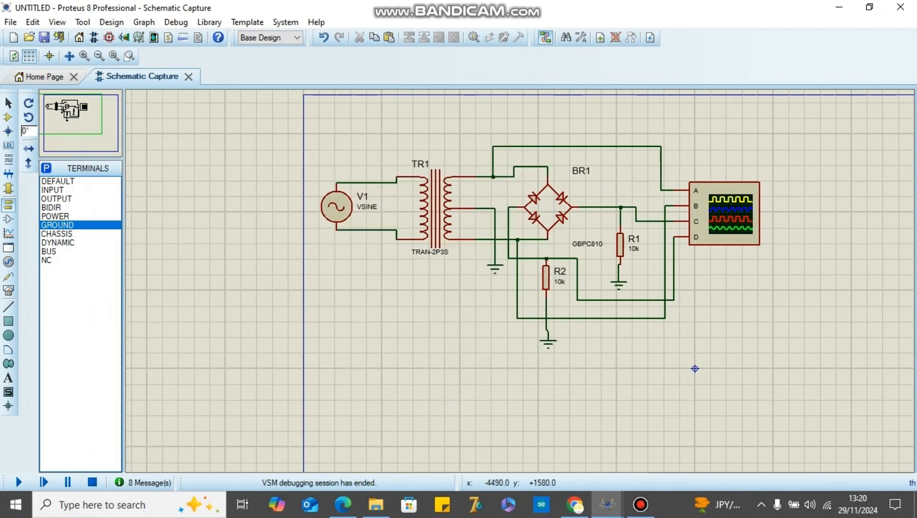
{"action": "double_click", "coordinate": [337, 207]}
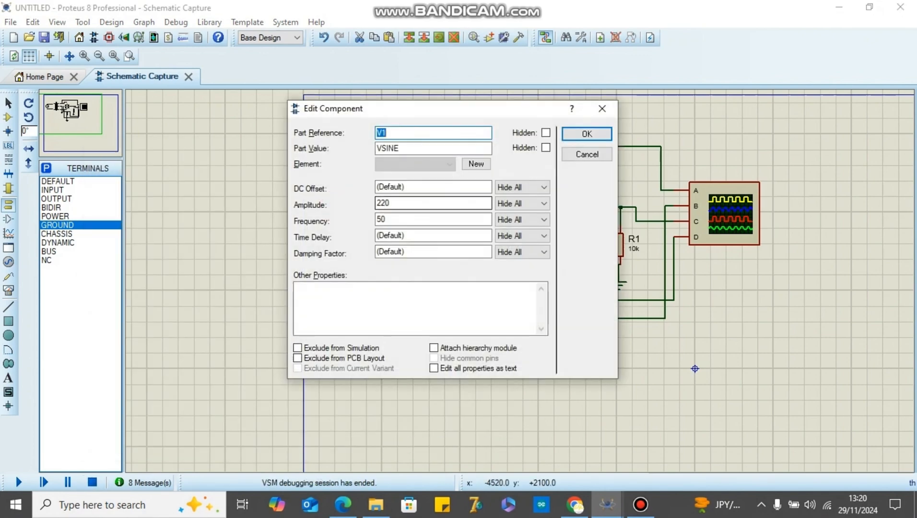
{"action": "double_click", "coordinate": [395, 204]}
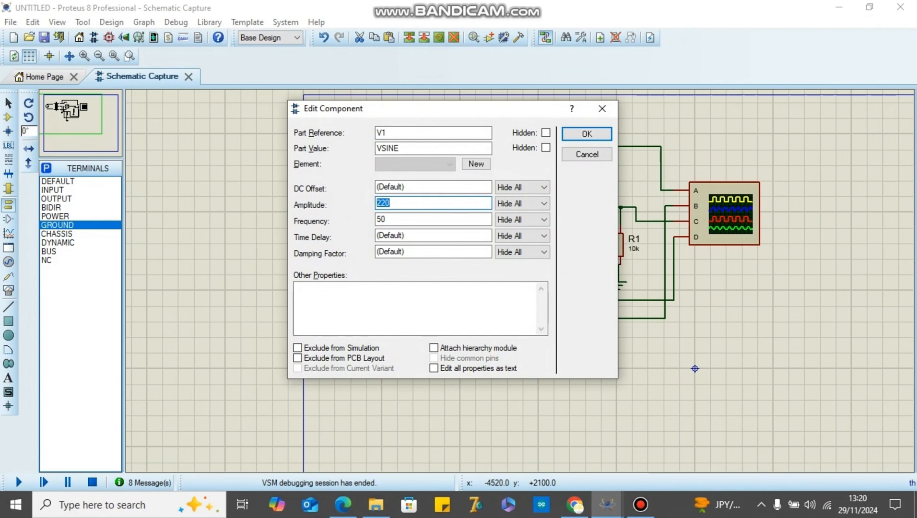
{"action": "type", "text": "170"}
{"action": "key", "text": "Return"}
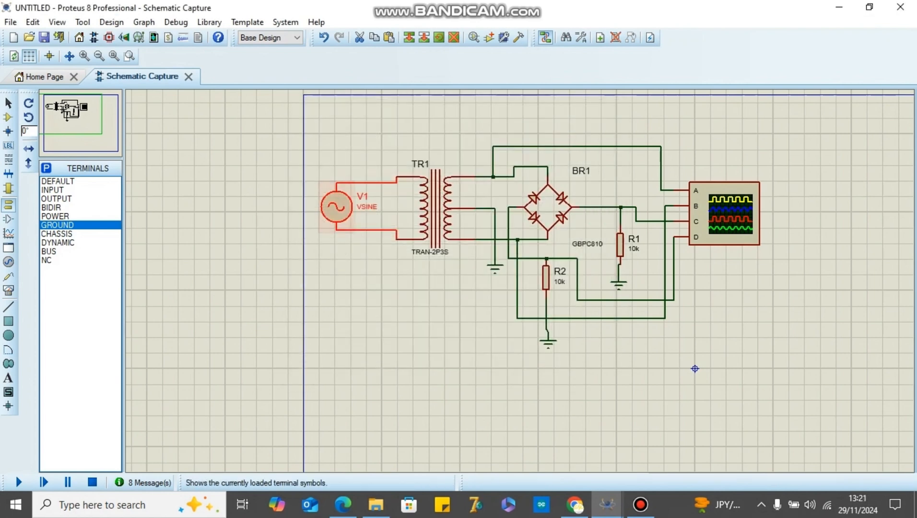
Step: Rerun the simulation and set the oscilloscope's channel A and B positions to about 90, with the timebase at 2 ms per division
{"action": "left_click", "coordinate": [19, 482]}
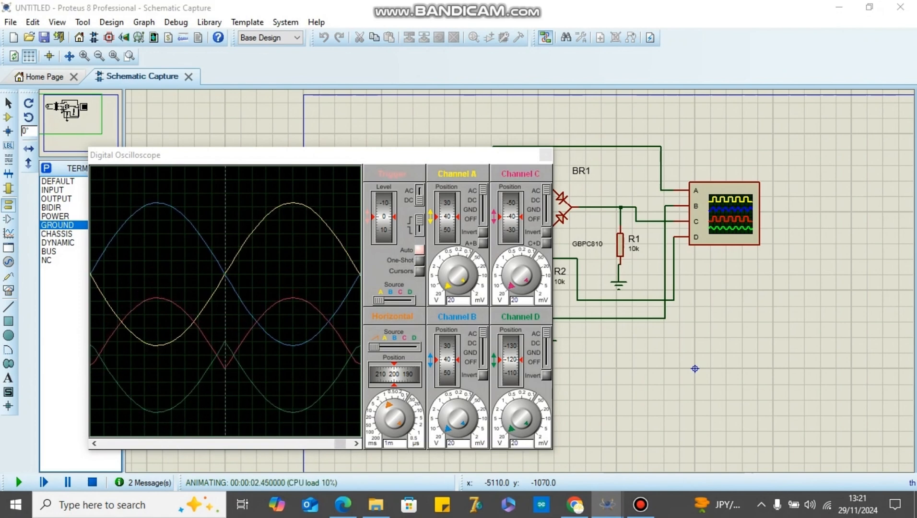
{"action": "mouse_move", "coordinate": [447, 217]}
{"action": "left_mouse_down"}
{"action": "mouse_move", "coordinate": [447, 135]}
{"action": "mouse_move", "coordinate": [447, 150]}
{"action": "left_mouse_up"}
{"action": "left_click_drag", "start_coordinate": [448, 286], "coordinate": [448, 286]}
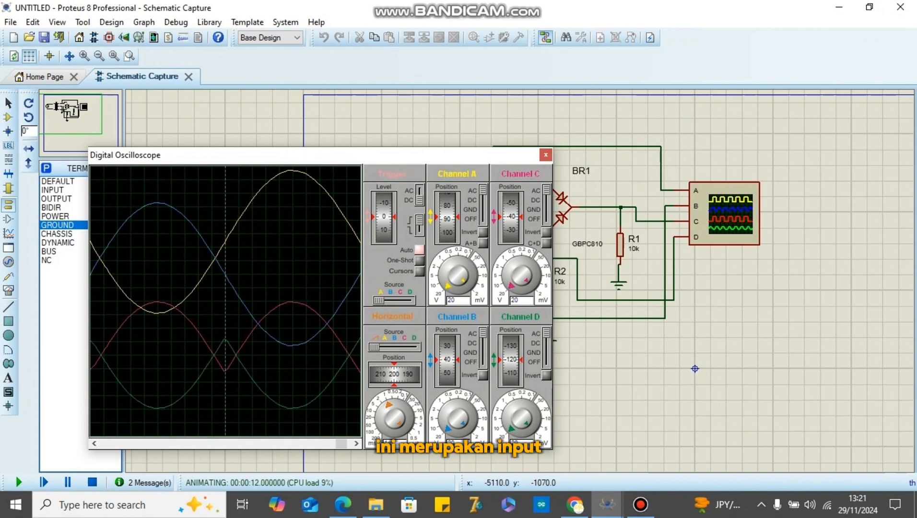
{"action": "left_click_drag", "start_coordinate": [393, 374], "coordinate": [388, 374]}
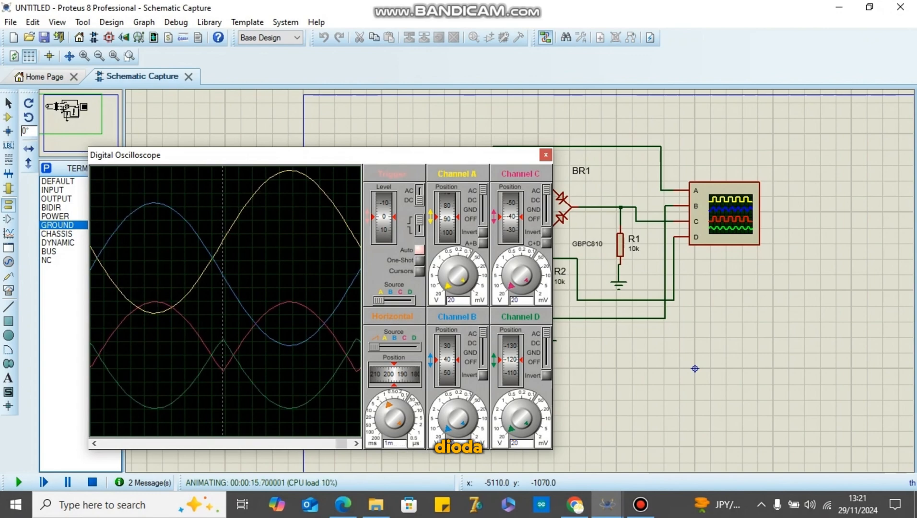
{"action": "left_click_drag", "start_coordinate": [447, 361], "coordinate": [447, 314]}
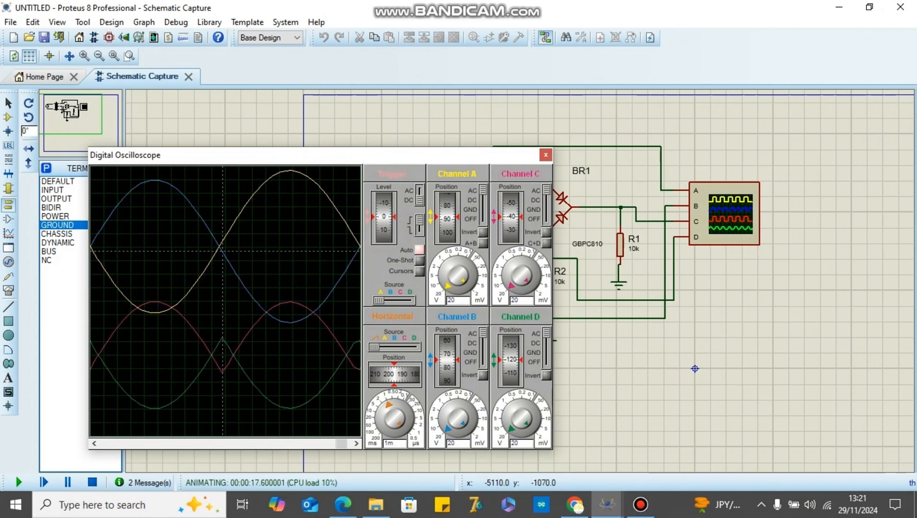
{"action": "left_click_drag", "start_coordinate": [389, 405], "coordinate": [381, 414]}
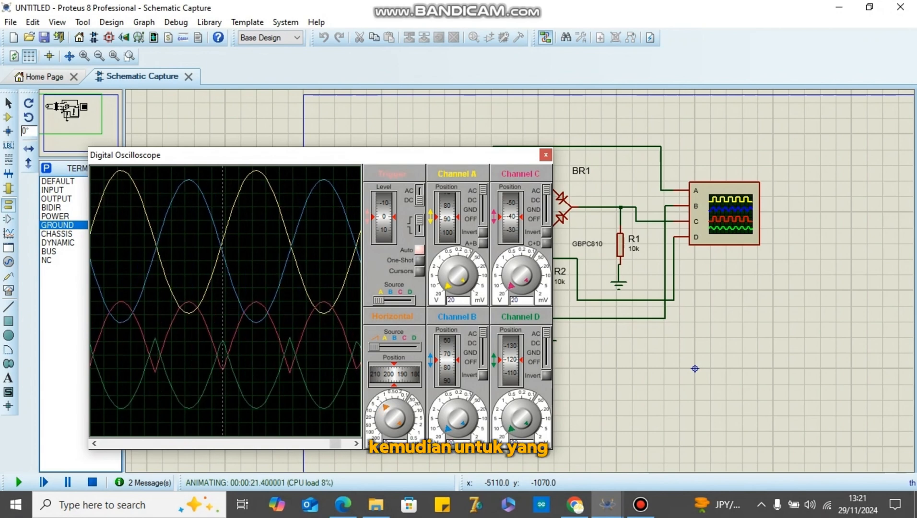
{"action": "left_click_drag", "start_coordinate": [447, 361], "coordinate": [447, 345]}
Step: Set channel C's trace position to about -35 and channel D's to about -160, and move the oscilloscope window off the load circuit
{"action": "mouse_move", "coordinate": [511, 213]}
{"action": "left_mouse_down"}
{"action": "mouse_move", "coordinate": [510, 222]}
{"action": "mouse_move", "coordinate": [510, 188]}
{"action": "left_mouse_up"}
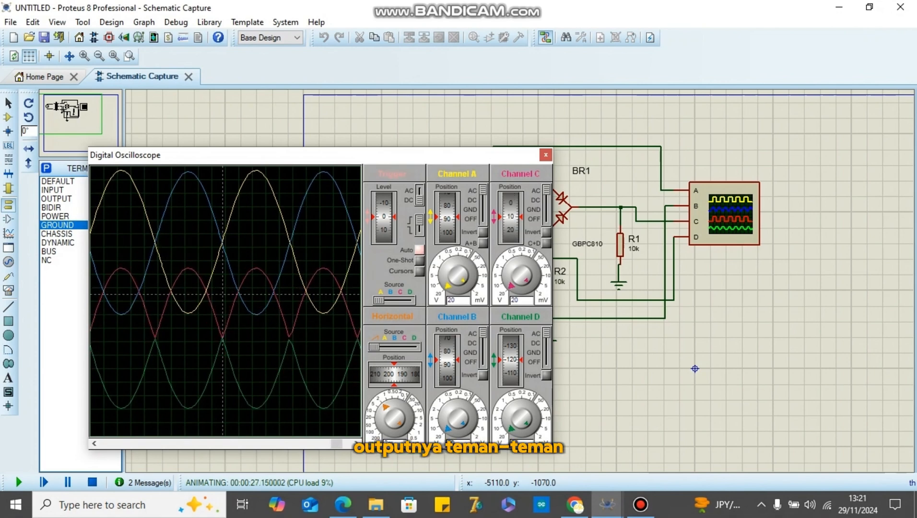
{"action": "left_click_drag", "start_coordinate": [510, 358], "coordinate": [510, 377]}
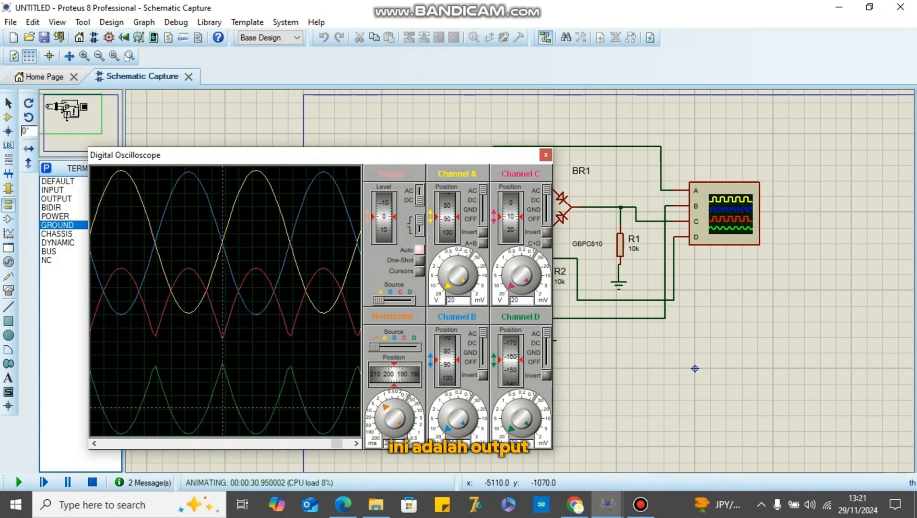
{"action": "left_click_drag", "start_coordinate": [510, 209], "coordinate": [510, 243]}
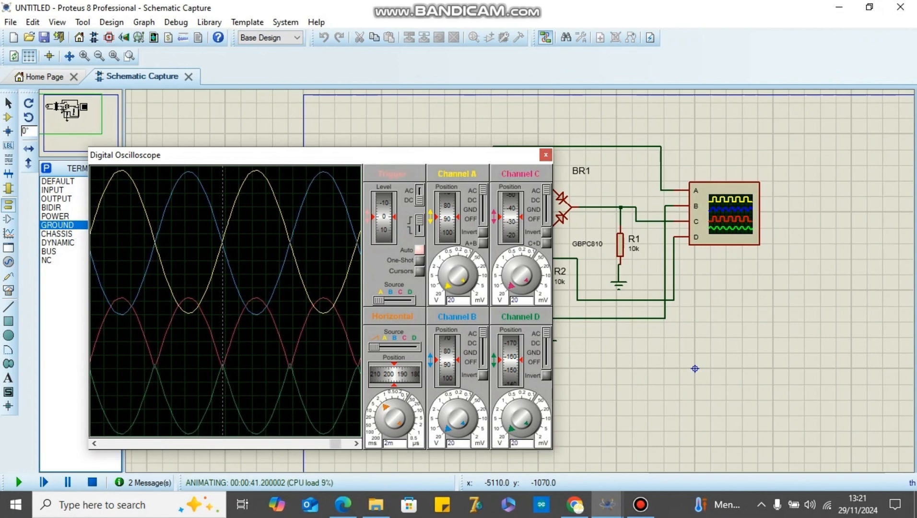
{"action": "left_click_drag", "start_coordinate": [267, 160], "coordinate": [202, 138]}
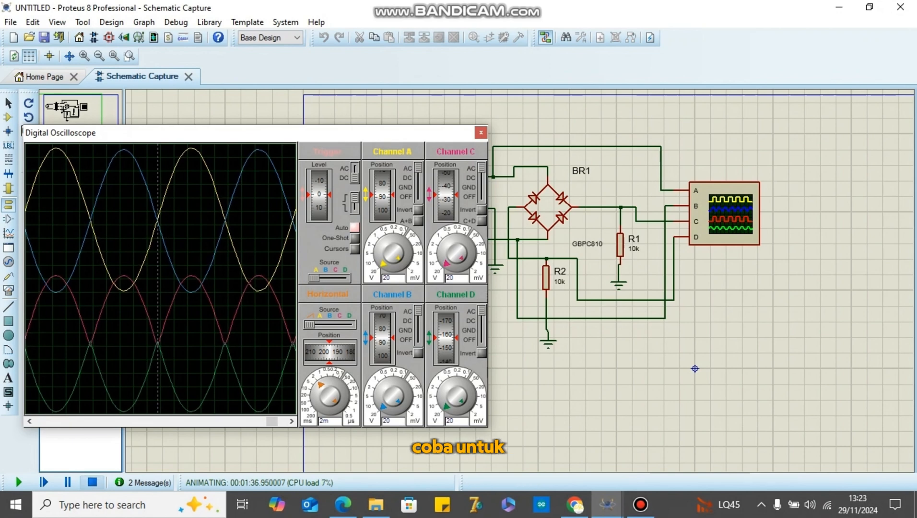
Step: Stop the simulation and delete the wires linking oscilloscope channels A, B, C and D to the circuit
{"action": "left_click", "coordinate": [92, 483]}
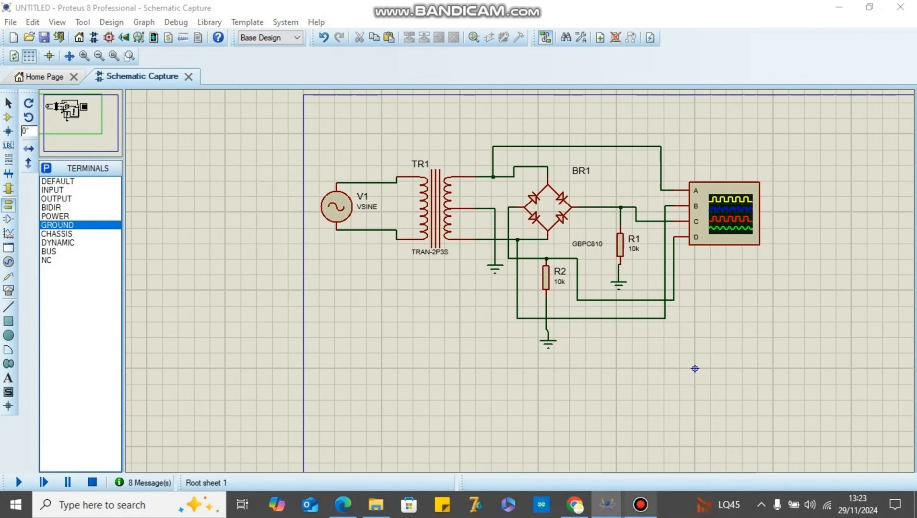
{"action": "left_click", "coordinate": [641, 504]}
{"action": "left_click", "coordinate": [632, 63]}
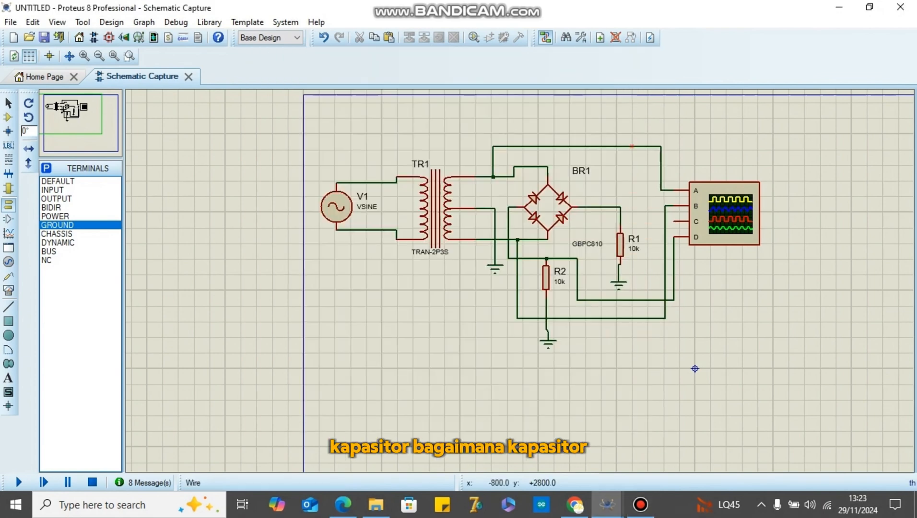
{"action": "right_click", "coordinate": [648, 146]}
{"action": "left_click", "coordinate": [688, 179]}
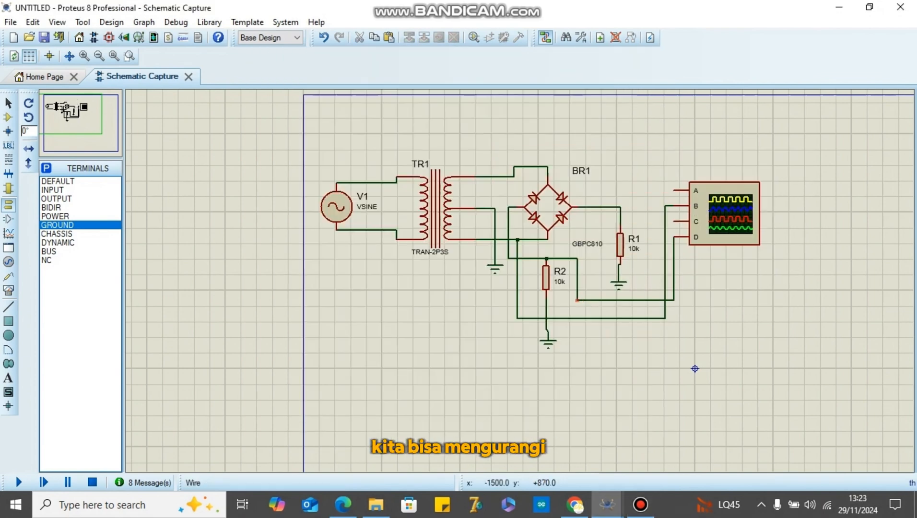
{"action": "right_click", "coordinate": [578, 301]}
{"action": "left_click", "coordinate": [587, 332]}
{"action": "right_click", "coordinate": [598, 318]}
{"action": "left_click", "coordinate": [614, 349]}
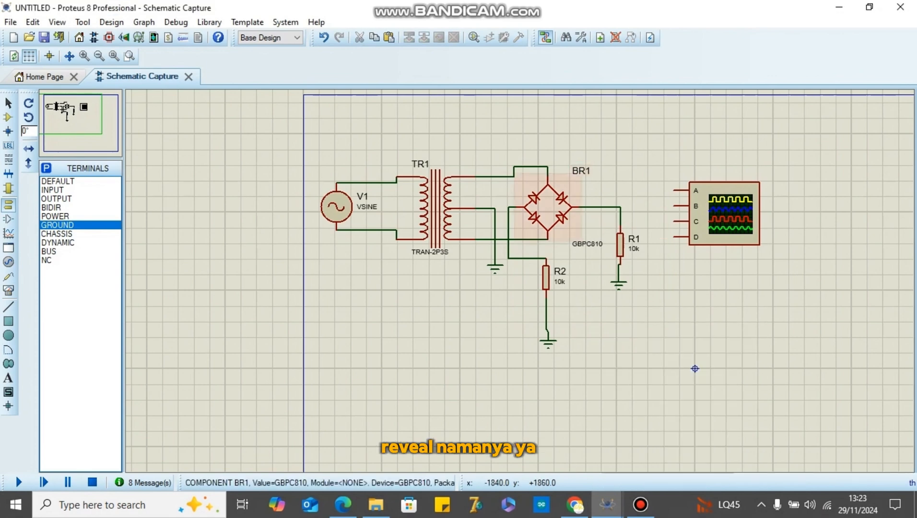
Step: Bring the ground symbol closer beneath resistor R2, and shift R2 with its ground slightly left and down
{"action": "left_click", "coordinate": [548, 343]}
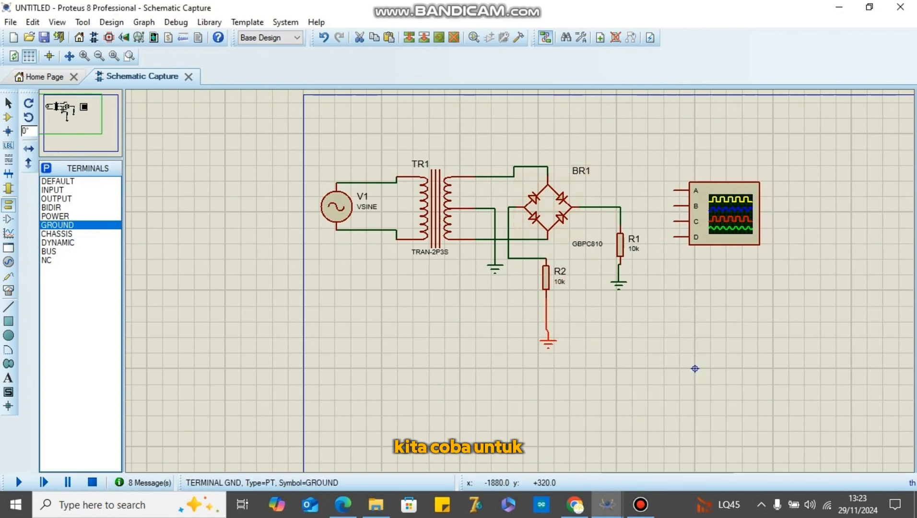
{"action": "left_click_drag", "start_coordinate": [548, 343], "coordinate": [547, 315]}
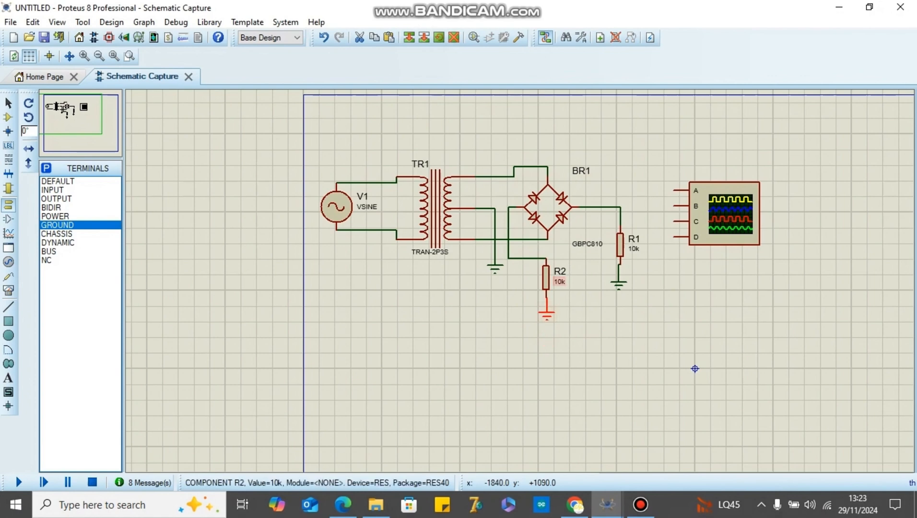
{"action": "left_click_drag", "start_coordinate": [586, 344], "coordinate": [526, 253]}
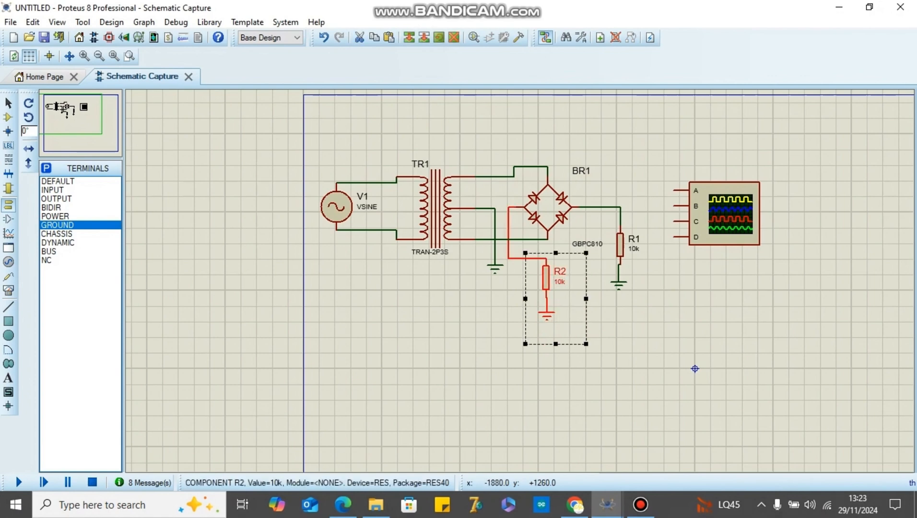
{"action": "left_click_drag", "start_coordinate": [560, 283], "coordinate": [537, 294]}
{"action": "left_click", "coordinate": [640, 307]}
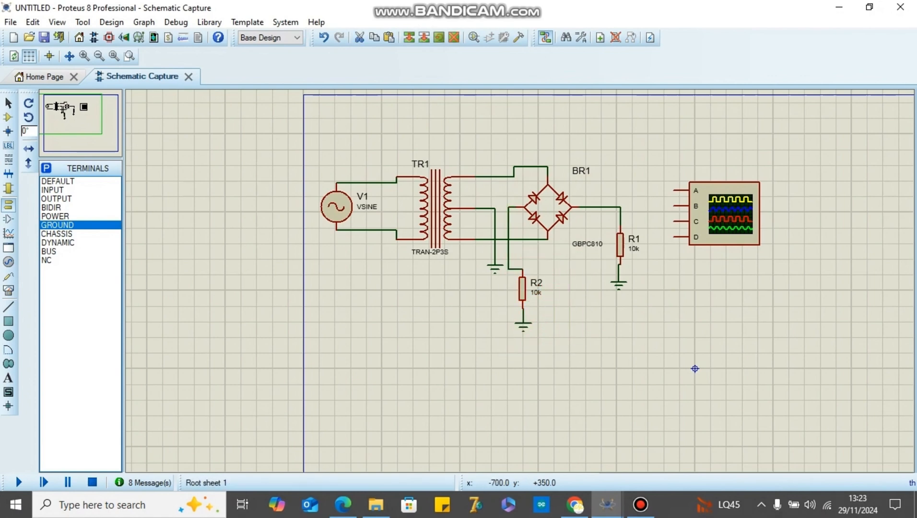
Step: Move the GBPC810 label closer to bridge BR1, and shift the oscilloscope further right of the load circuit
{"action": "left_click", "coordinate": [593, 244]}
{"action": "left_click_drag", "start_coordinate": [593, 244], "coordinate": [571, 232]}
{"action": "left_click", "coordinate": [704, 338]}
{"action": "left_click", "coordinate": [719, 202]}
{"action": "left_click_drag", "start_coordinate": [719, 202], "coordinate": [810, 208]}
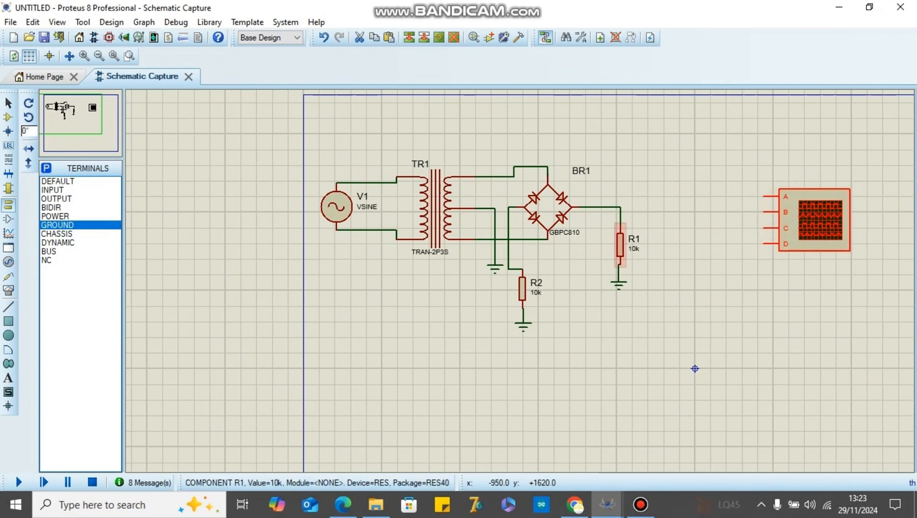
Step: Move resistor R1 further right of the bridge, and place its ground symbol directly beneath it
{"action": "left_click", "coordinate": [620, 242]}
{"action": "left_click_drag", "start_coordinate": [620, 242], "coordinate": [654, 232]}
{"action": "left_click", "coordinate": [618, 283]}
{"action": "left_click_drag", "start_coordinate": [619, 283], "coordinate": [652, 268]}
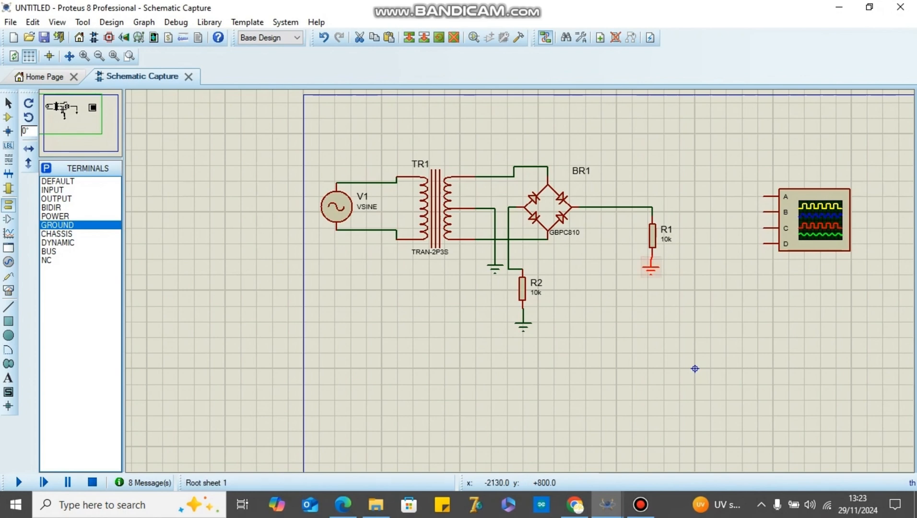
Step: Move R2 with its ground to the right, below and left of R1, and raise the horizontal wire feeding R2
{"action": "left_click", "coordinate": [575, 326]}
{"action": "left_click_drag", "start_coordinate": [571, 355], "coordinate": [503, 256]}
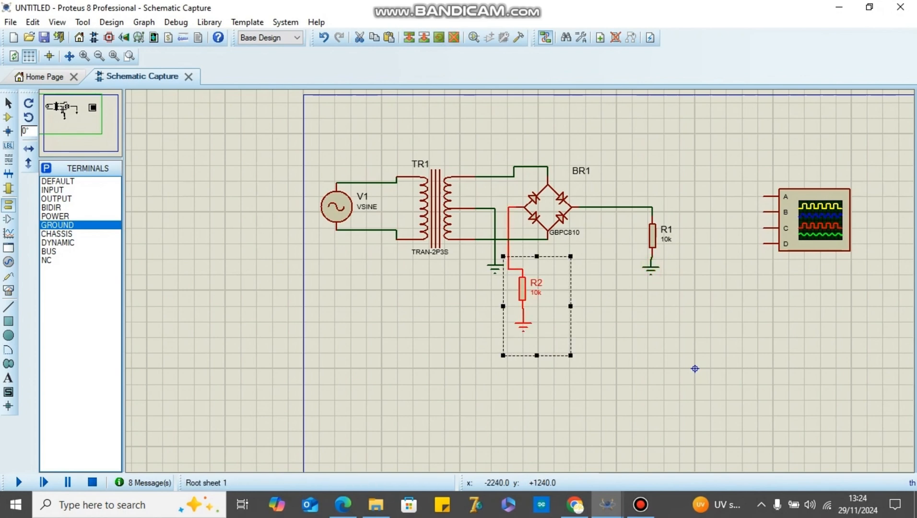
{"action": "left_click_drag", "start_coordinate": [527, 294], "coordinate": [608, 303]}
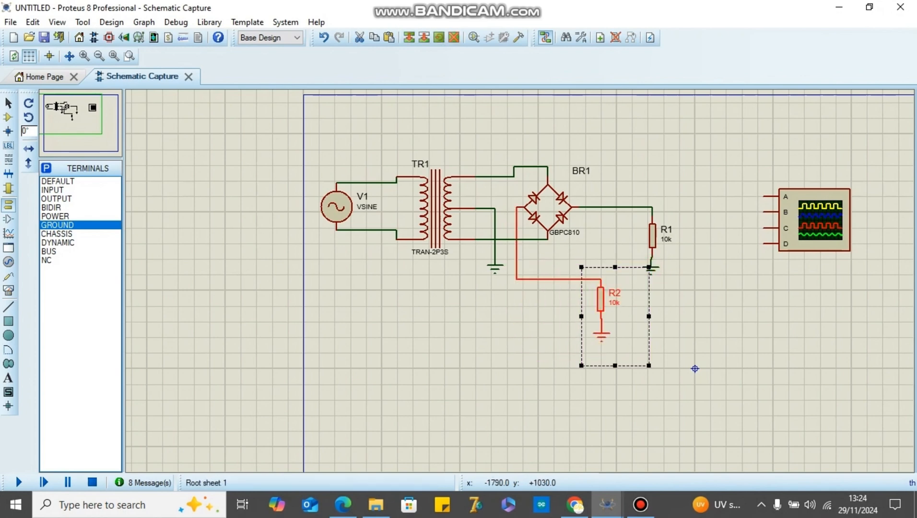
{"action": "left_click", "coordinate": [546, 286]}
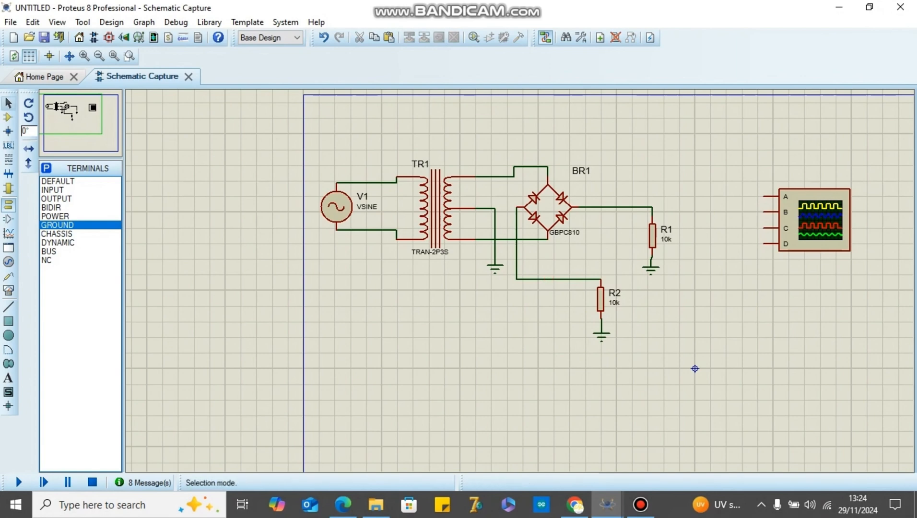
{"action": "left_click", "coordinate": [8, 103]}
{"action": "left_click_drag", "start_coordinate": [558, 280], "coordinate": [558, 264]}
{"action": "left_click", "coordinate": [703, 294]}
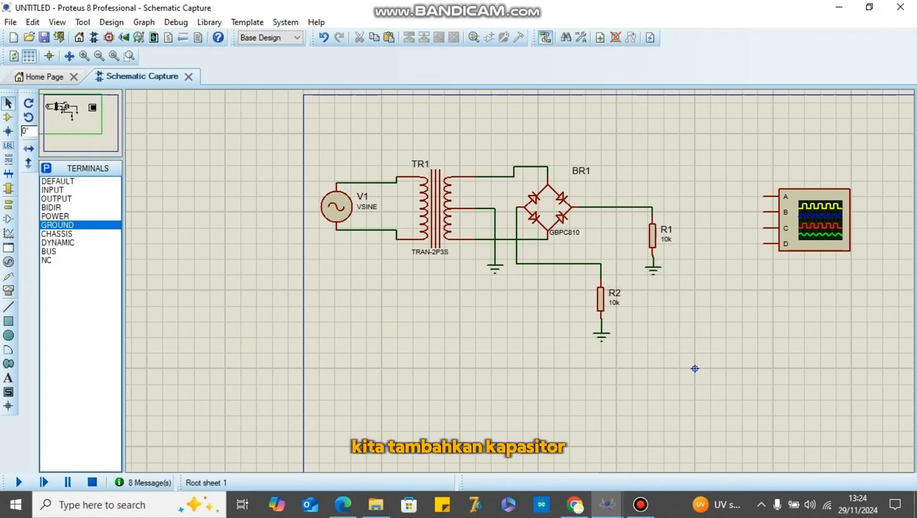
Step: Place a CAP-ELEC capacitor rotated to -90° between bridge BR1 and R1, and set its capacitance to 10uF
{"action": "left_click", "coordinate": [9, 118]}
{"action": "left_click", "coordinate": [58, 198]}
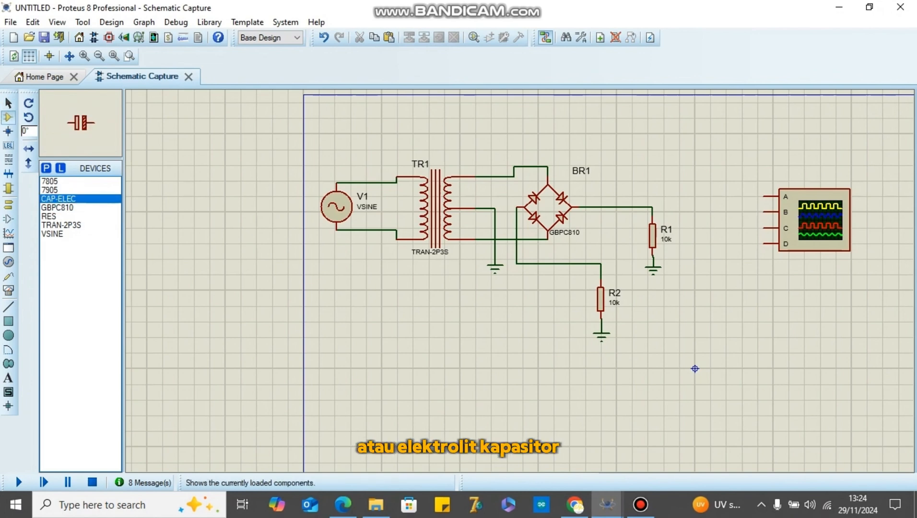
{"action": "left_click", "coordinate": [29, 102]}
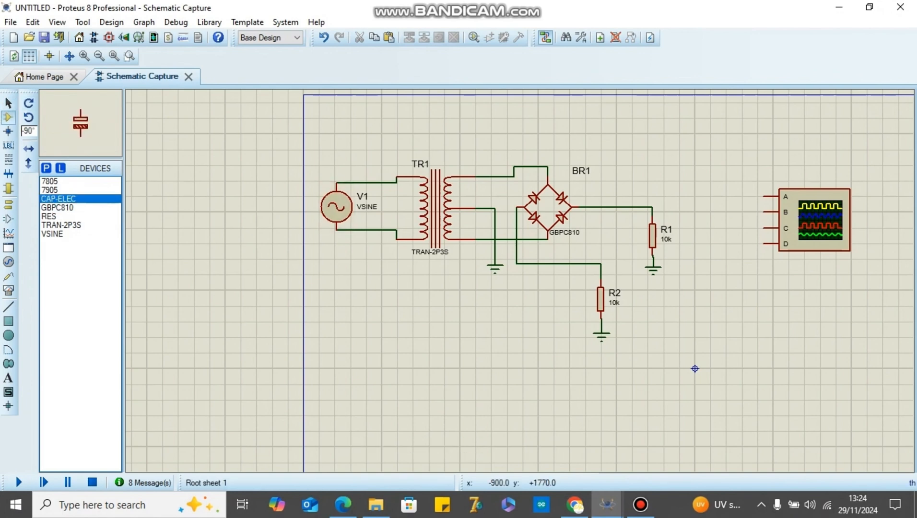
{"action": "left_click", "coordinate": [614, 235]}
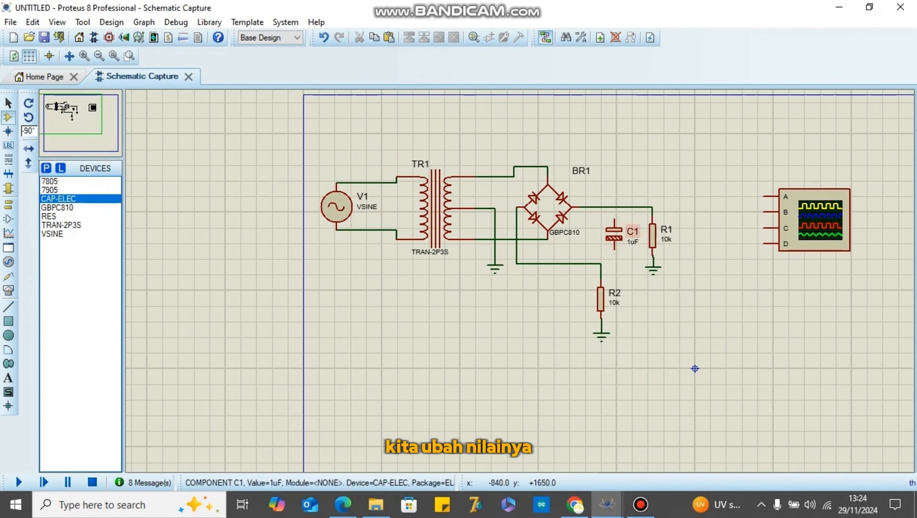
{"action": "double_click", "coordinate": [615, 235]}
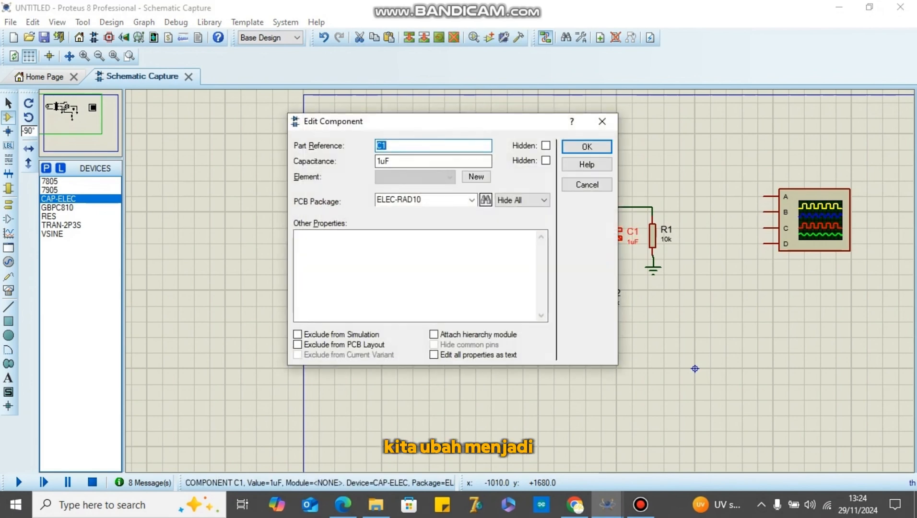
{"action": "key", "text": "Tab"}
{"action": "type", "text": "10uF"}
{"action": "key", "text": "Return"}
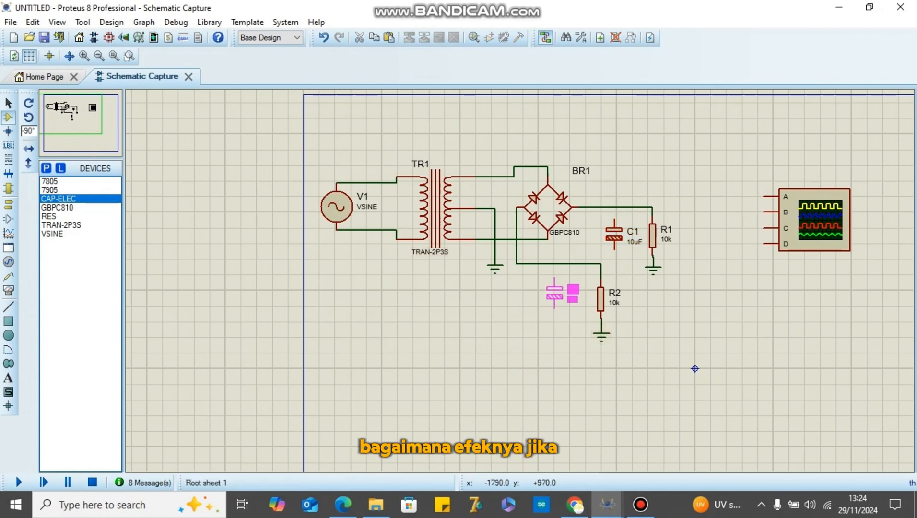
Step: Place a second CAP-ELEC capacitor left of R2, and wire both capacitors' upper pins to their bridge output lines
{"action": "left_click", "coordinate": [557, 301]}
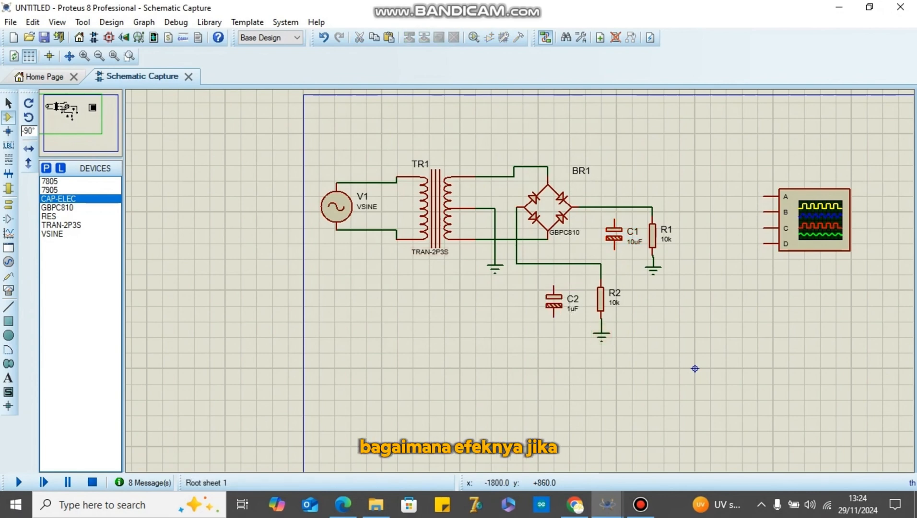
{"action": "left_click", "coordinate": [554, 288]}
{"action": "left_click", "coordinate": [553, 264]}
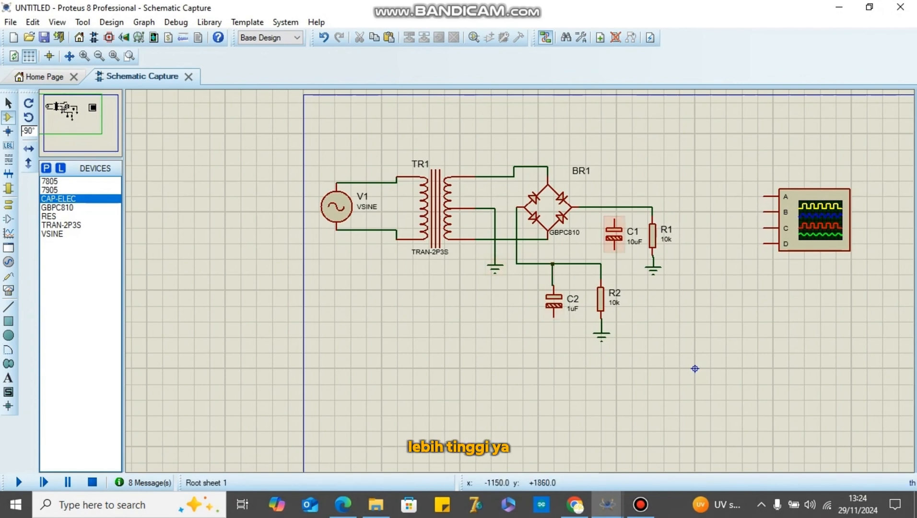
{"action": "left_click", "coordinate": [614, 215]}
{"action": "left_click", "coordinate": [614, 207]}
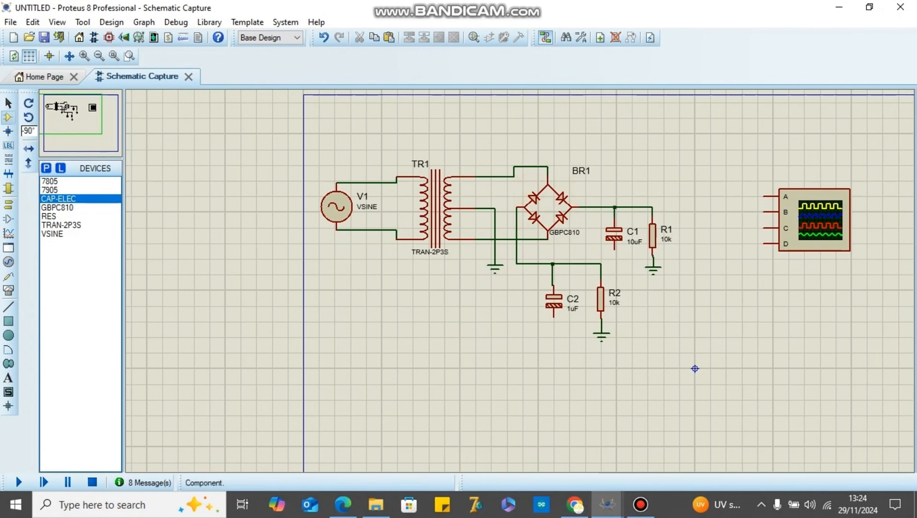
Step: Add ground terminals beneath capacitors C2 and C1 and connect them to the capacitors' lower pins
{"action": "left_click", "coordinate": [9, 205]}
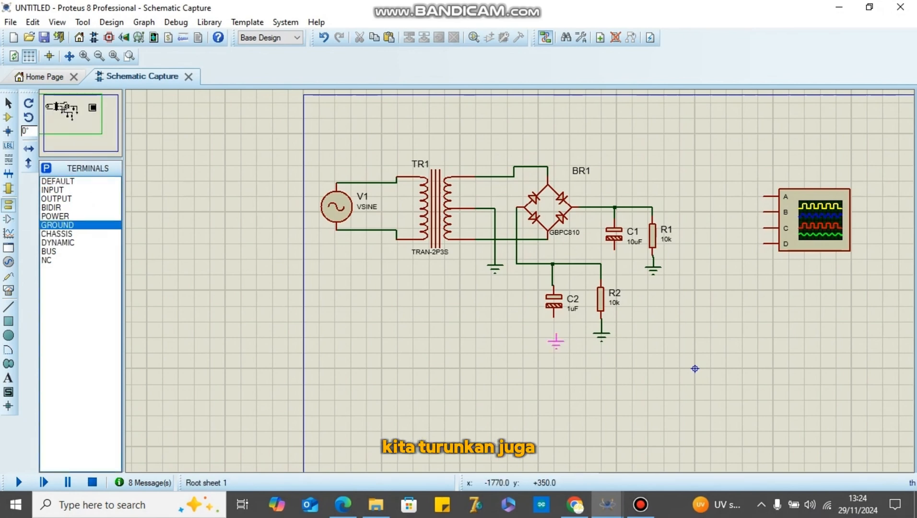
{"action": "left_click", "coordinate": [556, 330]}
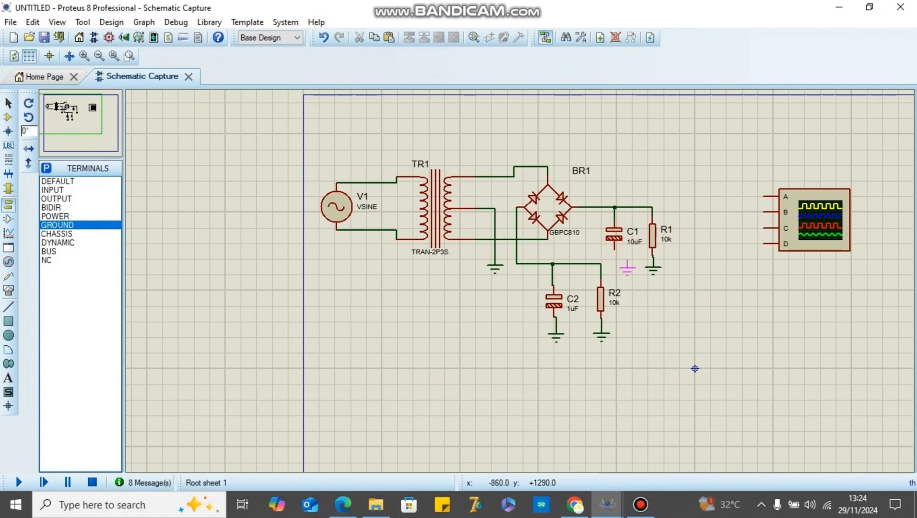
{"action": "left_click", "coordinate": [627, 268]}
{"action": "left_click", "coordinate": [627, 261]}
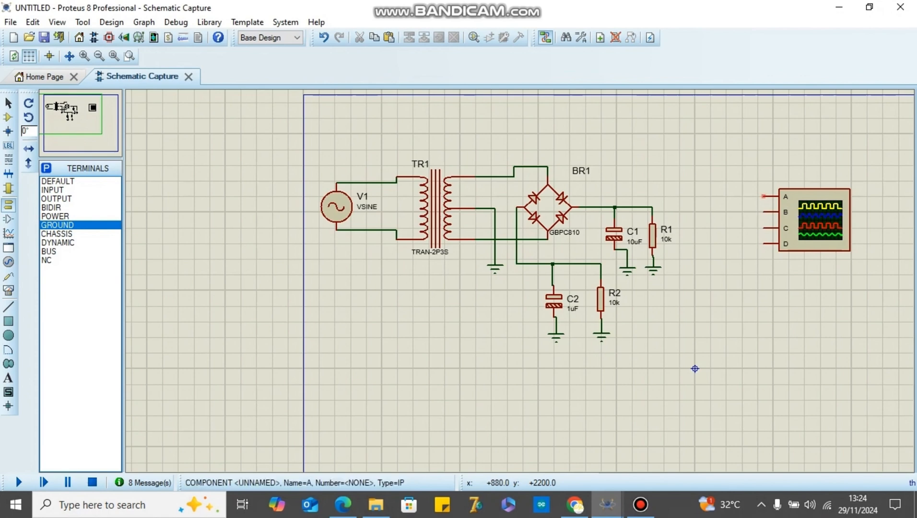
Step: Wire oscilloscope channel A to the transformer's upper secondary line and channel B to its lower secondary line
{"action": "left_click", "coordinate": [764, 196]}
{"action": "left_click", "coordinate": [635, 156]}
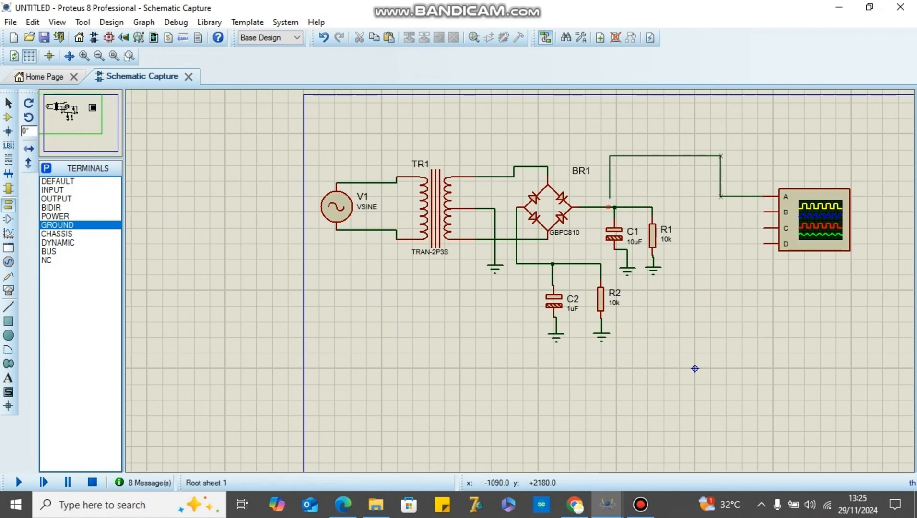
{"action": "left_click", "coordinate": [529, 167]}
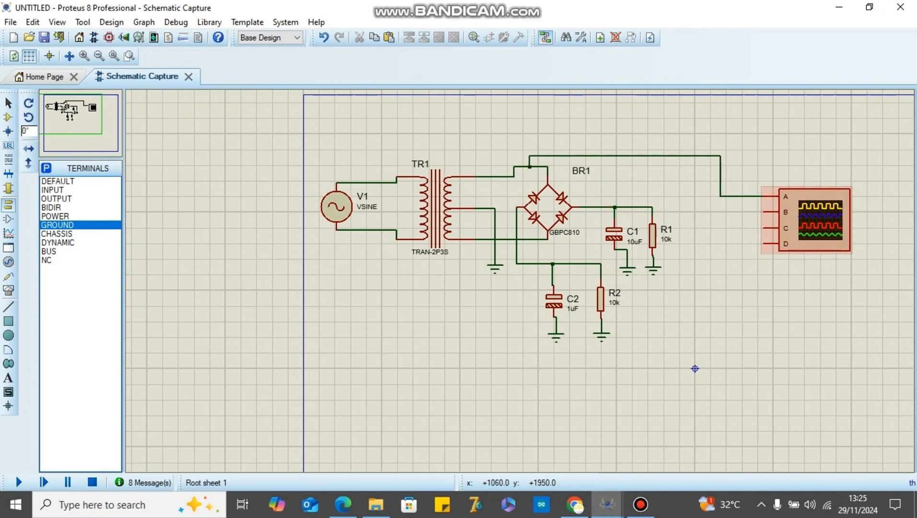
{"action": "left_click", "coordinate": [763, 212]}
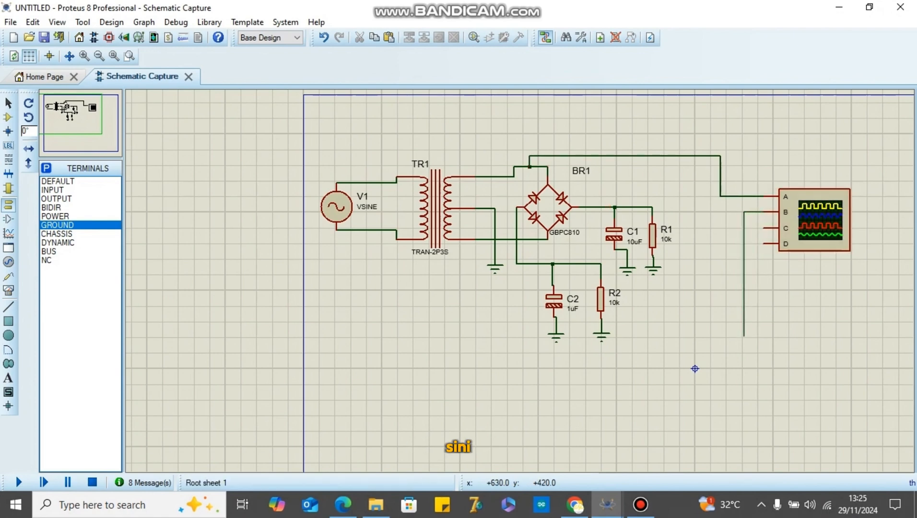
{"action": "key", "text": "Escape"}
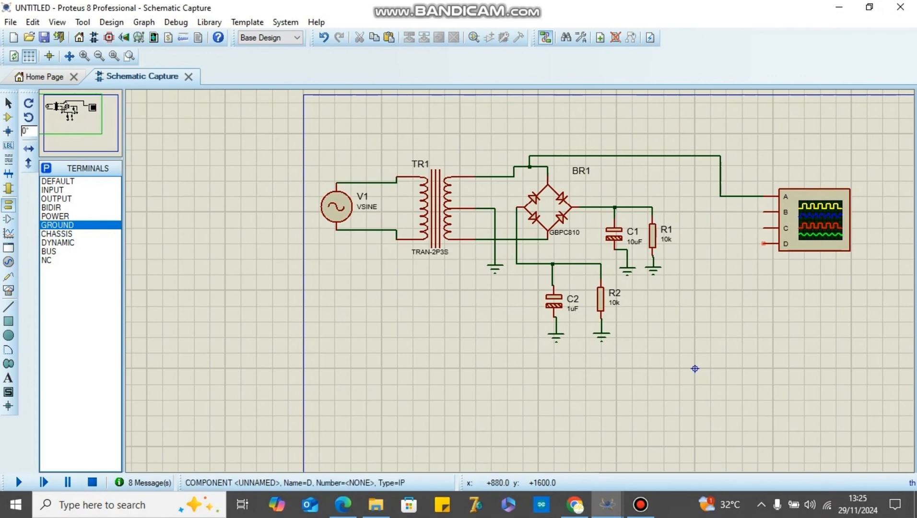
{"action": "left_click", "coordinate": [764, 212]}
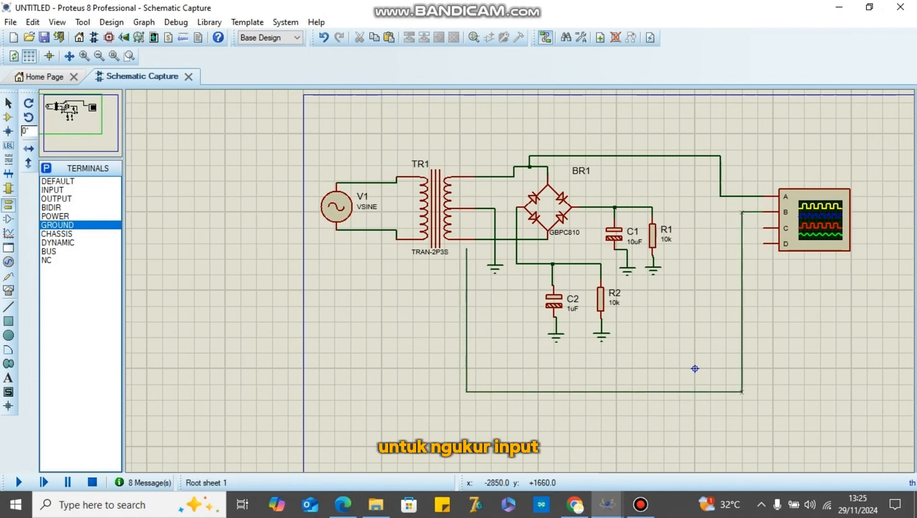
{"action": "left_click", "coordinate": [475, 239]}
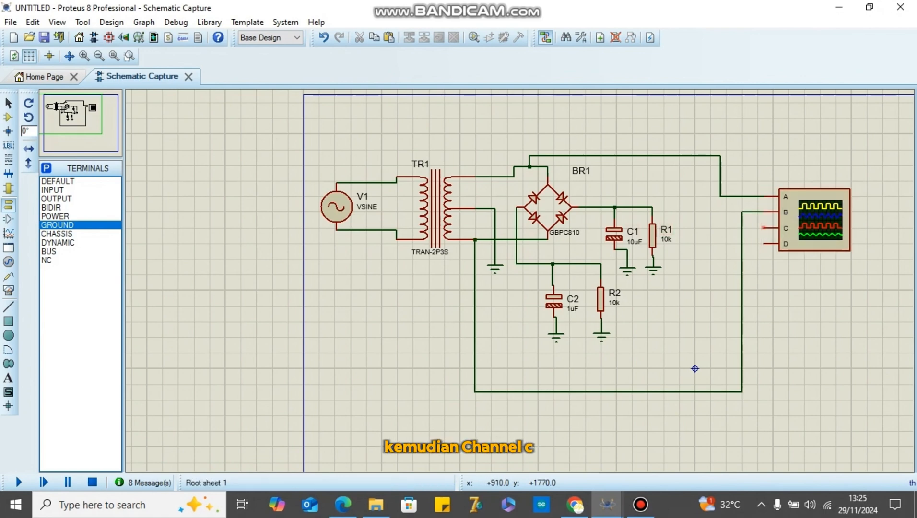
Step: Wire oscilloscope channel C to the positive output above R1 and channel D to the negative output above R2
{"action": "left_click", "coordinate": [763, 228]}
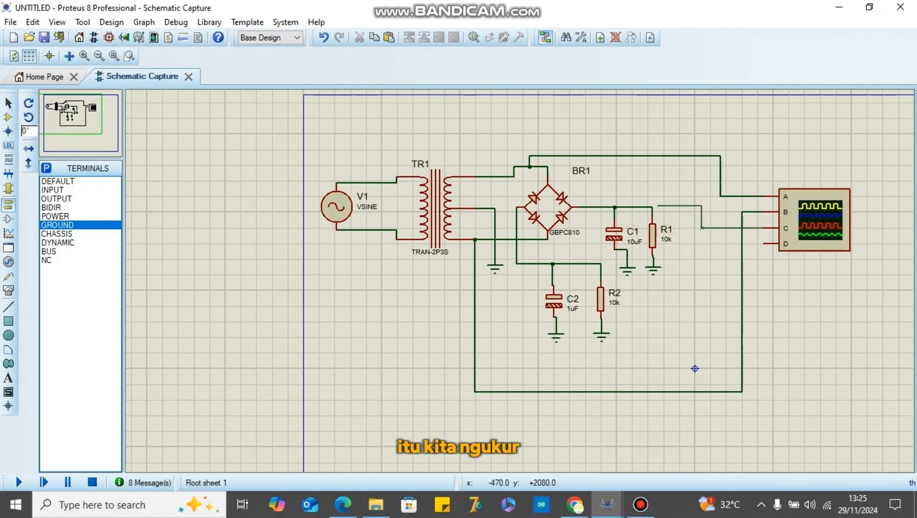
{"action": "left_click", "coordinate": [652, 207]}
{"action": "left_click", "coordinate": [763, 244]}
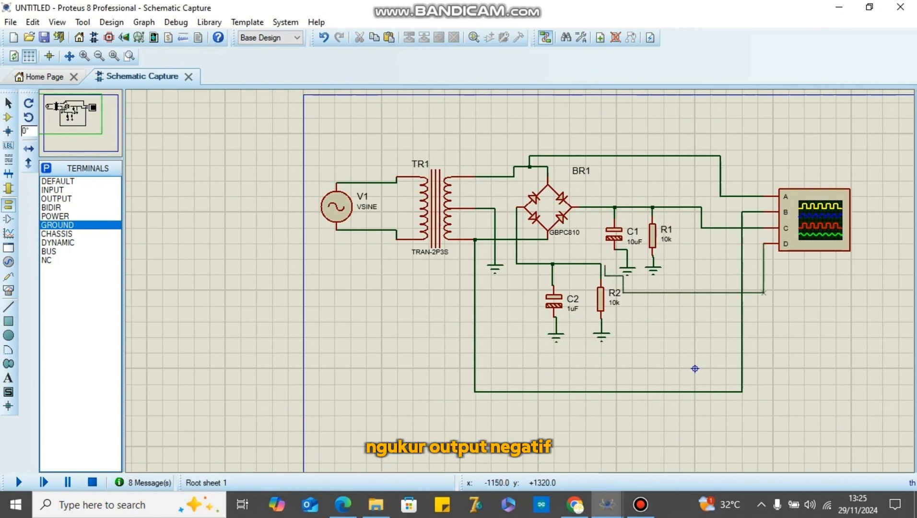
{"action": "left_click", "coordinate": [601, 263]}
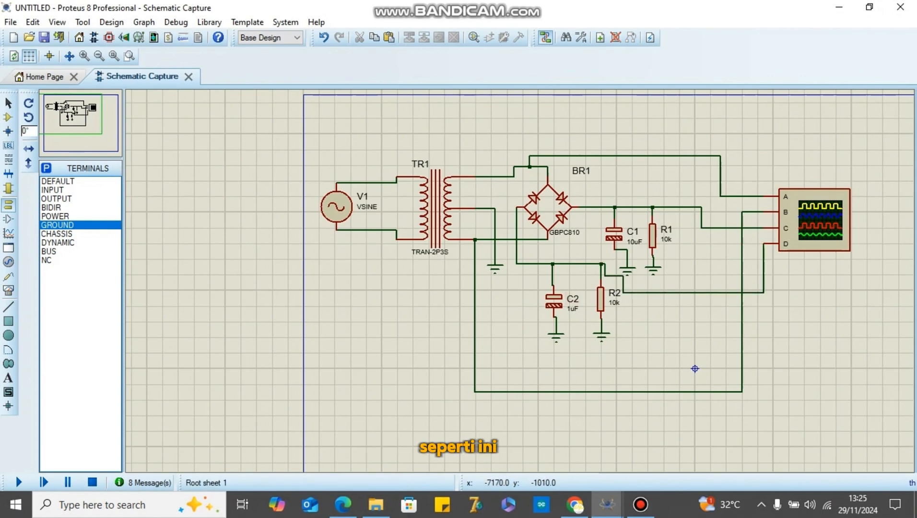
Step: Set the capacitance of C2 to 10uF
{"action": "double_click", "coordinate": [554, 301]}
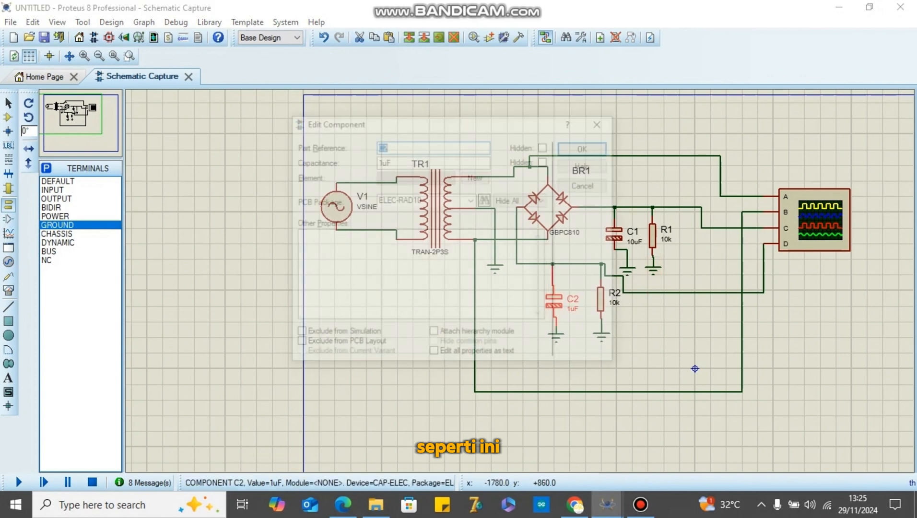
{"action": "left_click", "coordinate": [380, 160]}
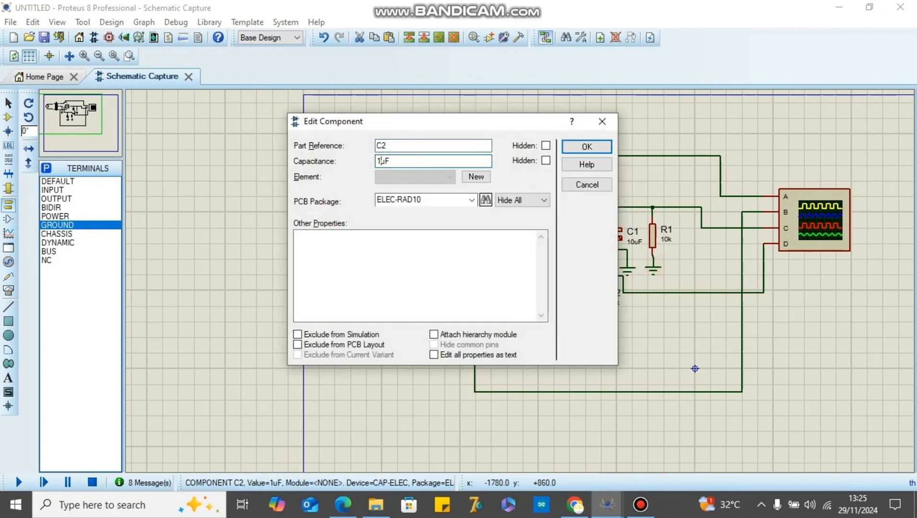
{"action": "type", "text": "0"}
{"action": "key", "text": "Return"}
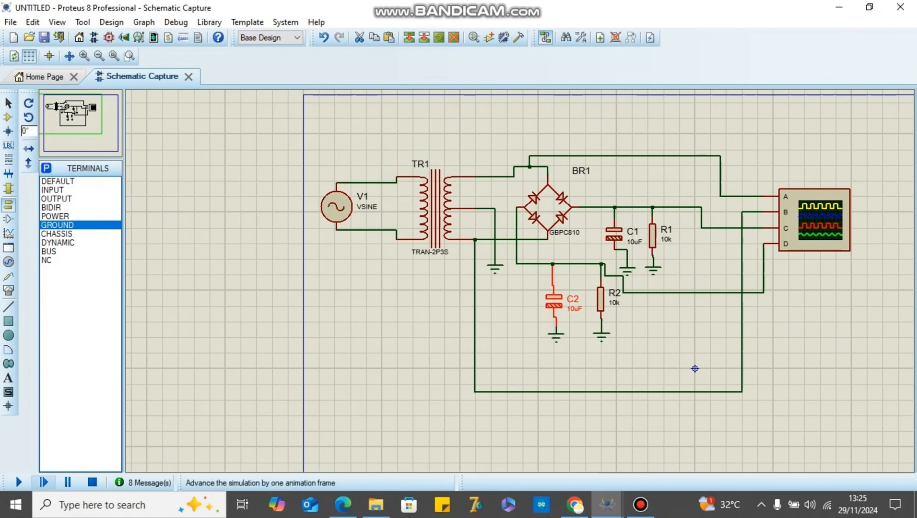
Step: Run the simulation and set the oscilloscope's channel D position to about -55
{"action": "left_click", "coordinate": [18, 482]}
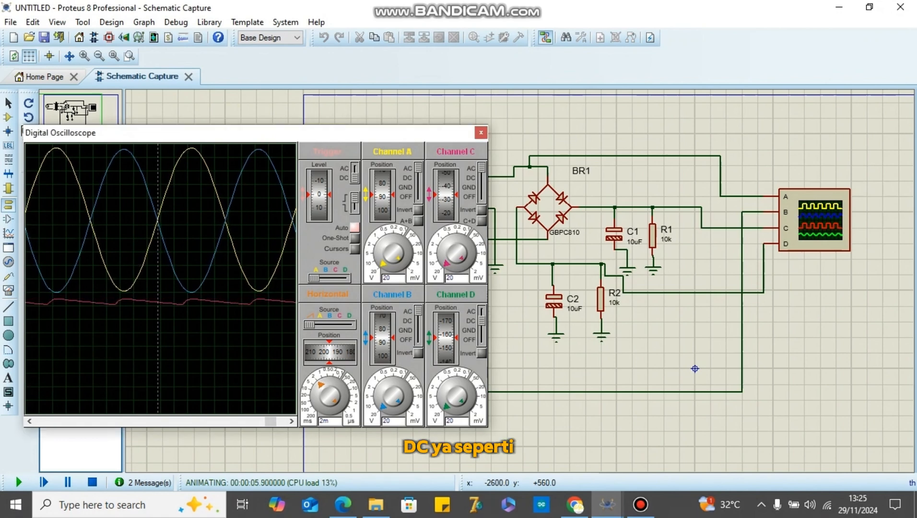
{"action": "left_click_drag", "start_coordinate": [446, 338], "coordinate": [446, 290]}
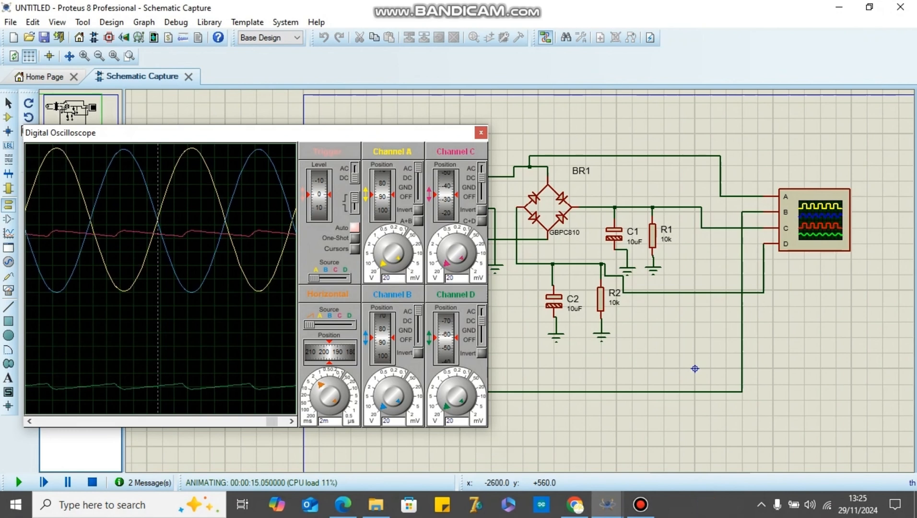
Step: Set the oscilloscope's channel C position to about -80, check its ground reference, and return channels C and D to DC coupling
{"action": "mouse_move", "coordinate": [446, 195]}
{"action": "left_mouse_down"}
{"action": "mouse_move", "coordinate": [446, 302]}
{"action": "mouse_move", "coordinate": [446, 259]}
{"action": "left_mouse_up"}
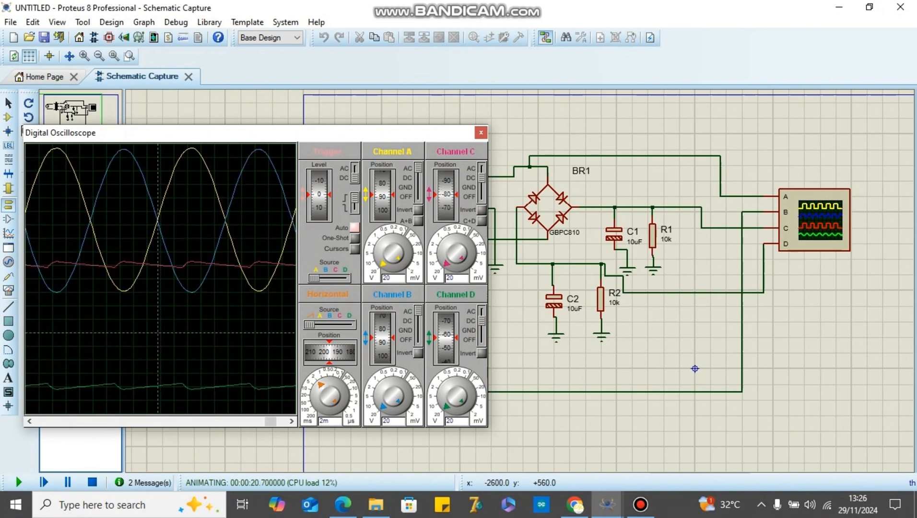
{"action": "left_click", "coordinate": [482, 188]}
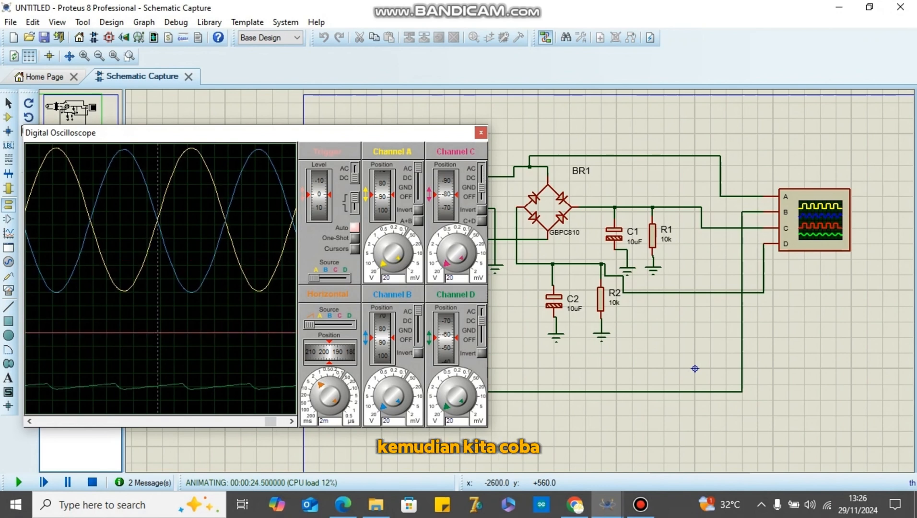
{"action": "left_click", "coordinate": [482, 178]}
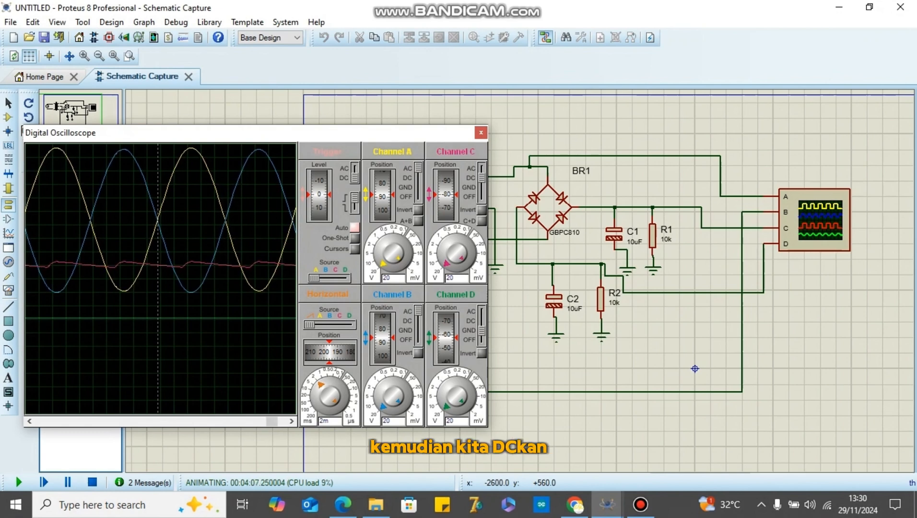
{"action": "left_click_drag", "start_coordinate": [481, 331], "coordinate": [481, 321]}
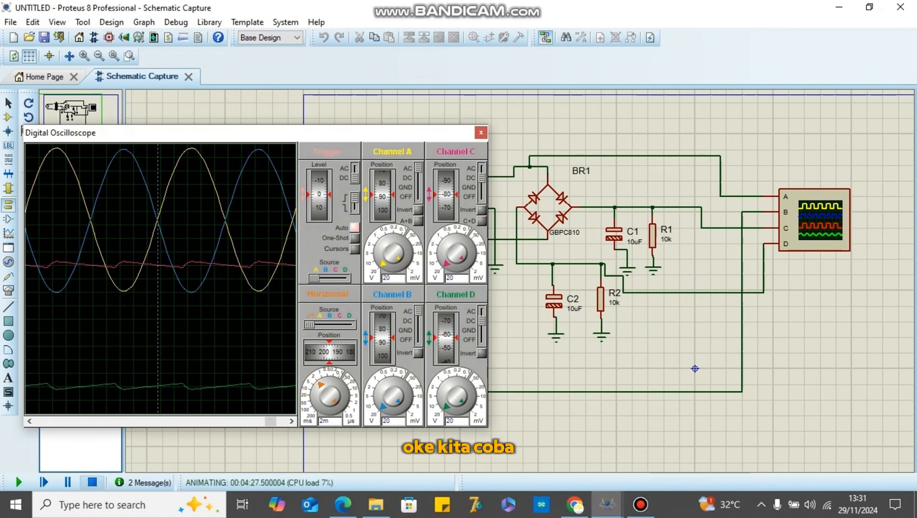
Step: Stop the simulation and set the capacitance of both C1 and C2 to 1000uF
{"action": "left_click", "coordinate": [92, 482]}
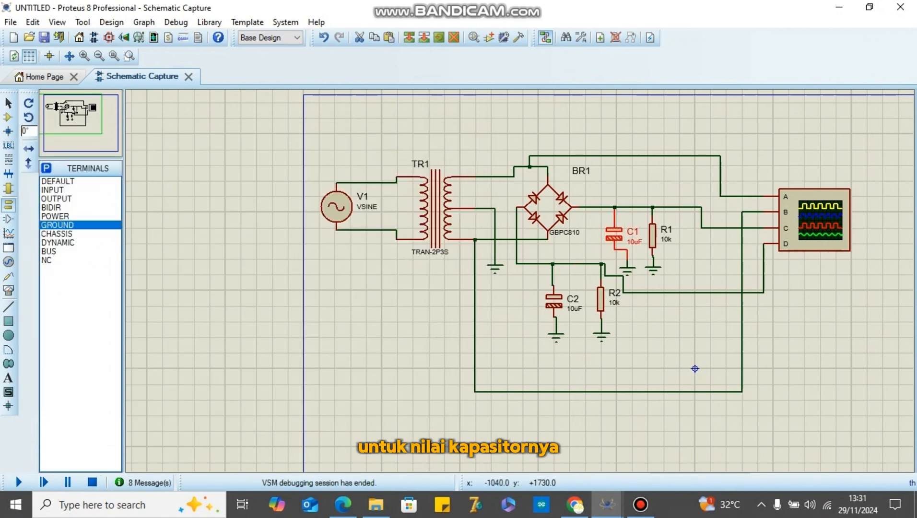
{"action": "double_click", "coordinate": [614, 236]}
{"action": "left_click", "coordinate": [385, 161]}
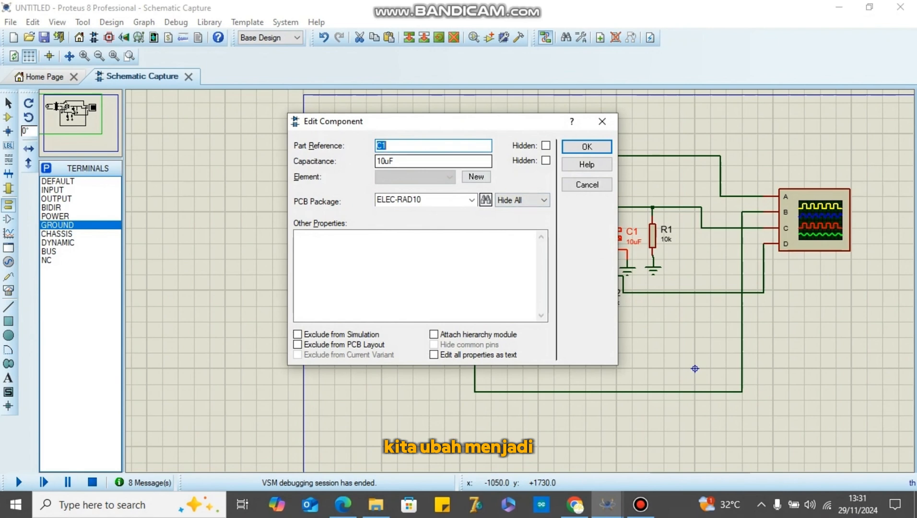
{"action": "type", "text": "00"}
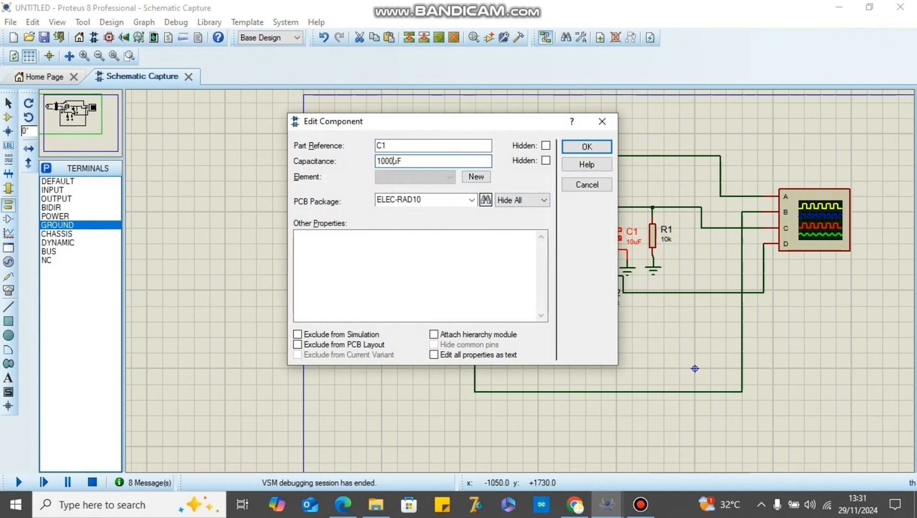
{"action": "left_click", "coordinate": [587, 146]}
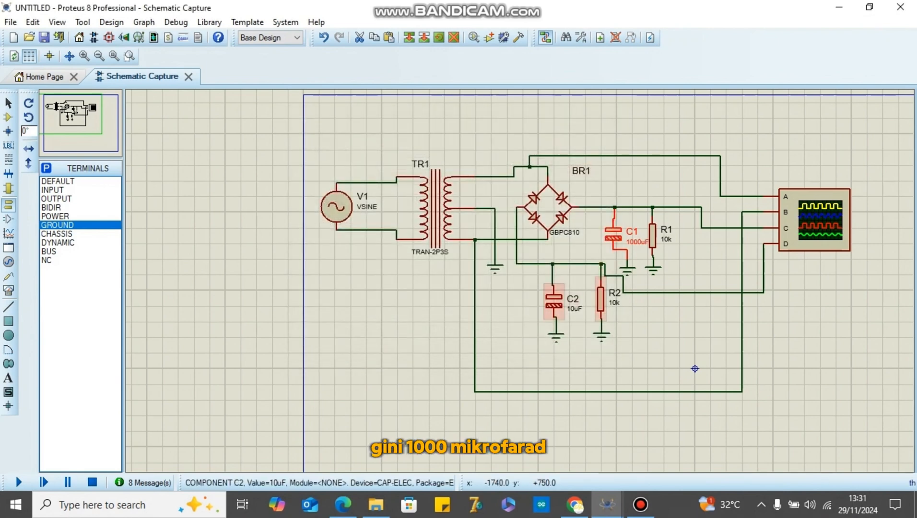
{"action": "double_click", "coordinate": [554, 301]}
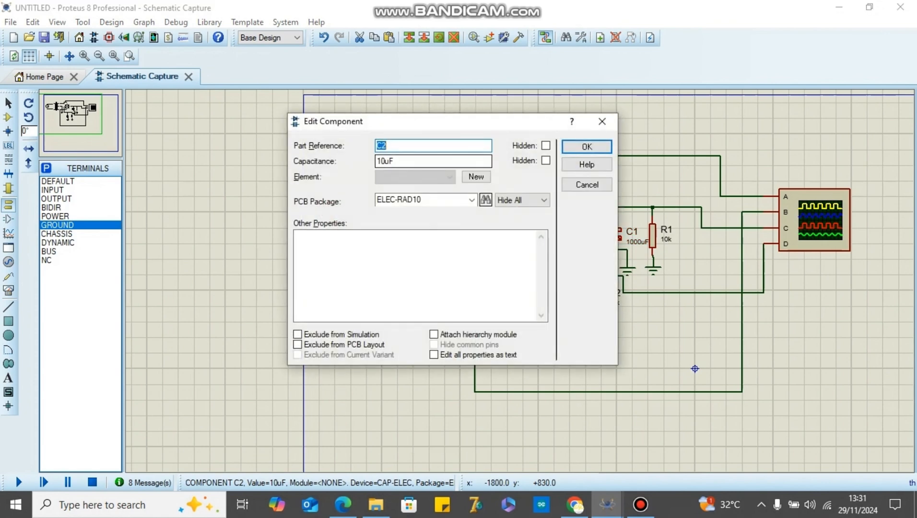
{"action": "left_click", "coordinate": [385, 161]}
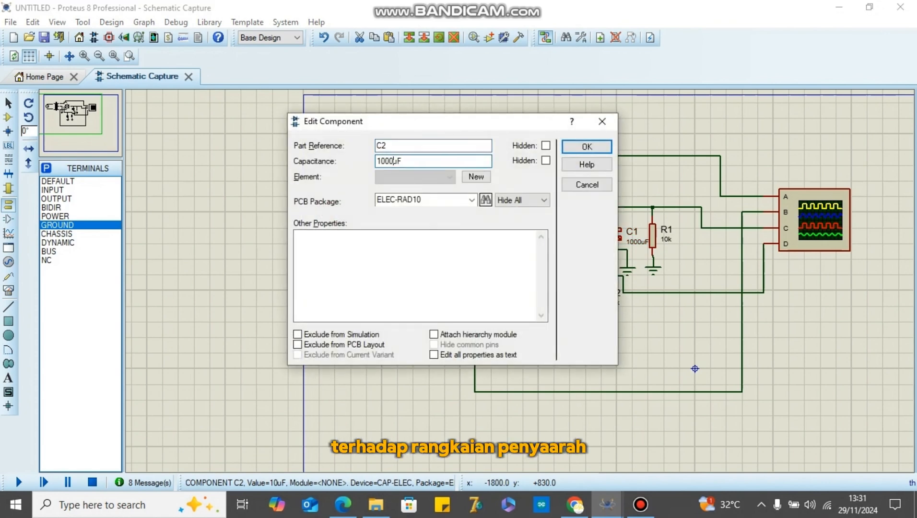
{"action": "key", "text": "Return"}
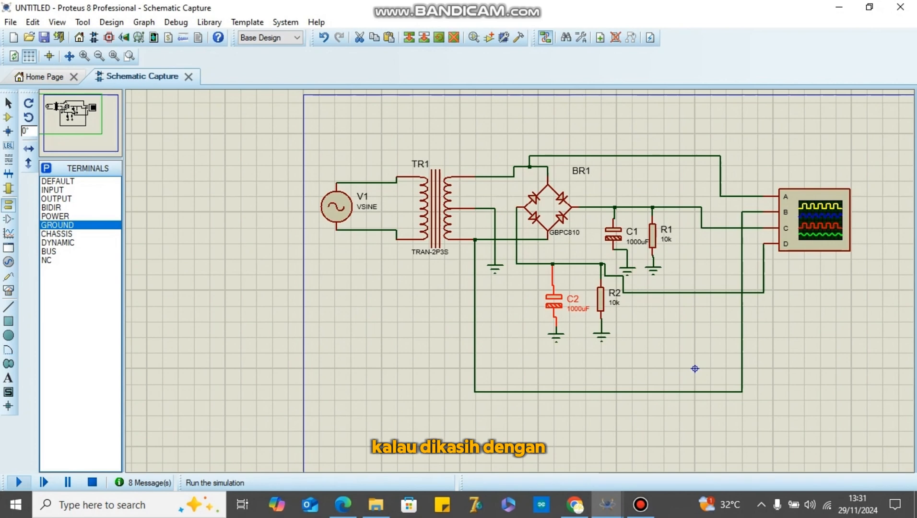
Step: Run the simulation, set the oscilloscope's channel C position to about -150, and stop the run
{"action": "left_click", "coordinate": [19, 482]}
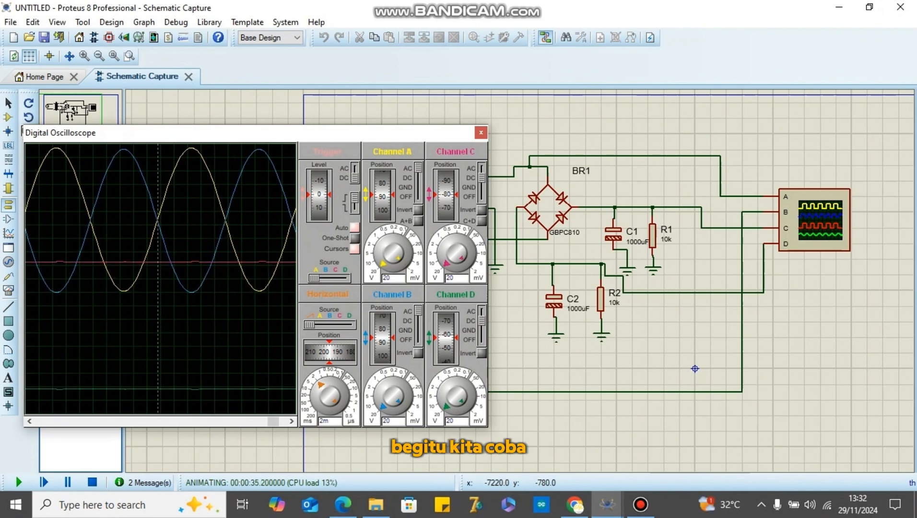
{"action": "left_click_drag", "start_coordinate": [446, 194], "coordinate": [446, 242]}
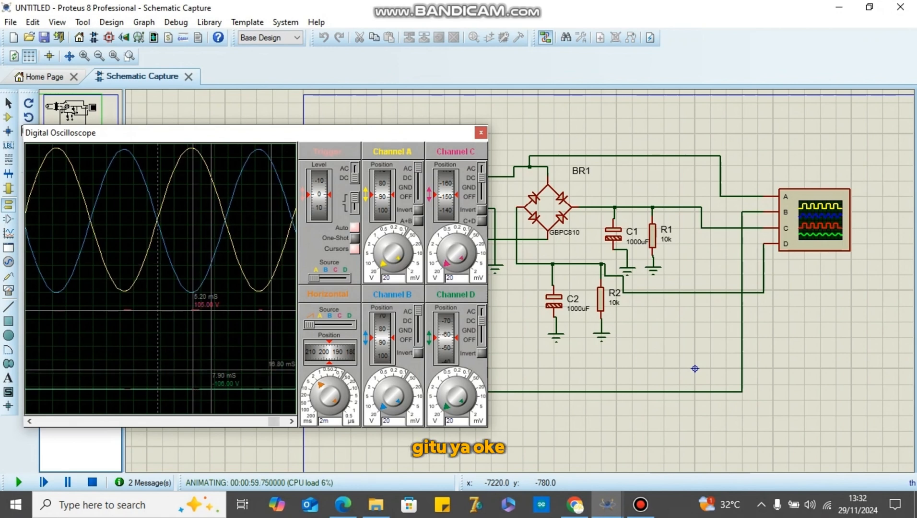
{"action": "left_click", "coordinate": [92, 482]}
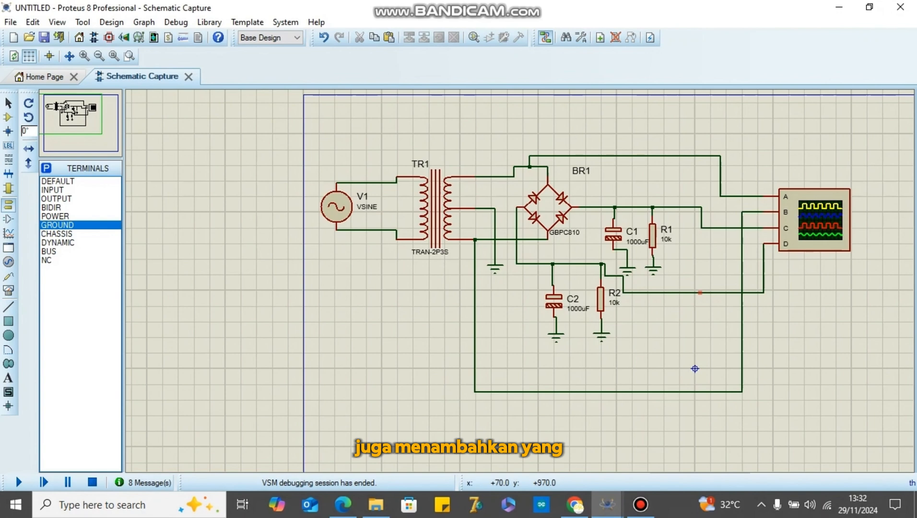
Step: Move the oscilloscope farther from the rectifier circuit and delete the wires on its channels C and D
{"action": "left_click", "coordinate": [805, 213]}
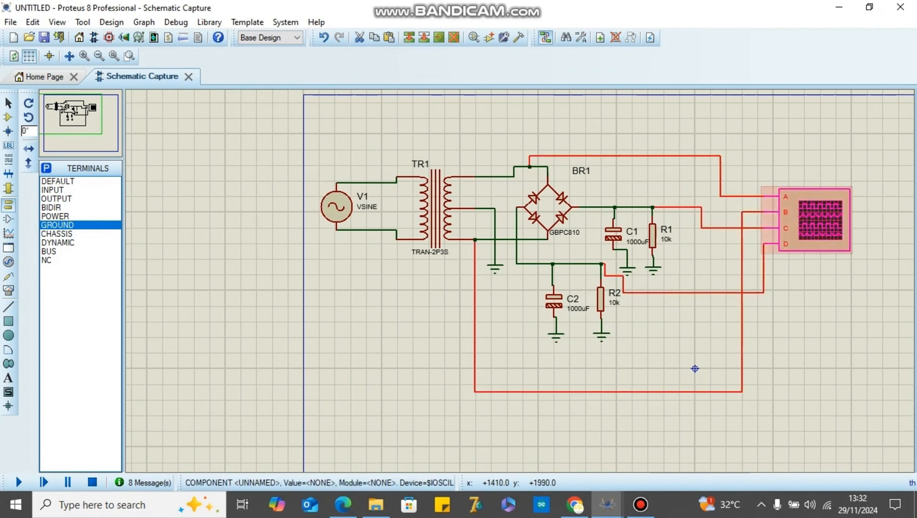
{"action": "left_click_drag", "start_coordinate": [805, 213], "coordinate": [903, 212]}
{"action": "right_click", "coordinate": [825, 235]}
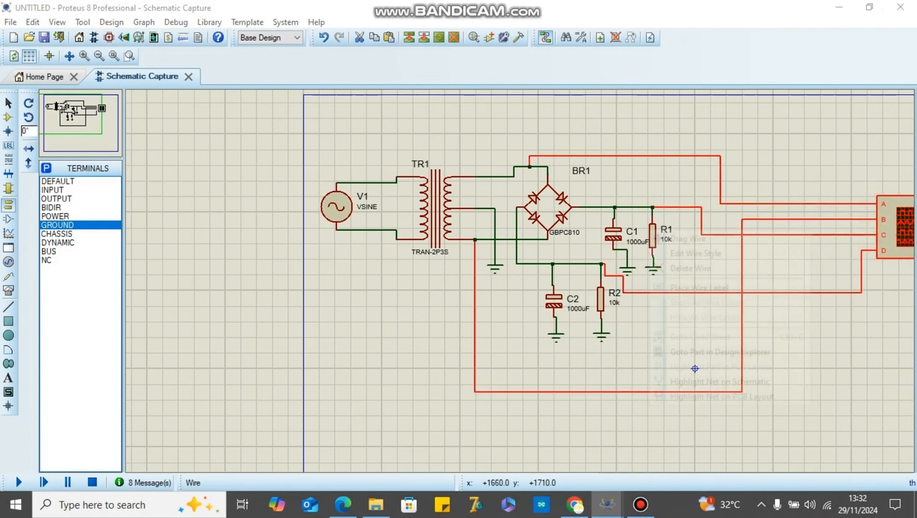
{"action": "right_click", "coordinate": [825, 235]}
{"action": "right_click", "coordinate": [795, 293]}
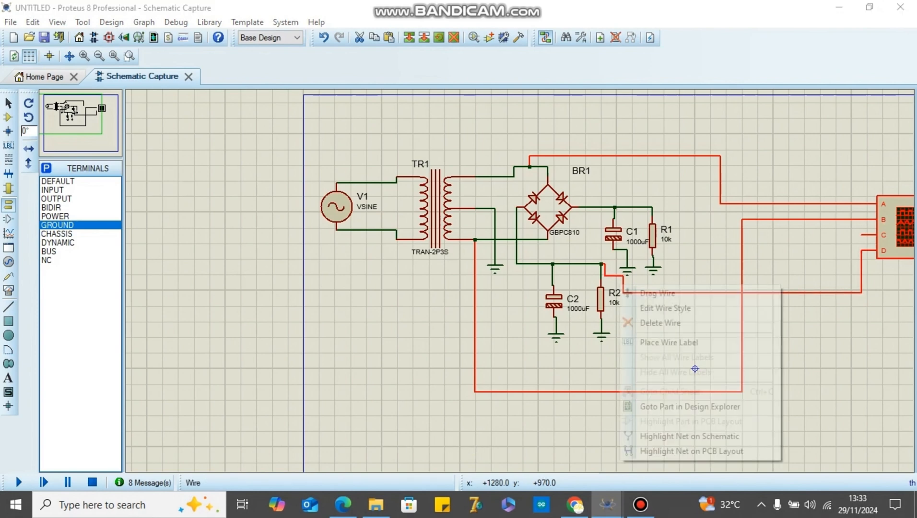
{"action": "right_click", "coordinate": [796, 293]}
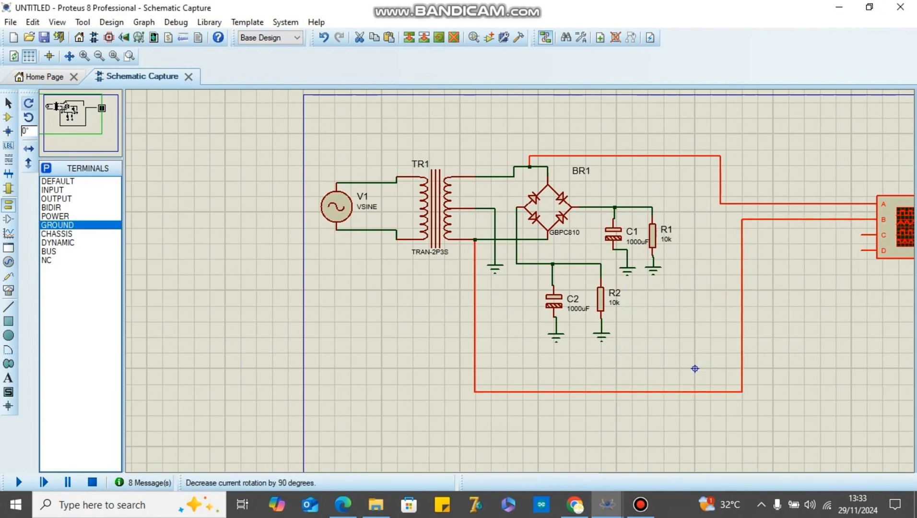
Step: Shift the vertical segments of the channel A and B wires outward so they run close to the oscilloscope
{"action": "left_click", "coordinate": [8, 104]}
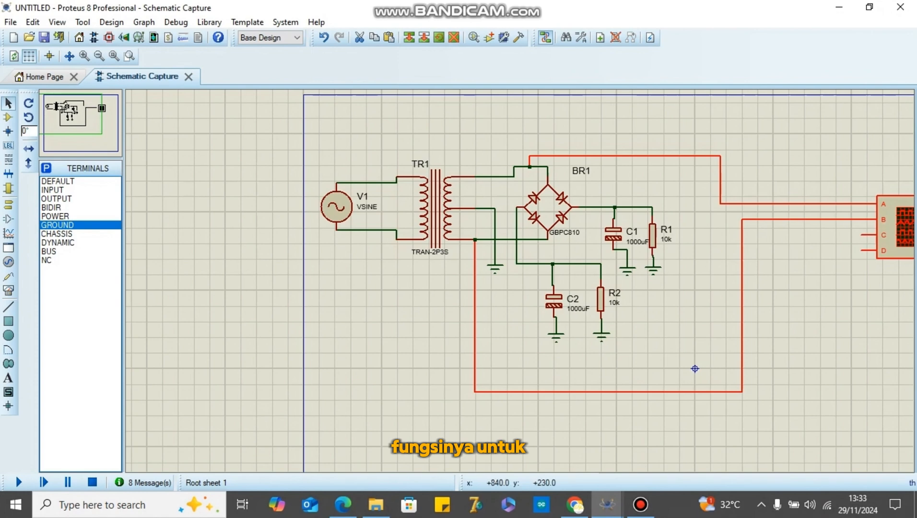
{"action": "left_click_drag", "start_coordinate": [742, 339], "coordinate": [845, 331]}
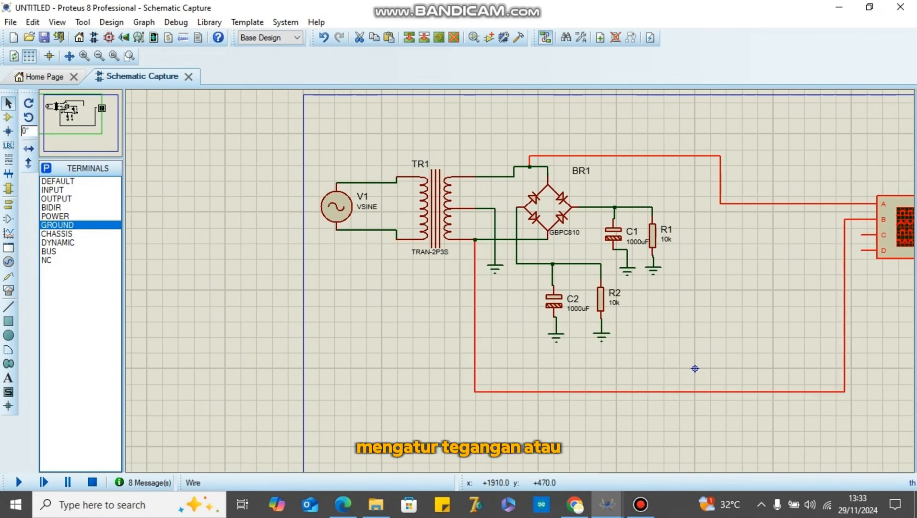
{"action": "left_click_drag", "start_coordinate": [719, 180], "coordinate": [847, 180]}
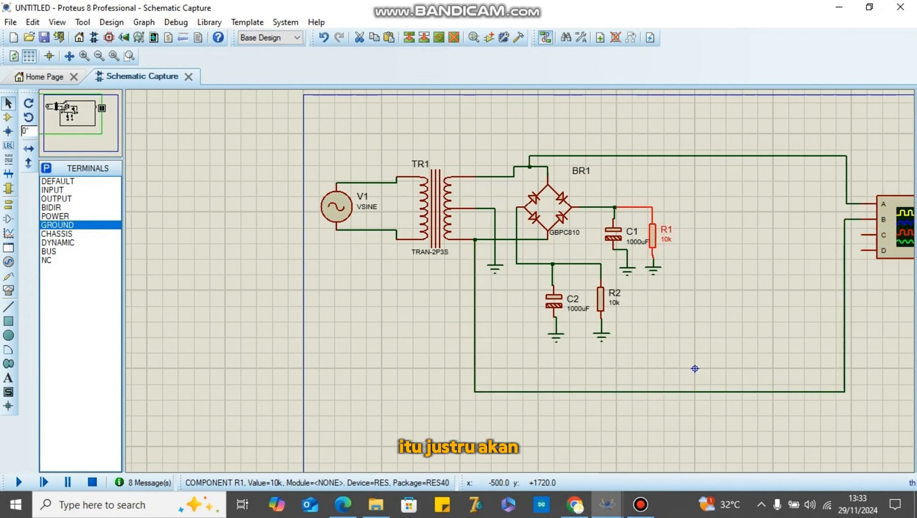
Step: Move R1 and its ground terminal away from C1, placing them close to the oscilloscope with the ground directly below R1
{"action": "left_click_drag", "start_coordinate": [652, 235], "coordinate": [762, 235]}
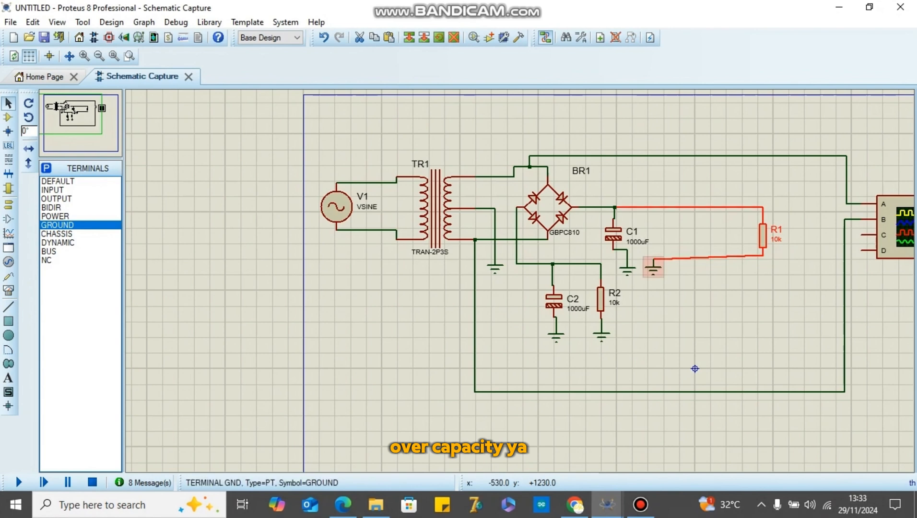
{"action": "left_click", "coordinate": [653, 266]}
{"action": "left_click_drag", "start_coordinate": [766, 266], "coordinate": [764, 266]}
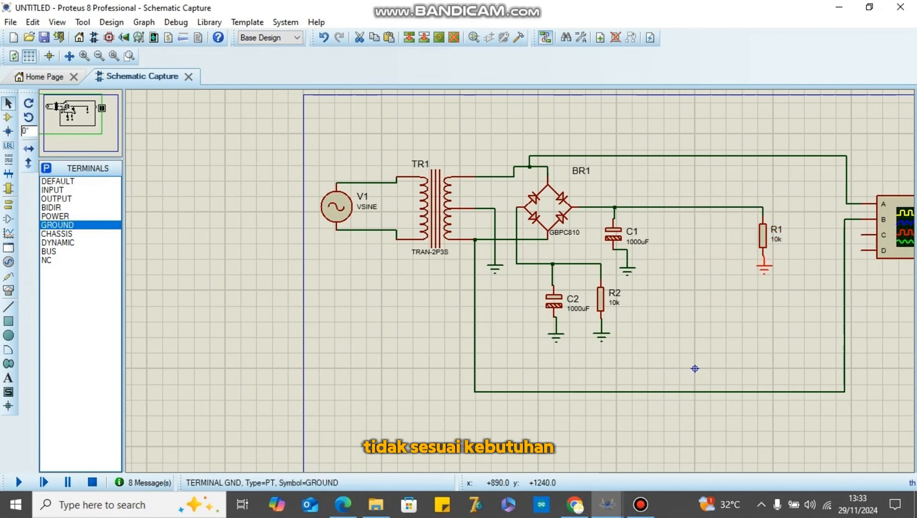
Step: Delete the wires connecting R1 to C1 and R2 to C2
{"action": "right_click", "coordinate": [718, 207]}
{"action": "right_click", "coordinate": [718, 207]}
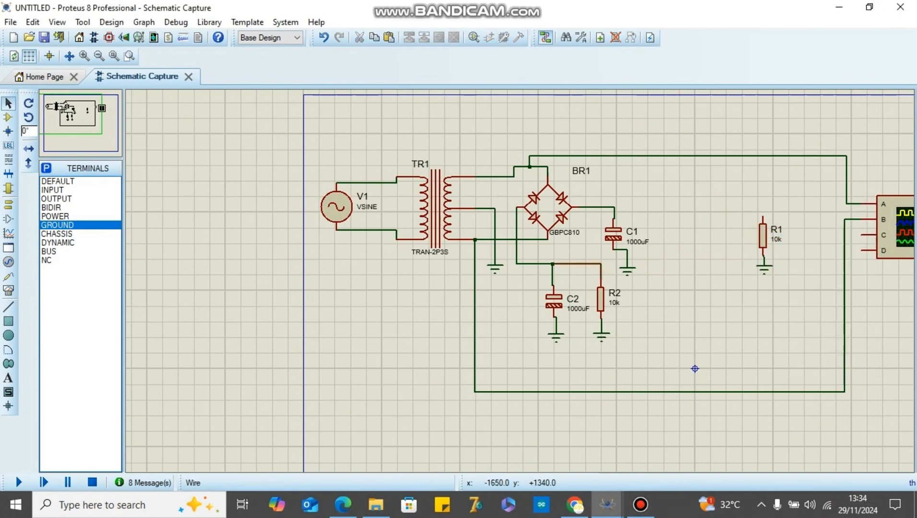
{"action": "right_click", "coordinate": [566, 264]}
{"action": "right_click", "coordinate": [566, 264]}
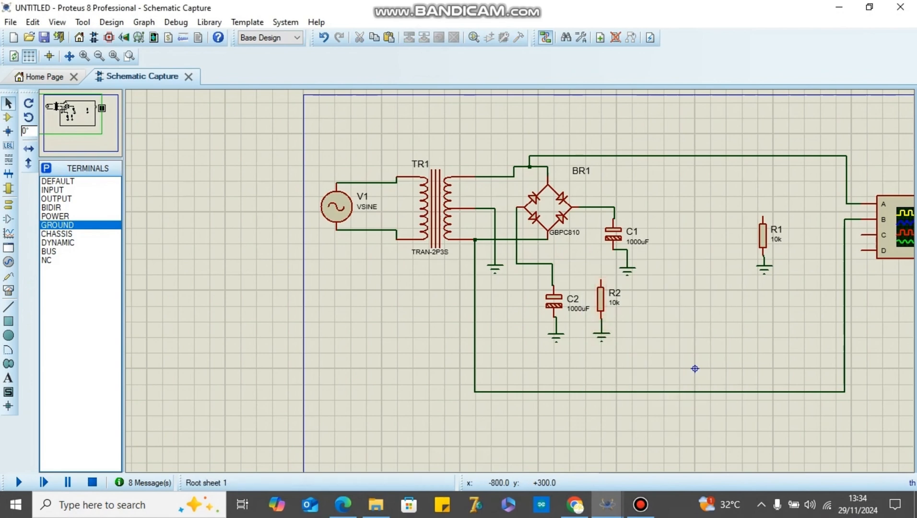
Step: Move R2 with its ground to below R1, and move C2 with its ground farther down below the bridge rectifier
{"action": "left_click_drag", "start_coordinate": [632, 266], "coordinate": [577, 345]}
{"action": "left_click_drag", "start_coordinate": [600, 300], "coordinate": [769, 311]}
{"action": "mouse_move", "coordinate": [601, 357]}
{"action": "left_mouse_down"}
{"action": "mouse_move", "coordinate": [539, 300]}
{"action": "mouse_move", "coordinate": [529, 272]}
{"action": "left_mouse_up"}
{"action": "left_click_drag", "start_coordinate": [571, 295], "coordinate": [569, 328]}
{"action": "left_click", "coordinate": [422, 334]}
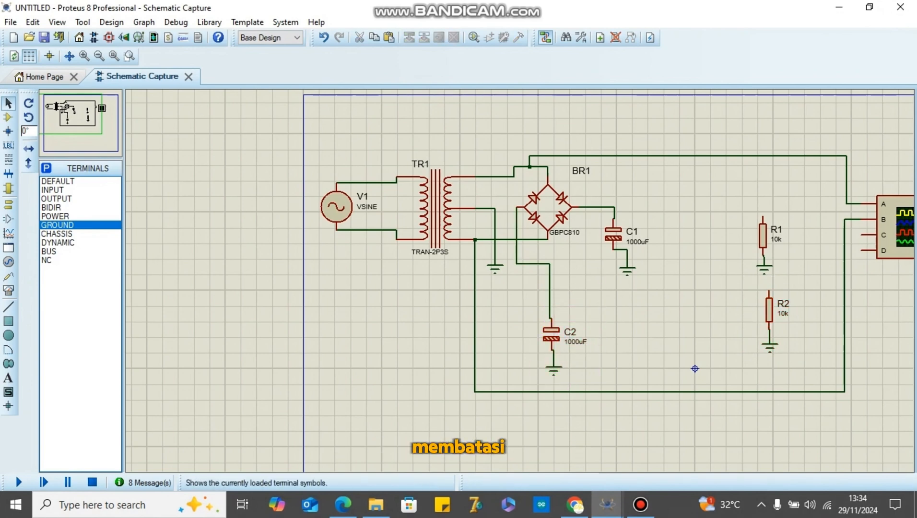
Step: Place a 7805 regulator between C1 and R1 and wire its VI pin to the positive node above C1
{"action": "left_click", "coordinate": [8, 117]}
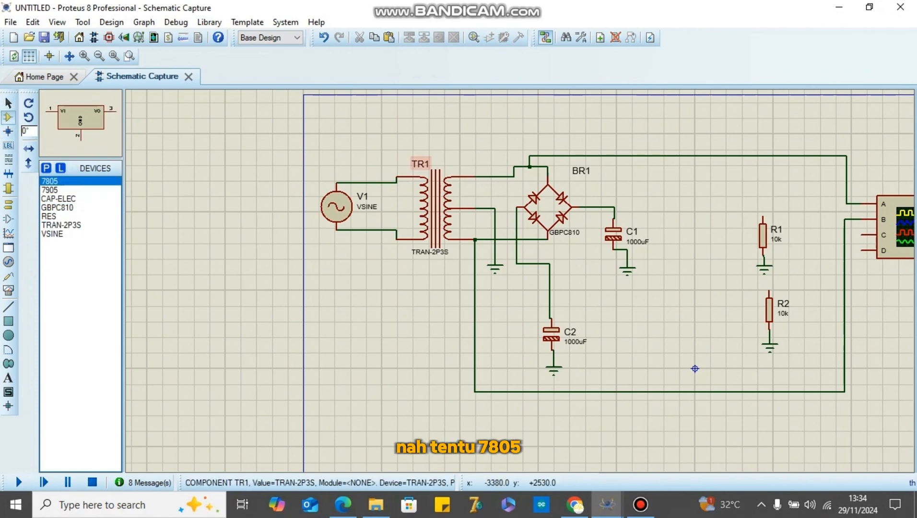
{"action": "left_click", "coordinate": [693, 206]}
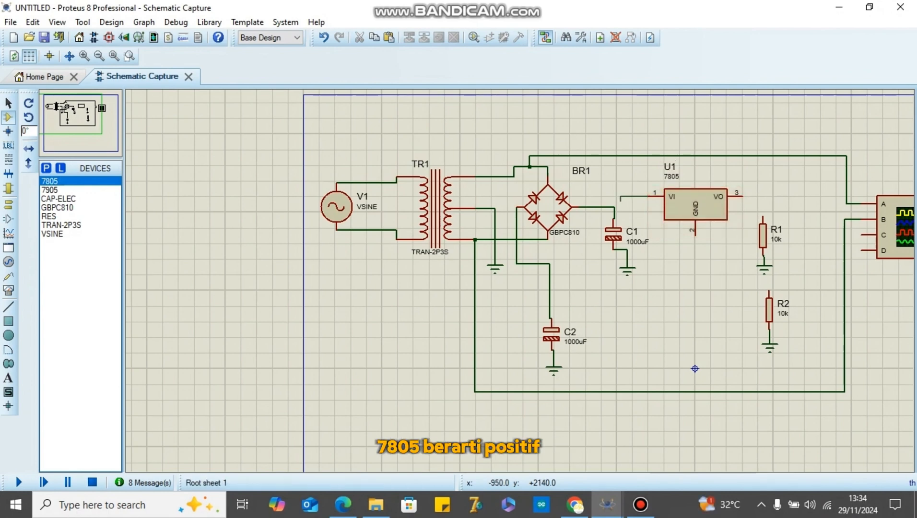
{"action": "left_click", "coordinate": [615, 207]}
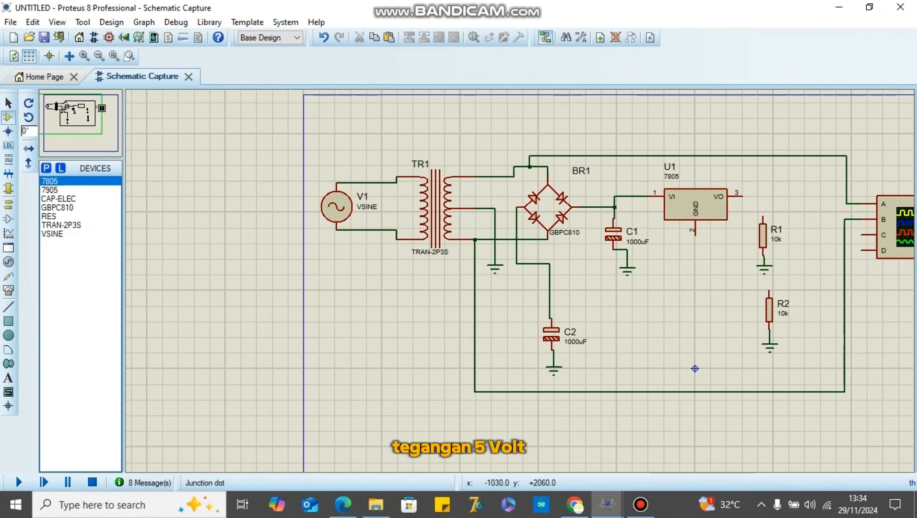
{"action": "left_click", "coordinate": [620, 309]}
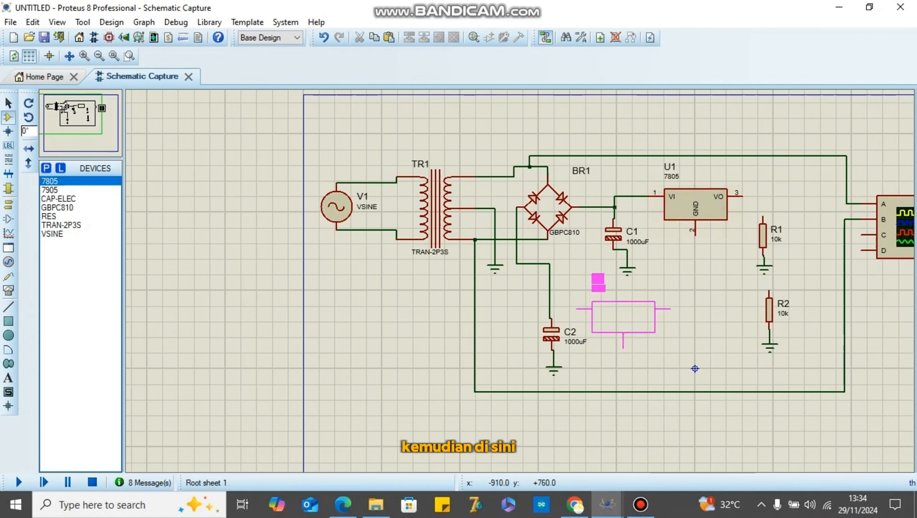
{"action": "left_click", "coordinate": [658, 315]}
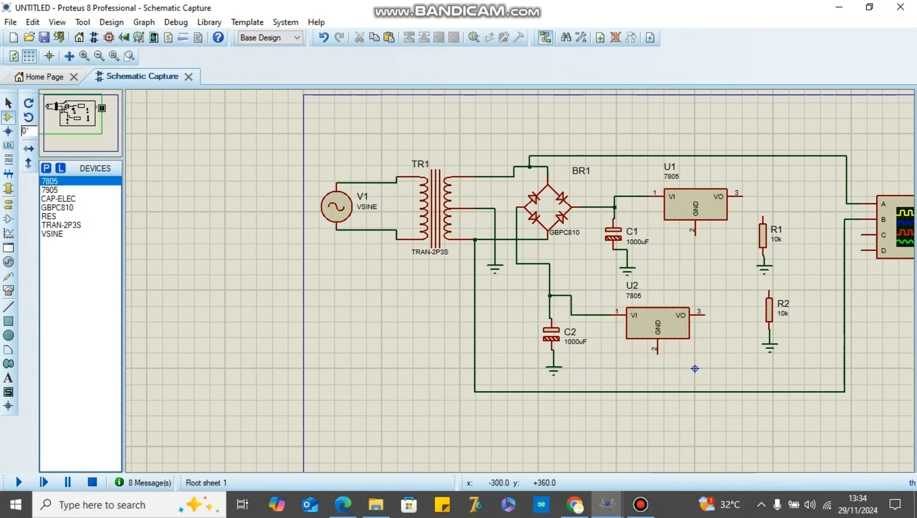
{"action": "right_click", "coordinate": [675, 323]}
{"action": "right_click", "coordinate": [674, 322]}
Step: Place a 7905 regulator between C2 and R2 and wire its VI pin to the negative line above C2
{"action": "left_click", "coordinate": [58, 199]}
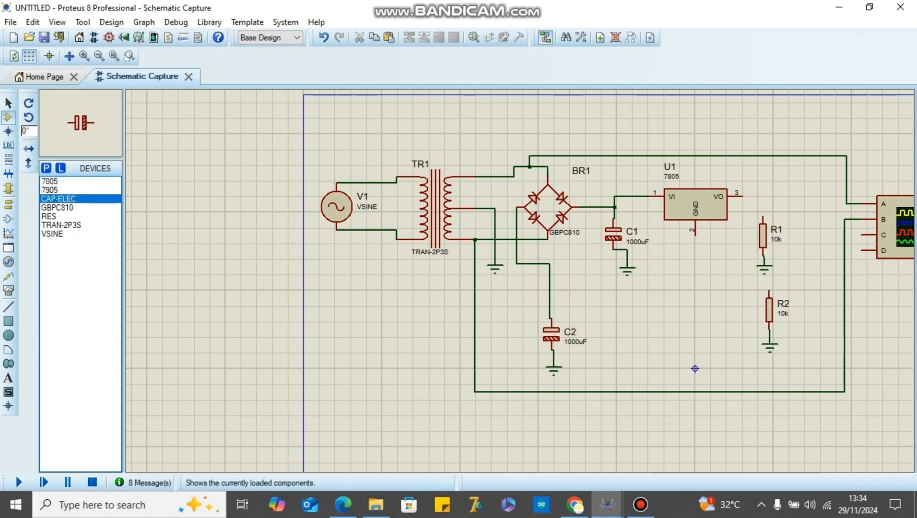
{"action": "left_click", "coordinate": [50, 190]}
{"action": "left_click", "coordinate": [695, 369]}
{"action": "left_click", "coordinate": [695, 369]}
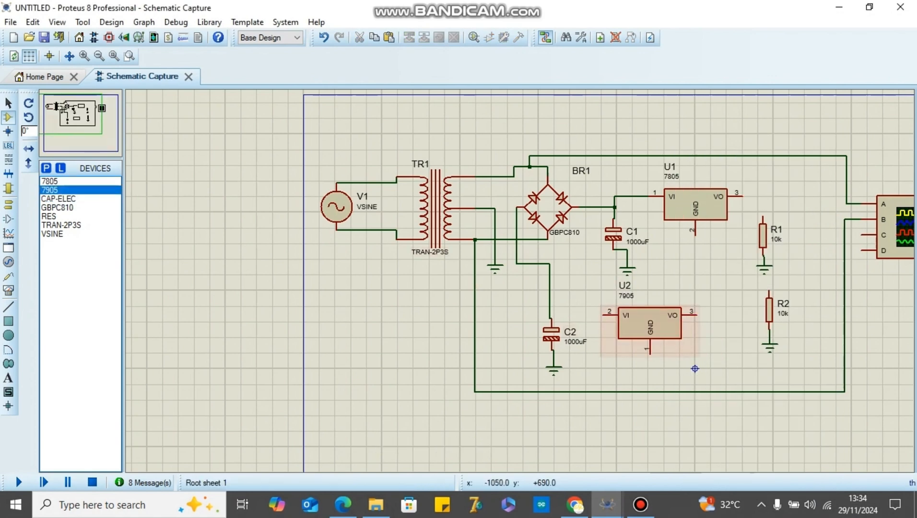
{"action": "left_click", "coordinate": [603, 315]}
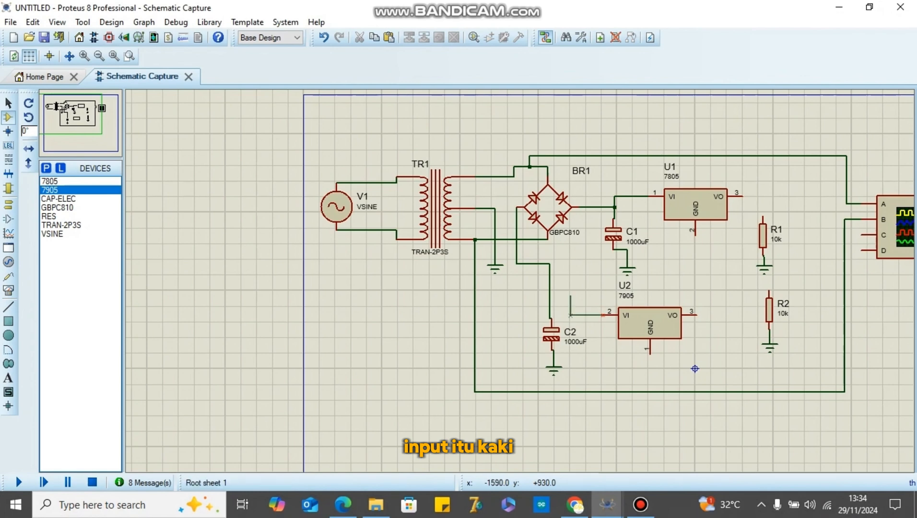
{"action": "left_click", "coordinate": [549, 296]}
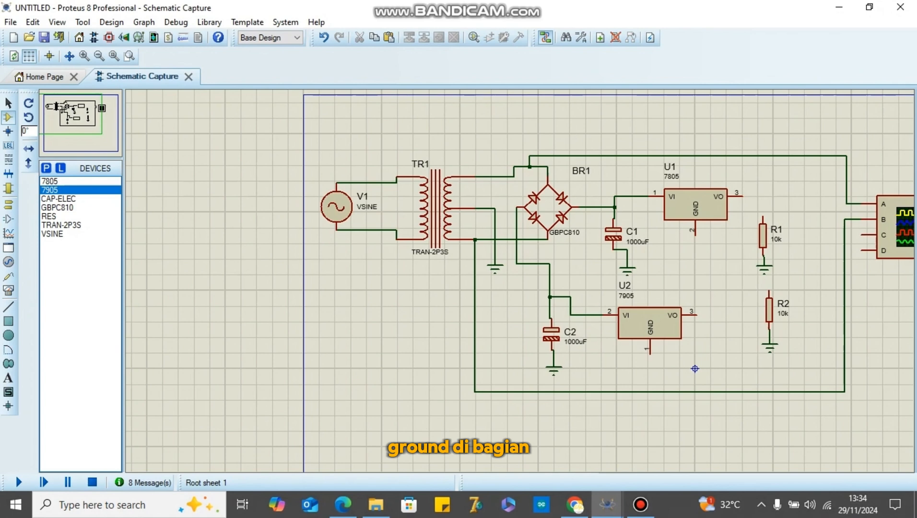
Step: Add a ground terminal to the GND pin of the 7905 and another to the GND pin of the 7805
{"action": "left_click", "coordinate": [8, 205]}
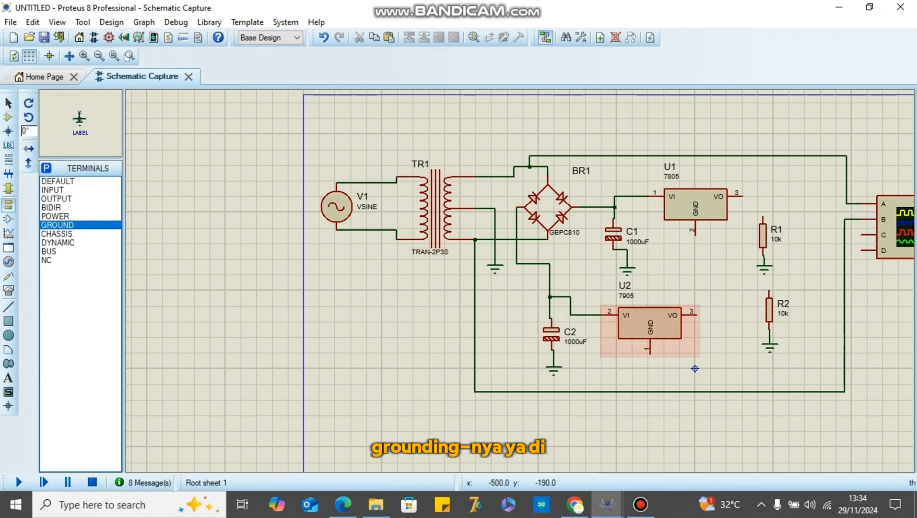
{"action": "left_click", "coordinate": [650, 367]}
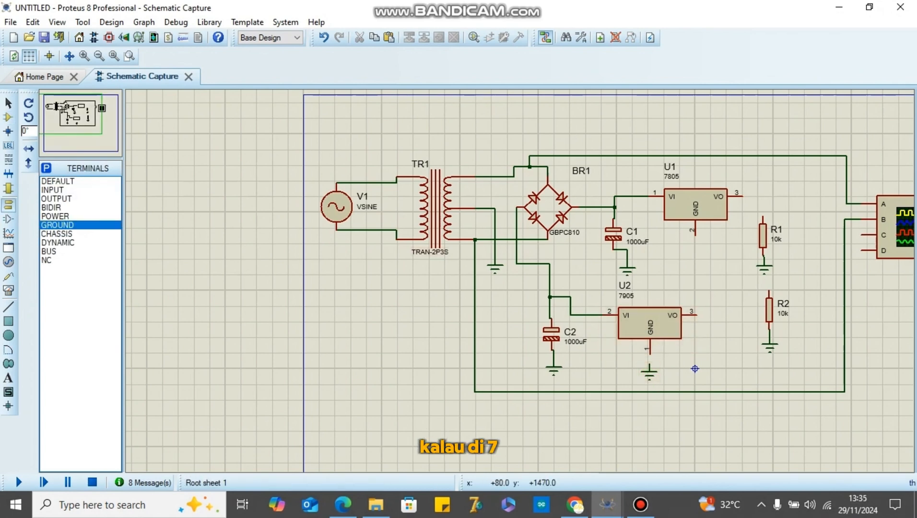
{"action": "left_click", "coordinate": [698, 249]}
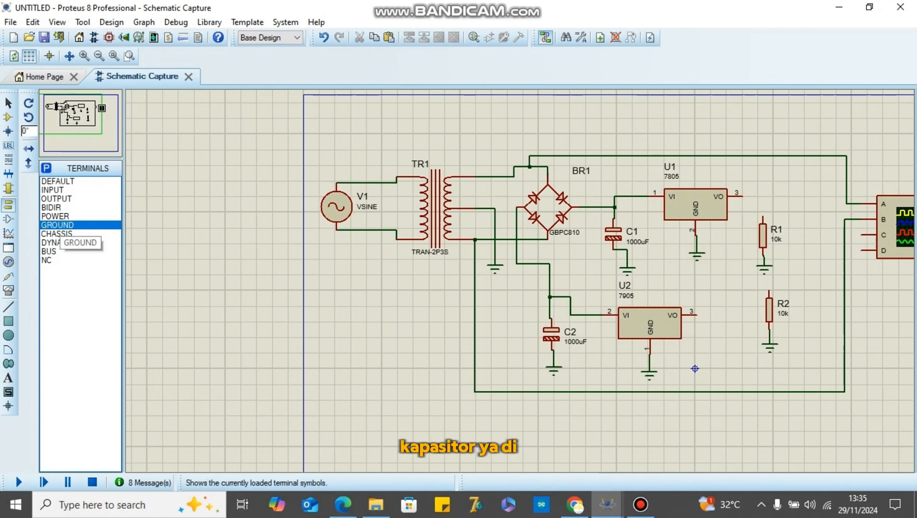
Step: Place a vertical CAP-ELEC capacitor beside each regulator's output, moving R1 with its ground away from the 7805 to make room
{"action": "left_click", "coordinate": [8, 116]}
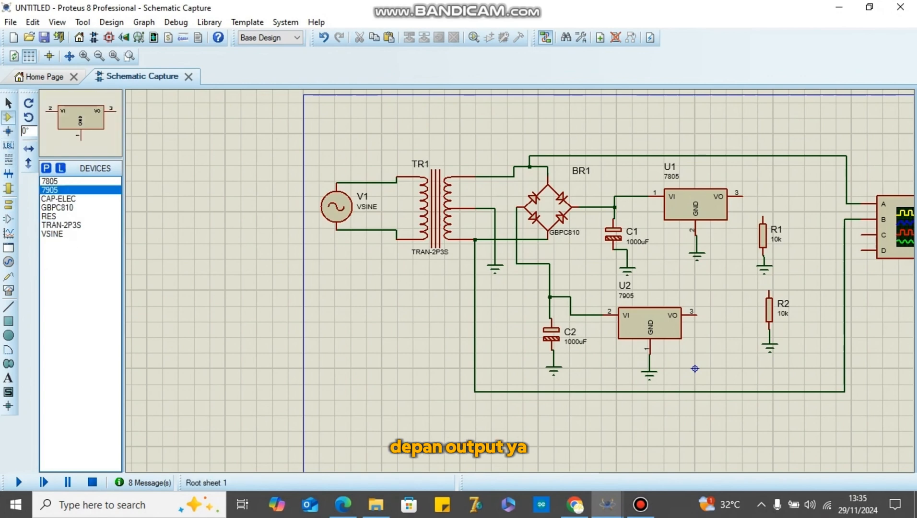
{"action": "left_click", "coordinate": [57, 199]}
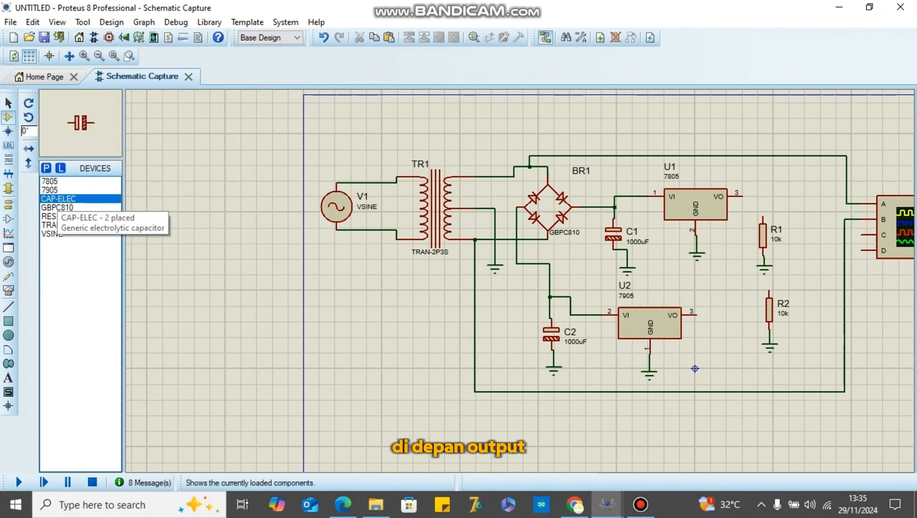
{"action": "left_click", "coordinate": [28, 103]}
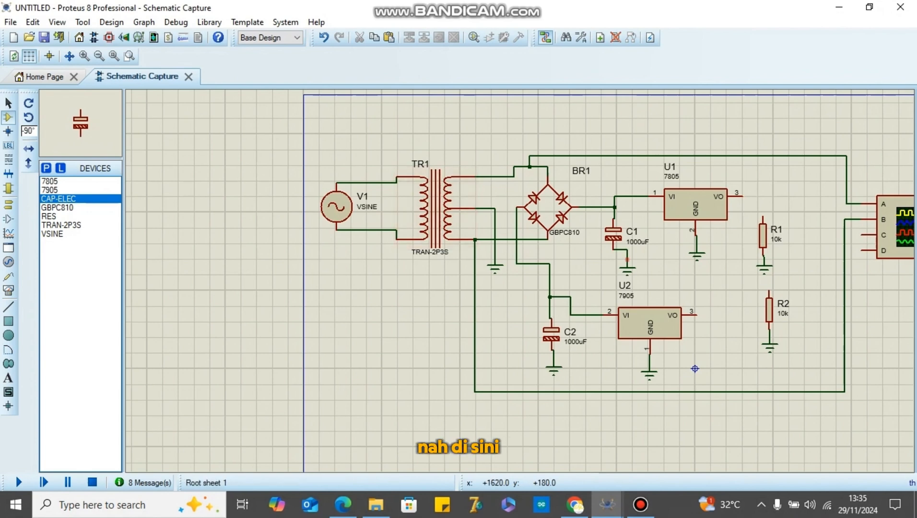
{"action": "left_click", "coordinate": [721, 337]}
{"action": "left_click", "coordinate": [715, 345]}
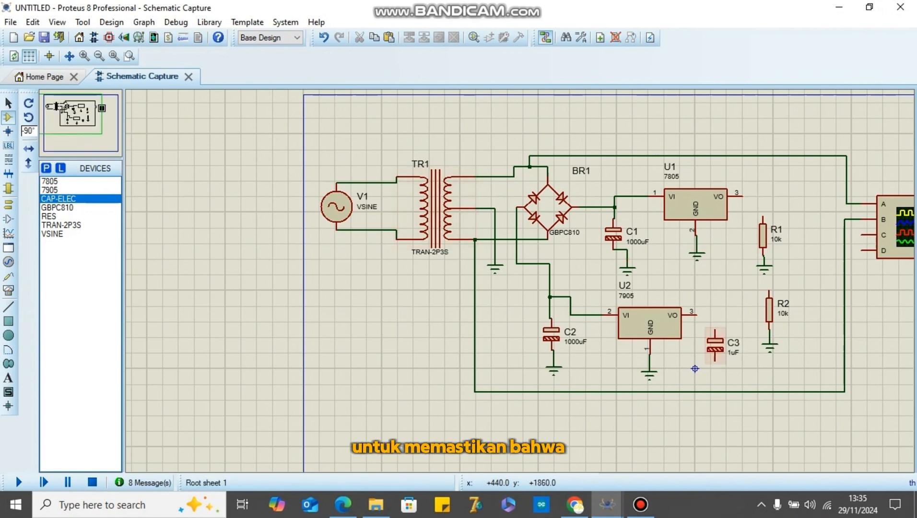
{"action": "left_click_drag", "start_coordinate": [799, 275], "coordinate": [747, 207]}
{"action": "left_click_drag", "start_coordinate": [770, 249], "coordinate": [807, 243]}
{"action": "left_click", "coordinate": [741, 236]}
{"action": "left_click", "coordinate": [741, 237]}
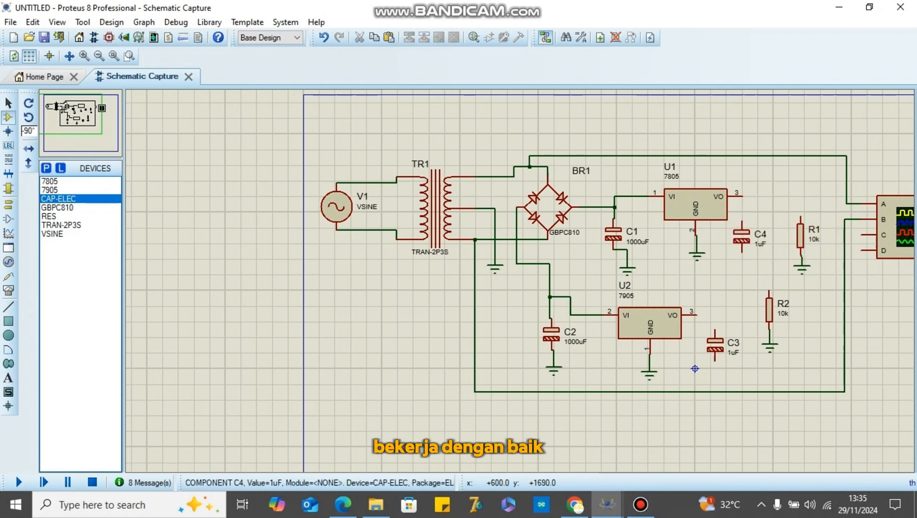
Step: Wire the 7805's VO pin to the positive end of C4 and the 7905's VO pin to the positive end of C3
{"action": "left_click", "coordinate": [743, 196]}
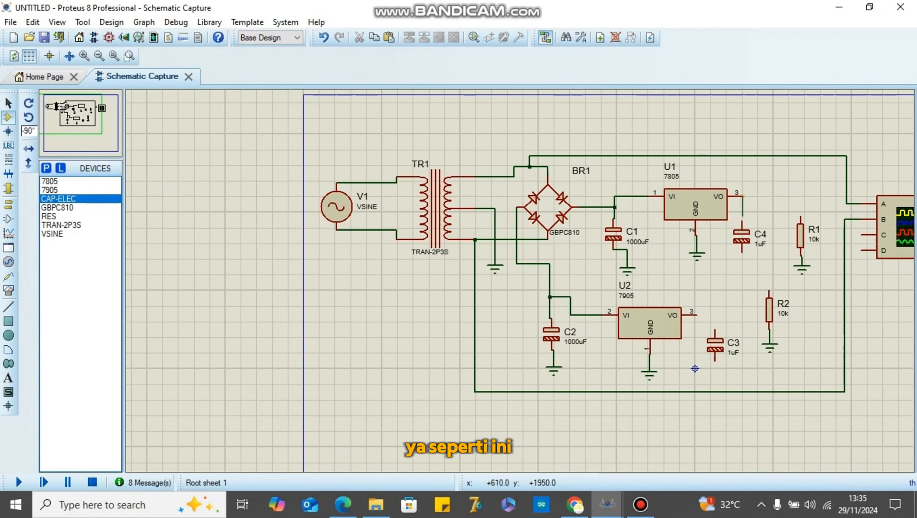
{"action": "left_click", "coordinate": [742, 223]}
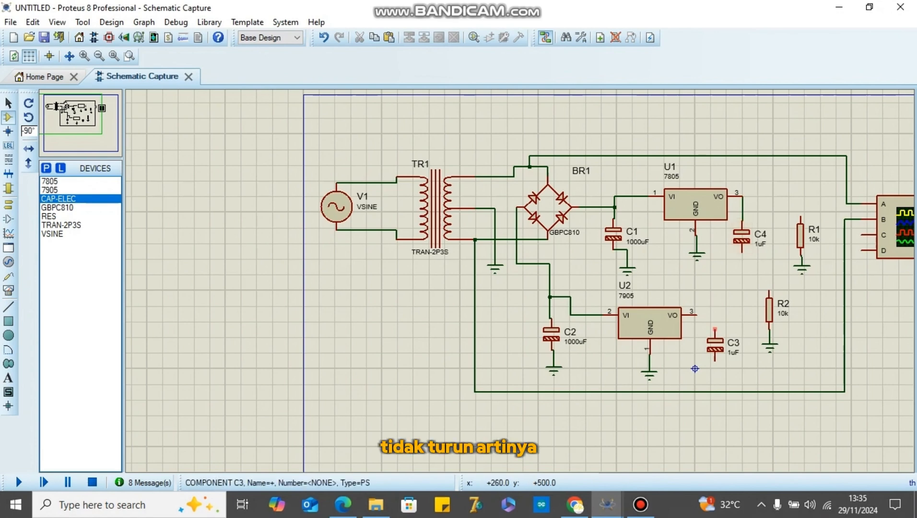
{"action": "left_click", "coordinate": [715, 329]}
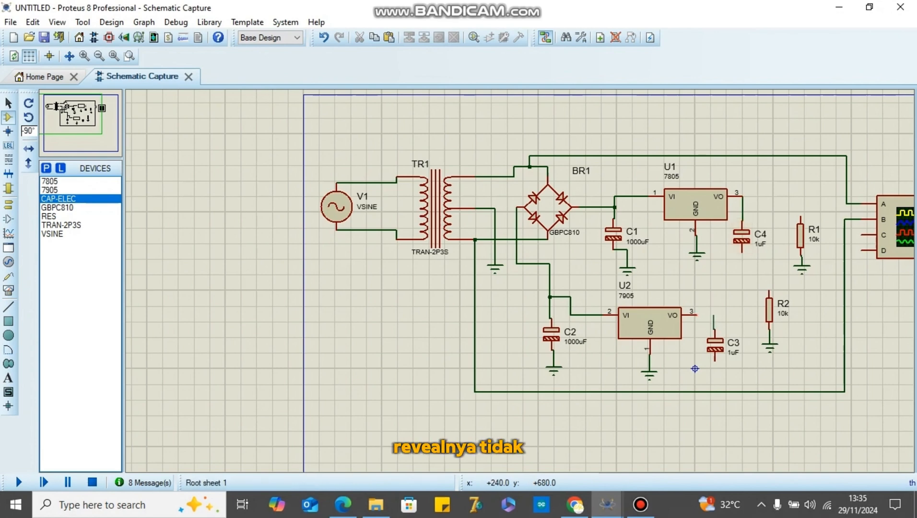
{"action": "left_click", "coordinate": [697, 315]}
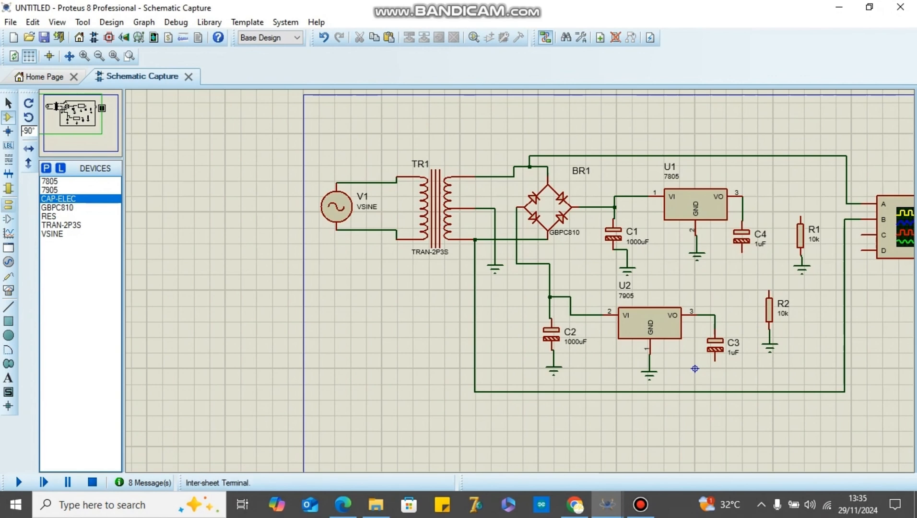
Step: Ground the lower ends of C3 and C4, and wire the 7805 output to R1 and the 7905 output to R2
{"action": "left_click", "coordinate": [8, 205]}
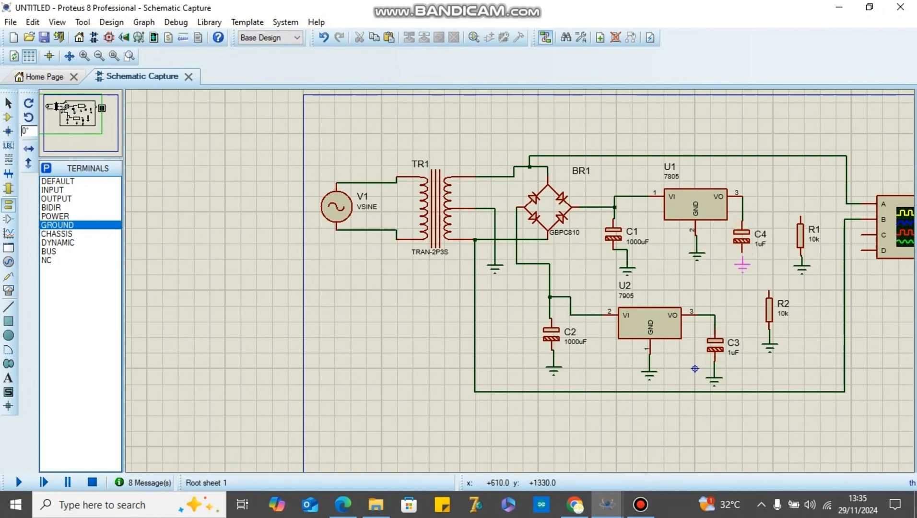
{"action": "left_click", "coordinate": [741, 263]}
{"action": "left_click", "coordinate": [735, 196]}
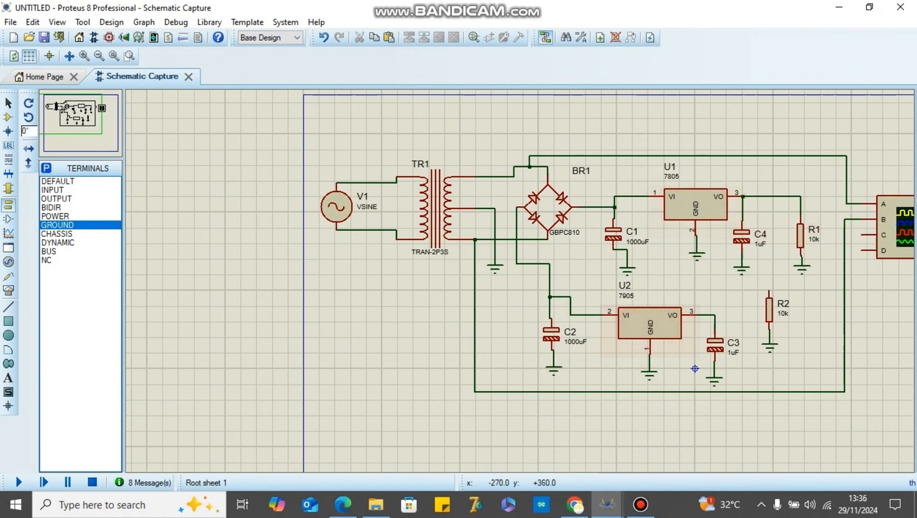
{"action": "left_click", "coordinate": [768, 290]}
Step: Set the capacitance of both output capacitors, C4 and C3, to 100uF
{"action": "left_click_drag", "start_coordinate": [744, 245], "coordinate": [742, 244]}
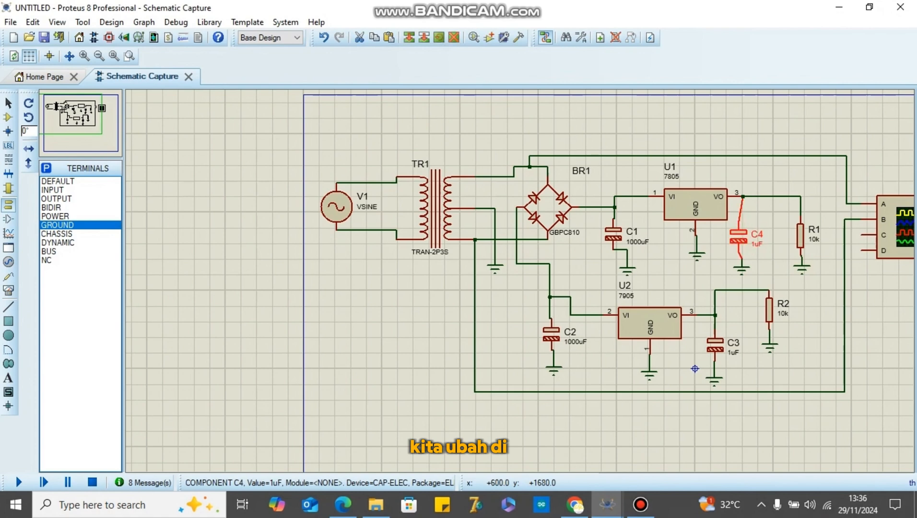
{"action": "key", "text": "ctrl+z"}
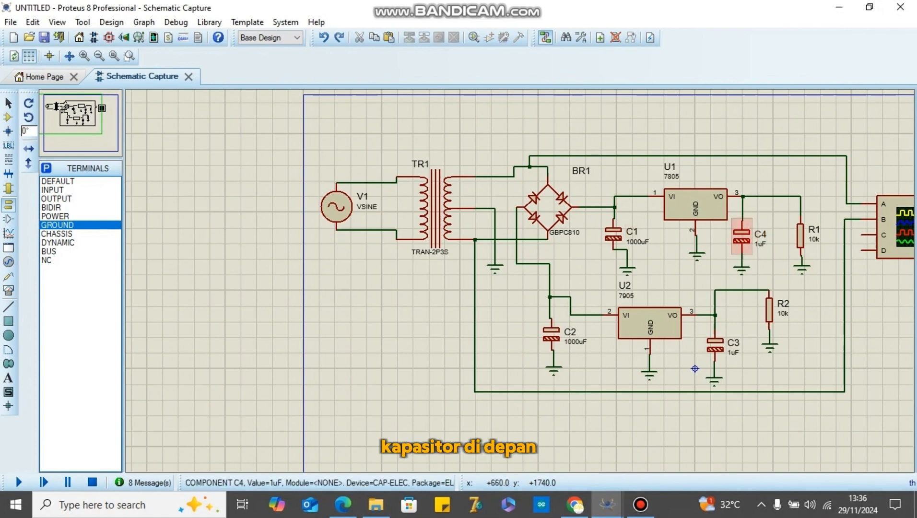
{"action": "double_click", "coordinate": [742, 236]}
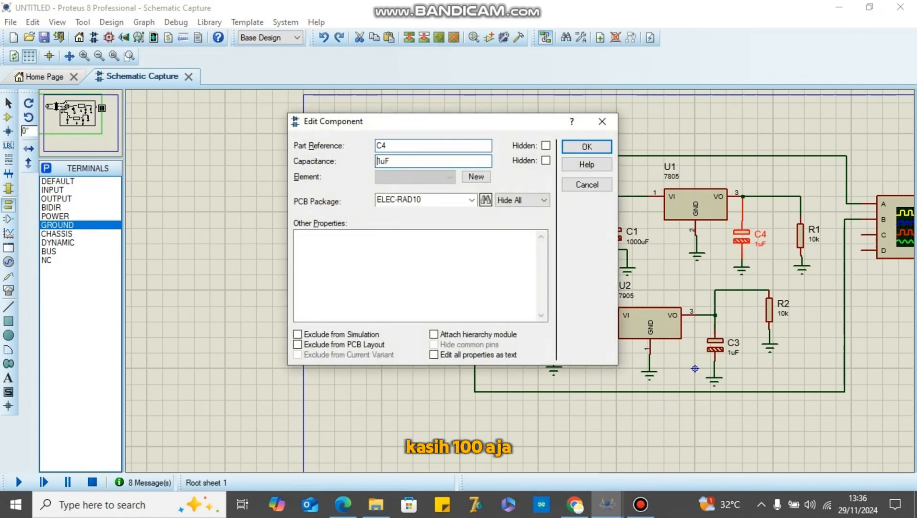
{"action": "type", "text": "00"}
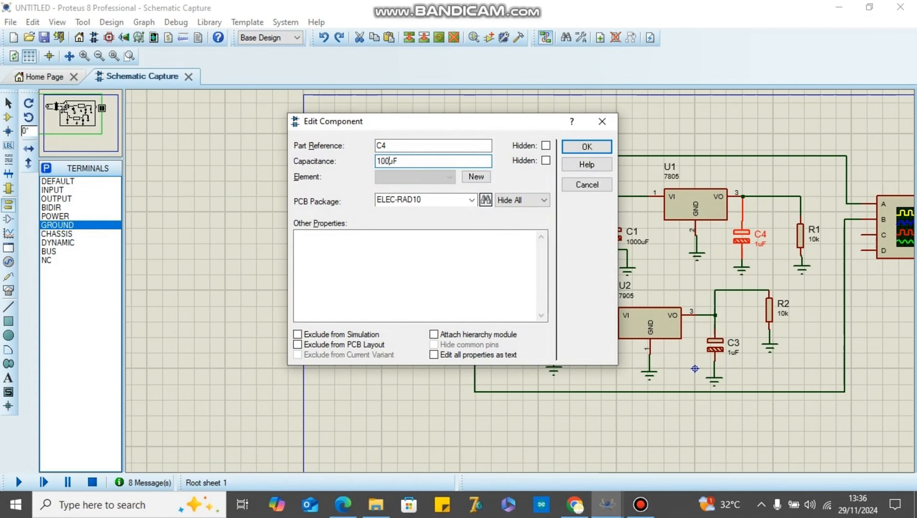
{"action": "key", "text": "Return"}
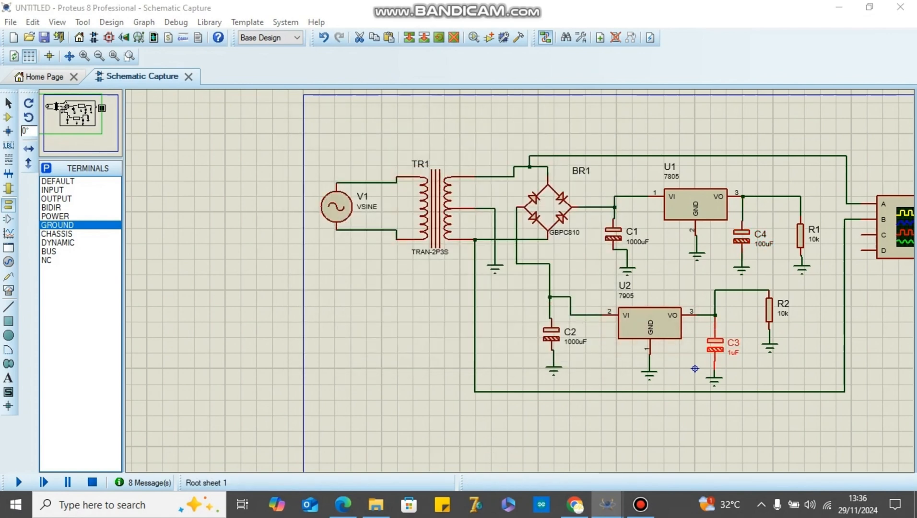
{"action": "double_click", "coordinate": [715, 345]}
{"action": "left_click", "coordinate": [382, 161]}
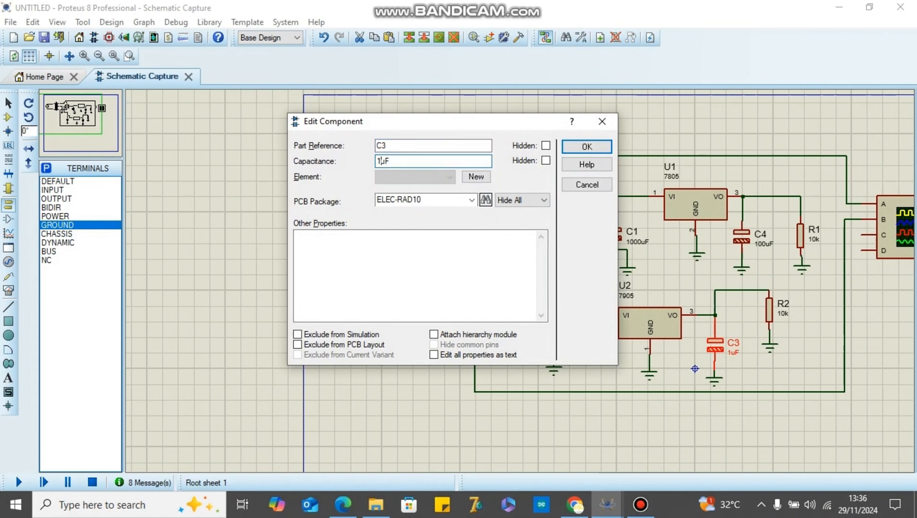
{"action": "key", "text": "Return"}
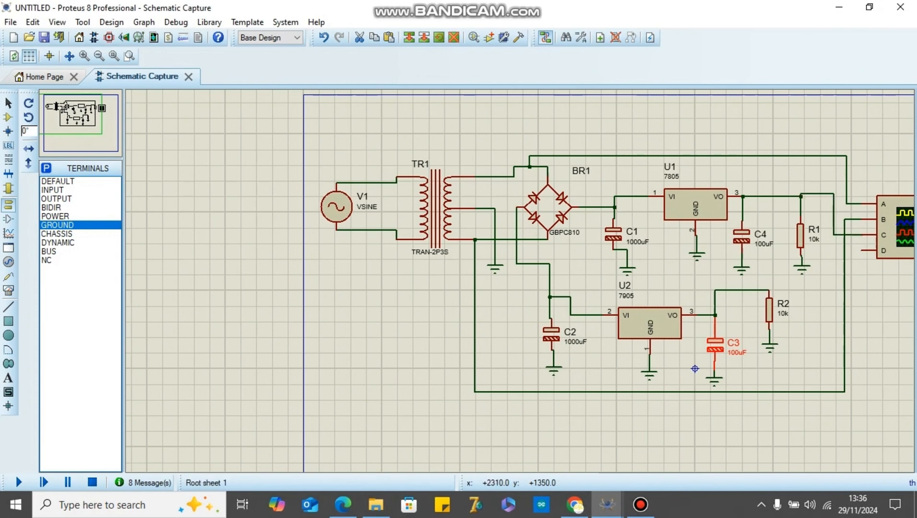
Step: Wire the upper end of R1 to oscilloscope channel C and the upper end of R2 to channel D
{"action": "left_click", "coordinate": [862, 250]}
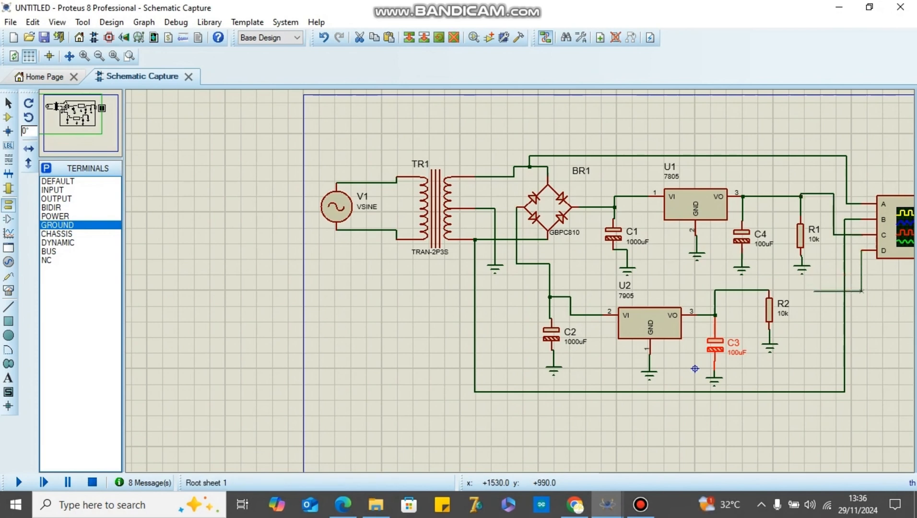
{"action": "left_click", "coordinate": [770, 291]}
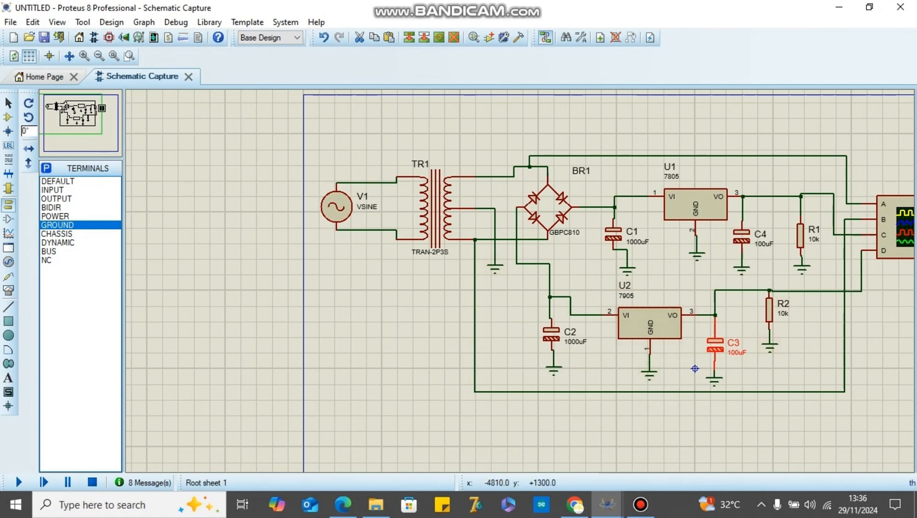
Step: Delete the wire from the transformer secondary to oscilloscope channel A and wire channel A to the 7805's input line instead
{"action": "key", "text": "Delete"}
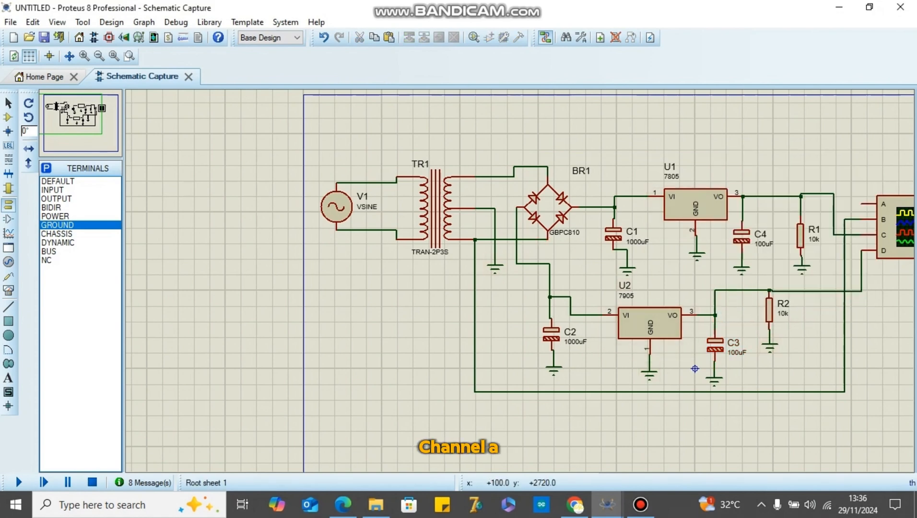
{"action": "left_click", "coordinate": [861, 204]}
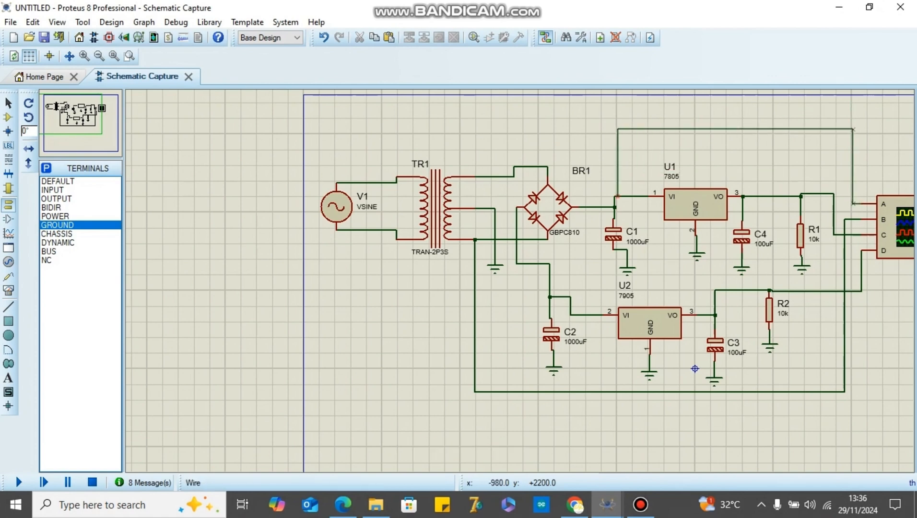
{"action": "left_click", "coordinate": [618, 196]}
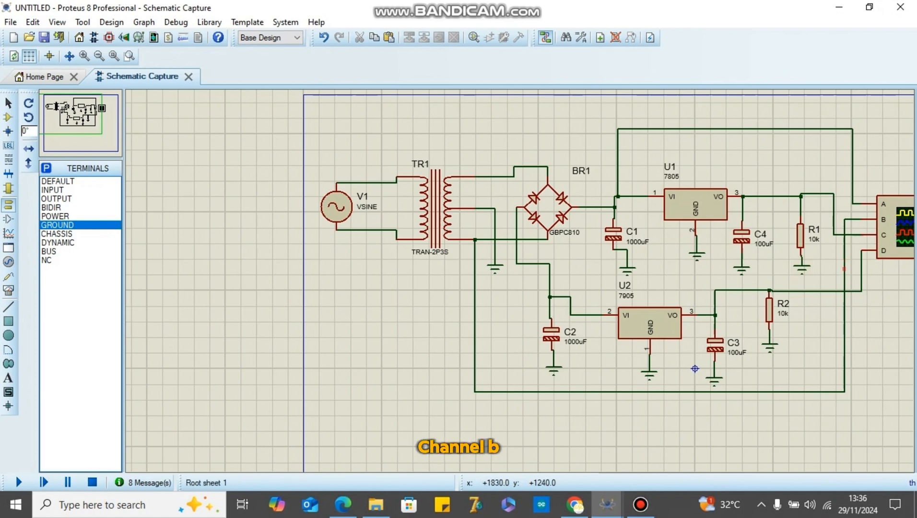
Step: Connect the 7905's input line to the channel B wire and delete that wire's section leading to the transformer
{"action": "left_click", "coordinate": [596, 315]}
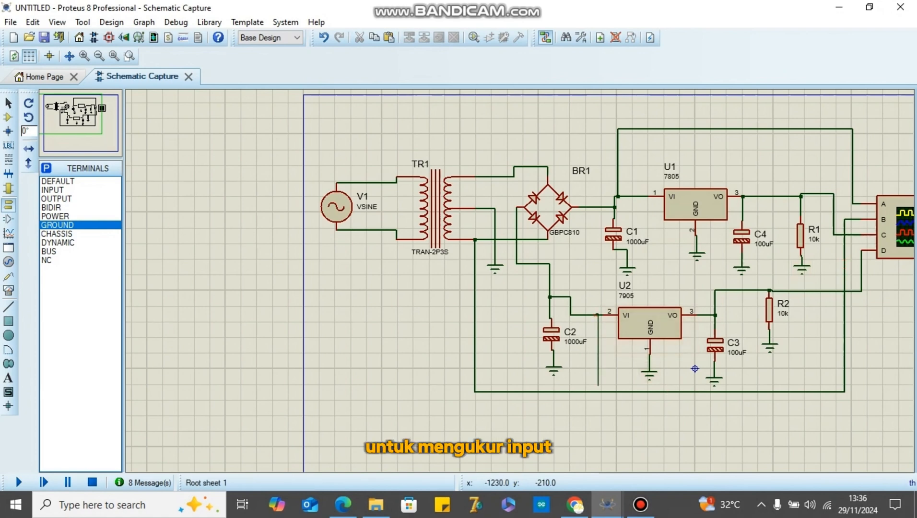
{"action": "left_click", "coordinate": [598, 392]}
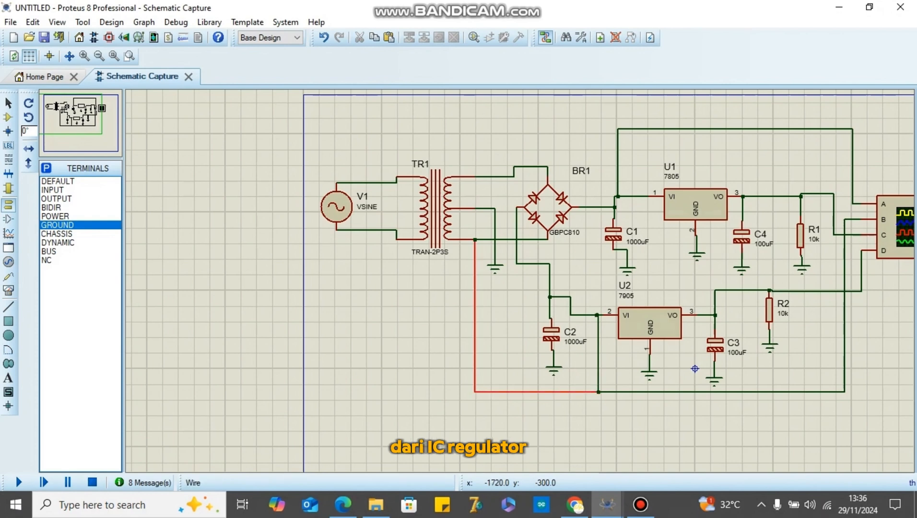
{"action": "key", "text": "Delete"}
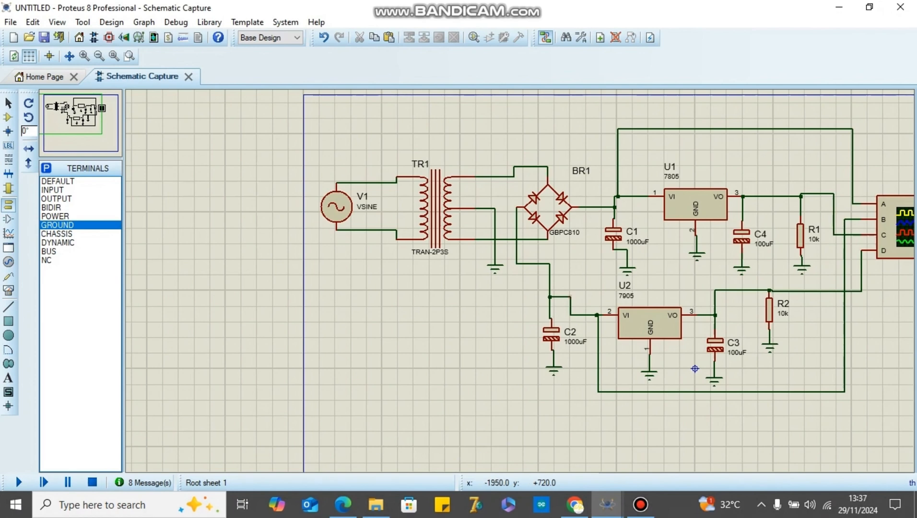
Step: Run the simulation and set oscilloscope channels C and D to 1 V per division
{"action": "left_click", "coordinate": [19, 482]}
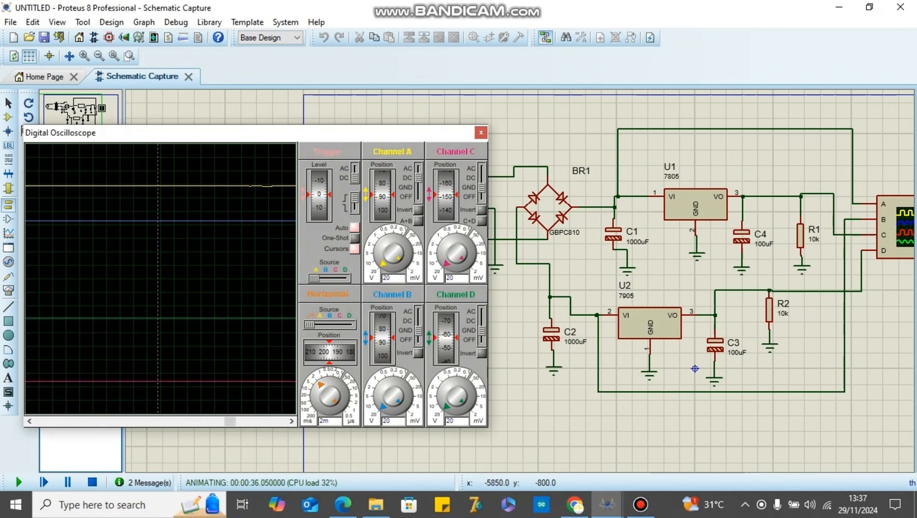
{"action": "left_click_drag", "start_coordinate": [441, 254], "coordinate": [447, 243]}
{"action": "left_click_drag", "start_coordinate": [441, 396], "coordinate": [443, 390]}
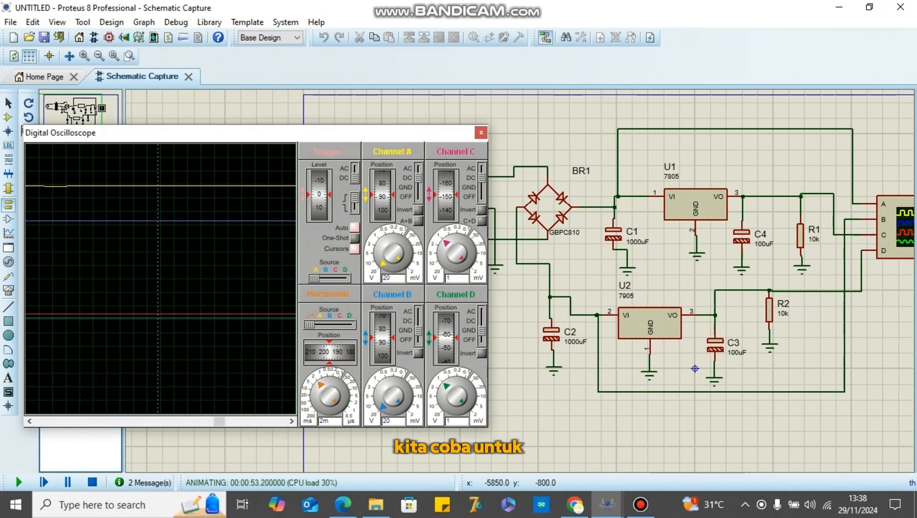
Step: Raise the channel C trace, lower channel B and set channels B and D to DC coupling, measuring all four voltages before stopping the simulation
{"action": "left_click_drag", "start_coordinate": [446, 202], "coordinate": [446, 33]}
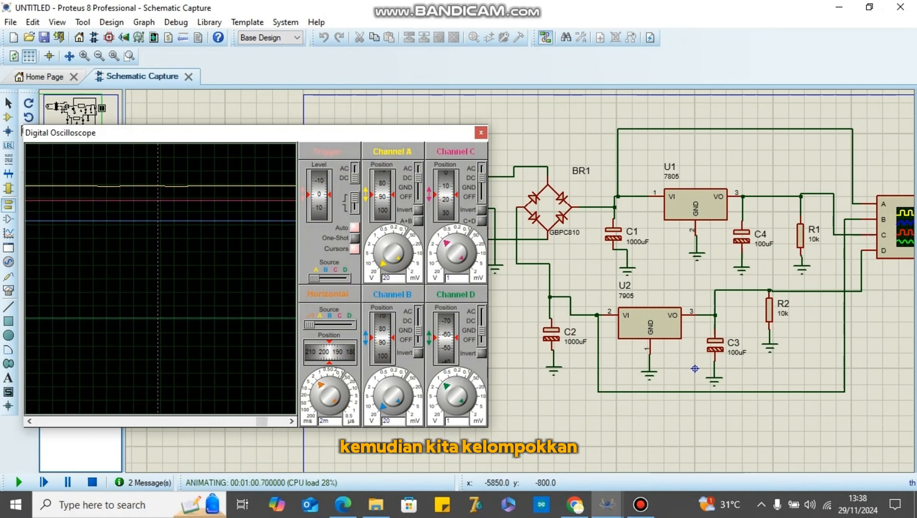
{"action": "left_click_drag", "start_coordinate": [382, 334], "coordinate": [382, 429]}
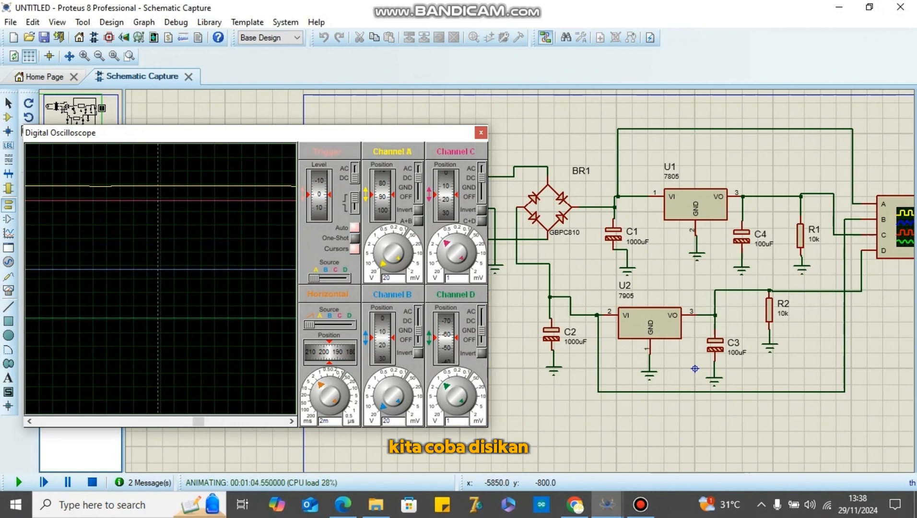
{"action": "left_click", "coordinate": [419, 321]}
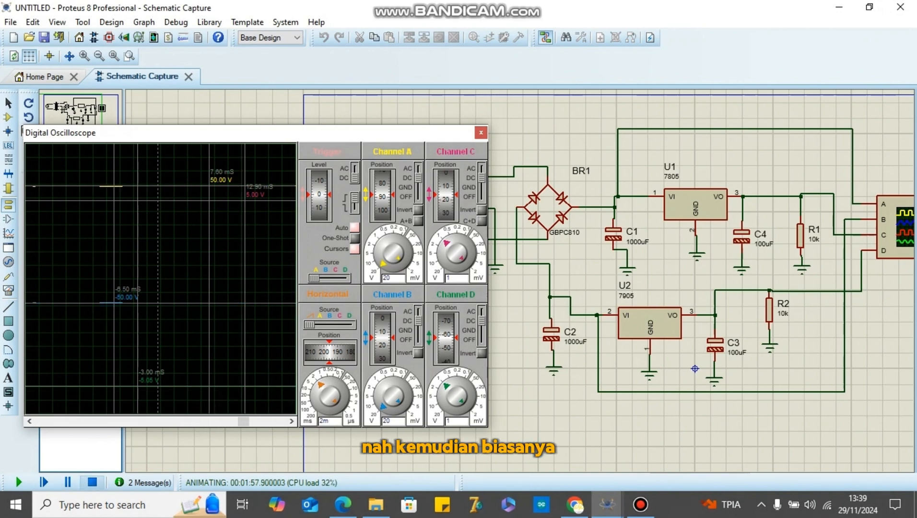
{"action": "left_click", "coordinate": [92, 483]}
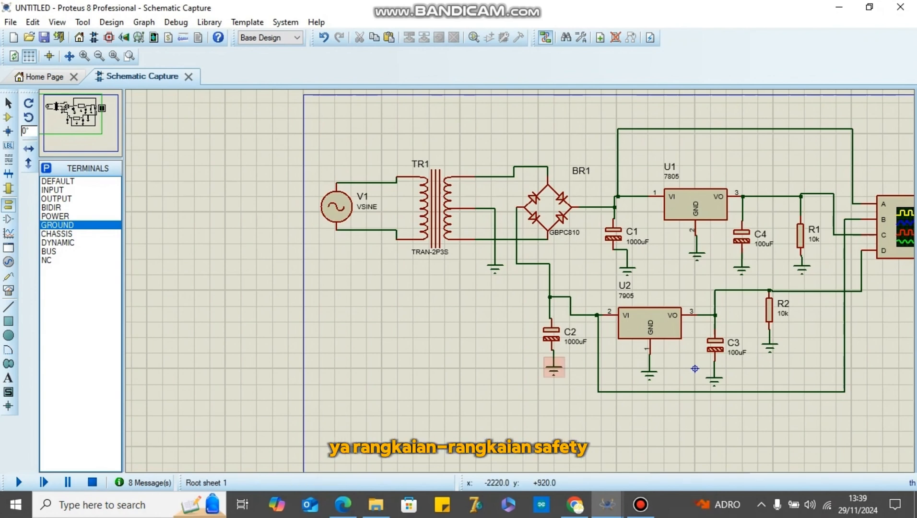
Step: Move the ground terminals under the 7805 and 7905 further down, lengthening the wires to both regulators' GND pins
{"action": "middle_click", "coordinate": [773, 315]}
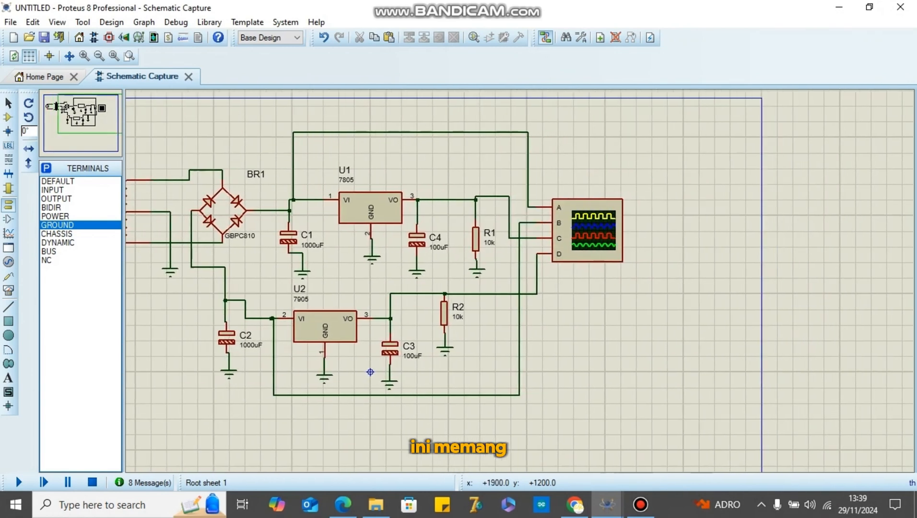
{"action": "left_click", "coordinate": [473, 284]}
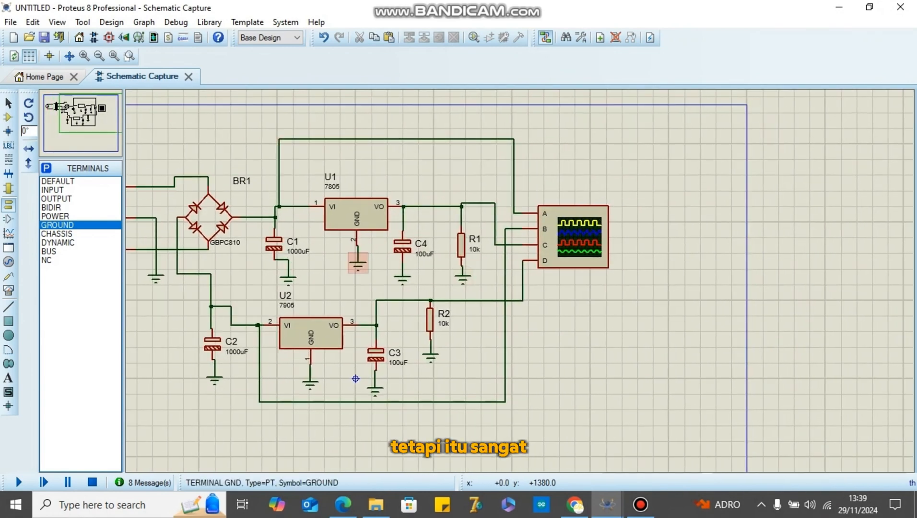
{"action": "left_click", "coordinate": [356, 269]}
{"action": "left_click_drag", "start_coordinate": [356, 269], "coordinate": [354, 286]}
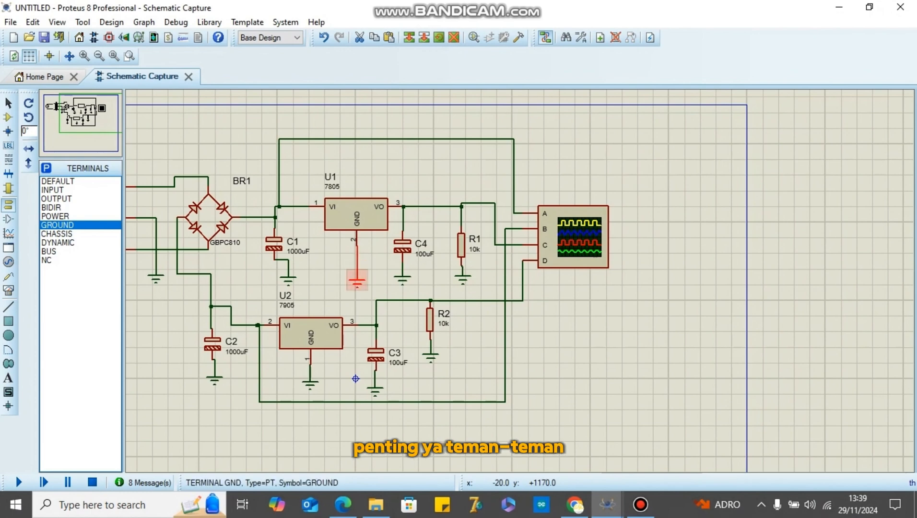
{"action": "left_click", "coordinate": [371, 262]}
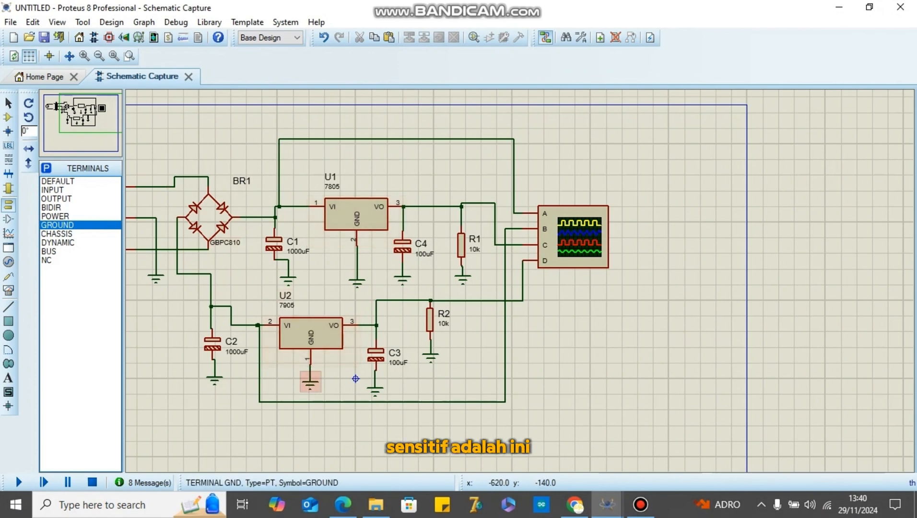
{"action": "left_click", "coordinate": [307, 390]}
{"action": "left_click_drag", "start_coordinate": [307, 389], "coordinate": [307, 397]}
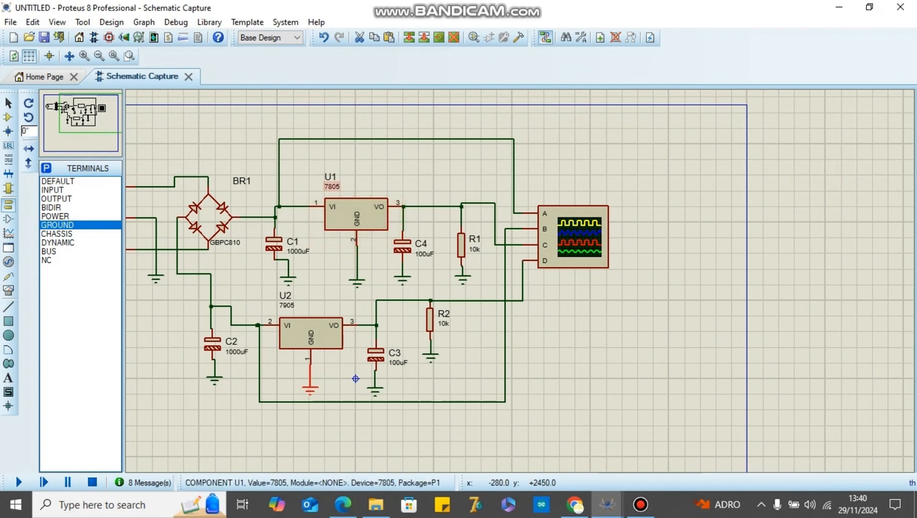
Step: Disconnect the ground terminals from the GND pins of the 7805 and 7905
{"action": "right_click", "coordinate": [358, 248]}
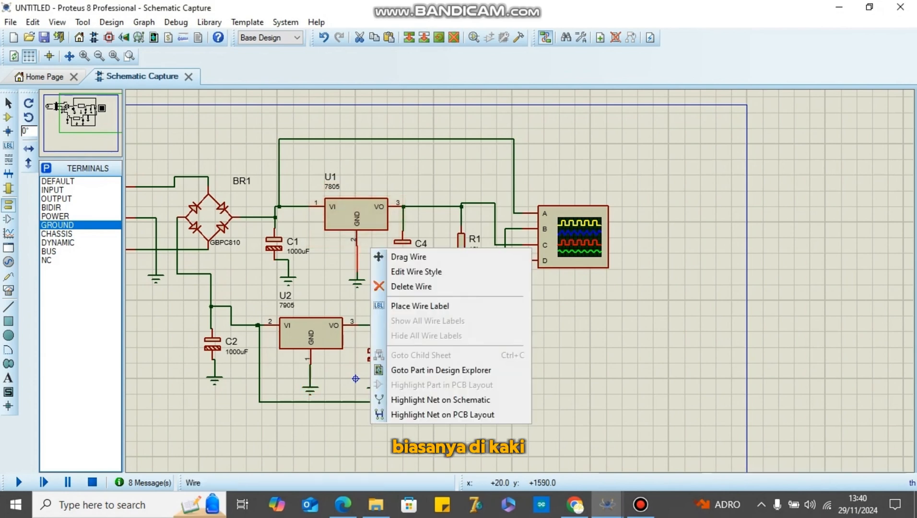
{"action": "right_click", "coordinate": [358, 252]}
{"action": "right_click", "coordinate": [310, 371]}
{"action": "right_click", "coordinate": [311, 372]}
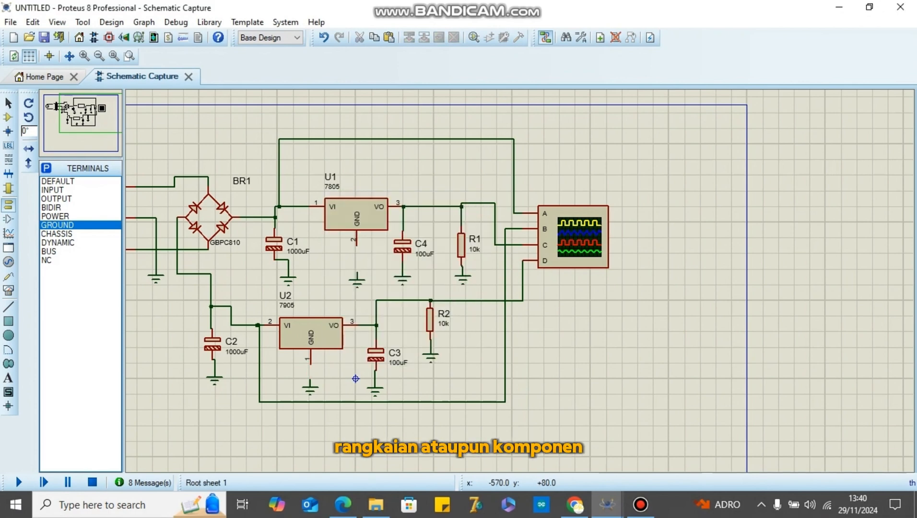
{"action": "right_click", "coordinate": [310, 388]}
{"action": "right_click", "coordinate": [310, 387]}
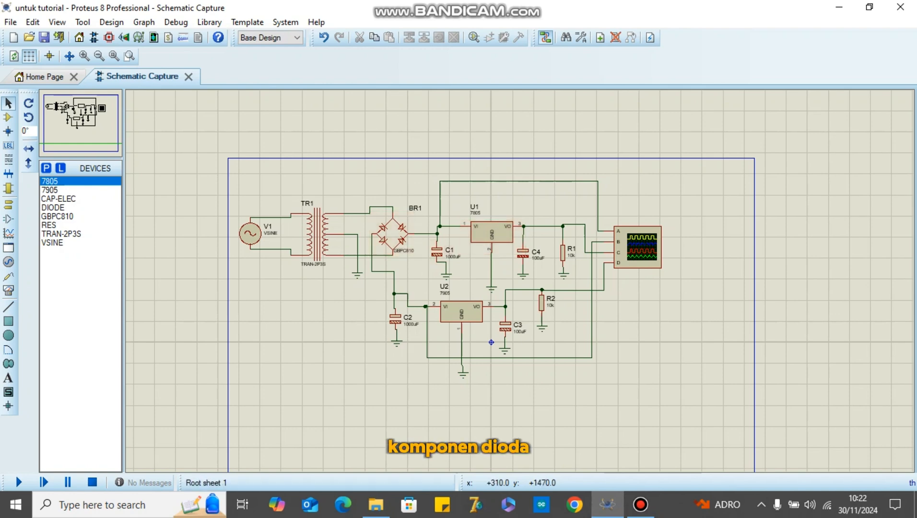
Step: Delete the wires joining the GND pins of U1 and U2 to the ground terminals below them
{"action": "right_click", "coordinate": [491, 265]}
{"action": "right_click", "coordinate": [491, 265]}
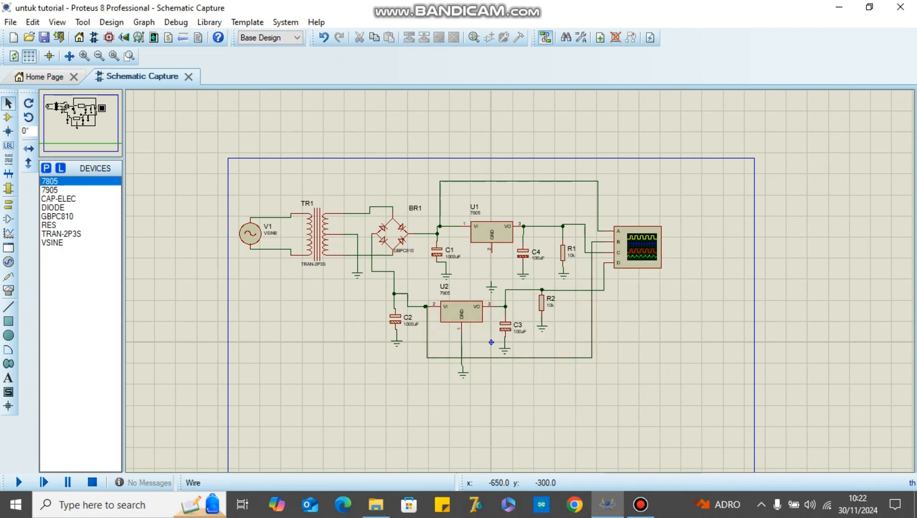
{"action": "right_click", "coordinate": [461, 344]}
{"action": "left_click", "coordinate": [509, 200]}
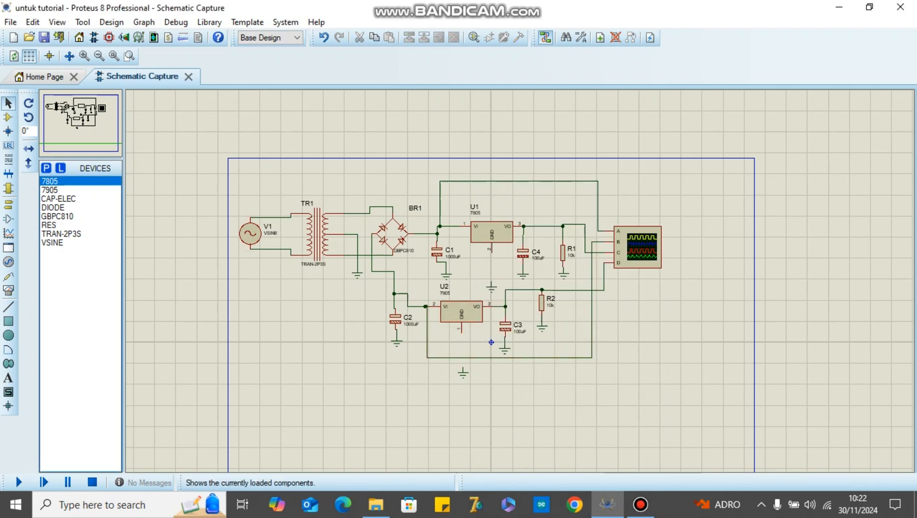
Step: Place a diode rotated to -90° between the 7805's GND pin and its ground terminal, pointing down
{"action": "left_click", "coordinate": [53, 208]}
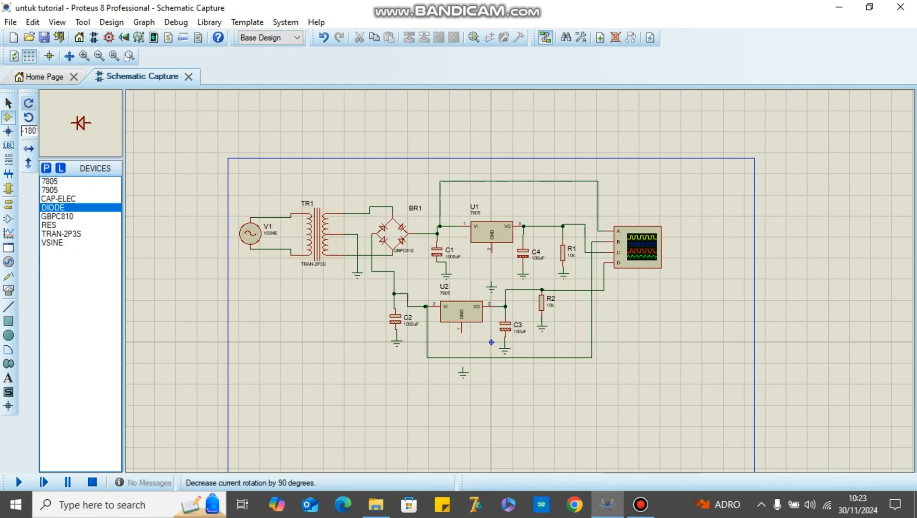
{"action": "left_click", "coordinate": [28, 103]}
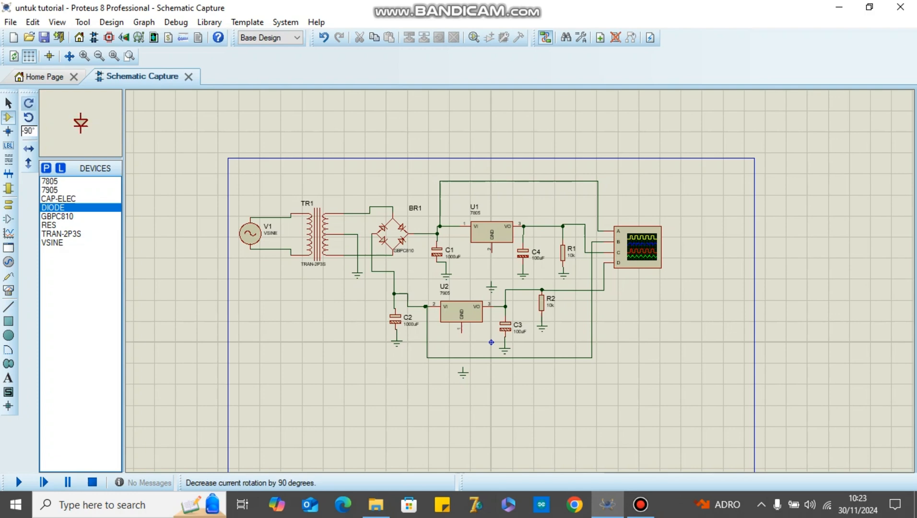
{"action": "left_click", "coordinate": [499, 268]}
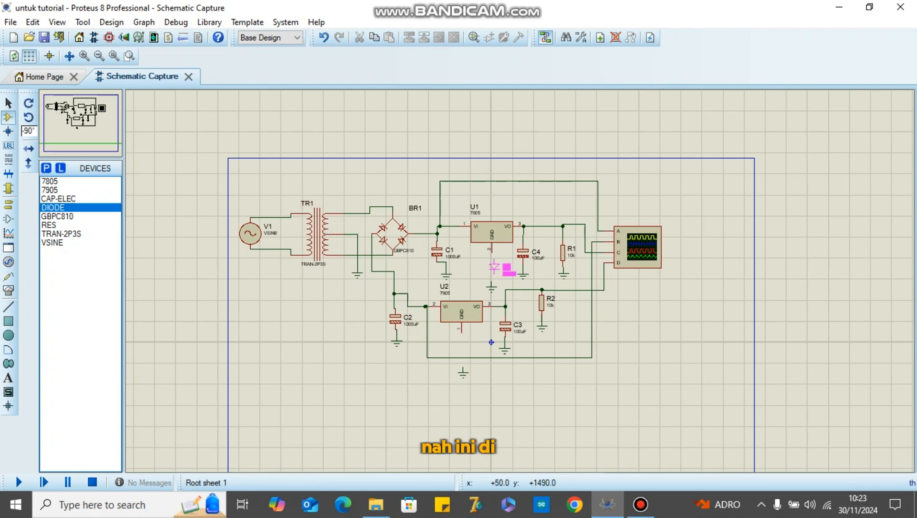
{"action": "left_click", "coordinate": [492, 267]}
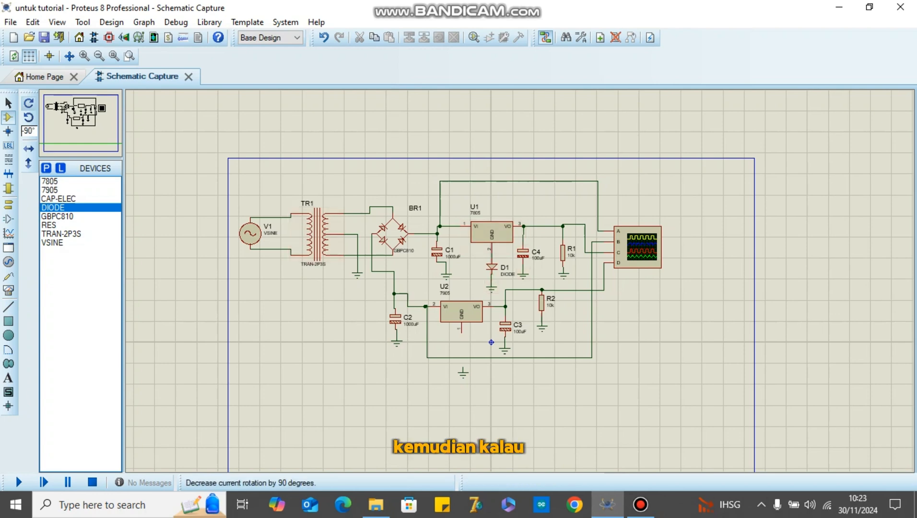
Step: Place a diode rotated to -270° between the 7905's GND pin and its ground terminal, pointing up
{"action": "left_click", "coordinate": [28, 103]}
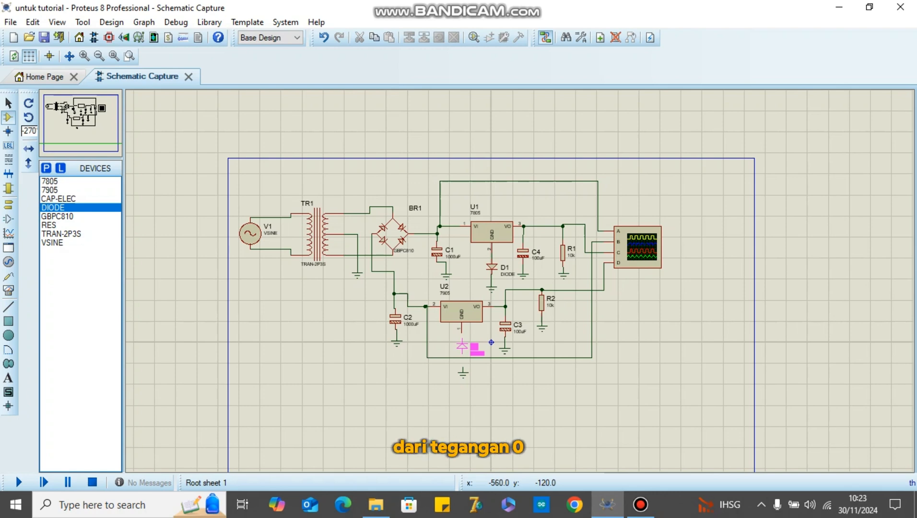
{"action": "left_click", "coordinate": [462, 346]}
{"action": "left_click", "coordinate": [463, 373]}
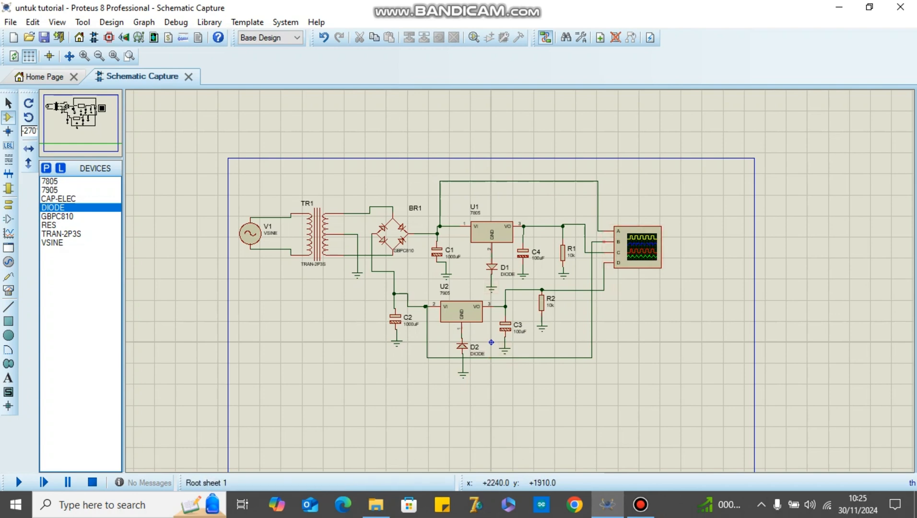
Step: Delete the oscilloscope and the wires connecting R1 and R2 to the regulator outputs
{"action": "left_click", "coordinate": [631, 254]}
{"action": "key", "text": "Delete"}
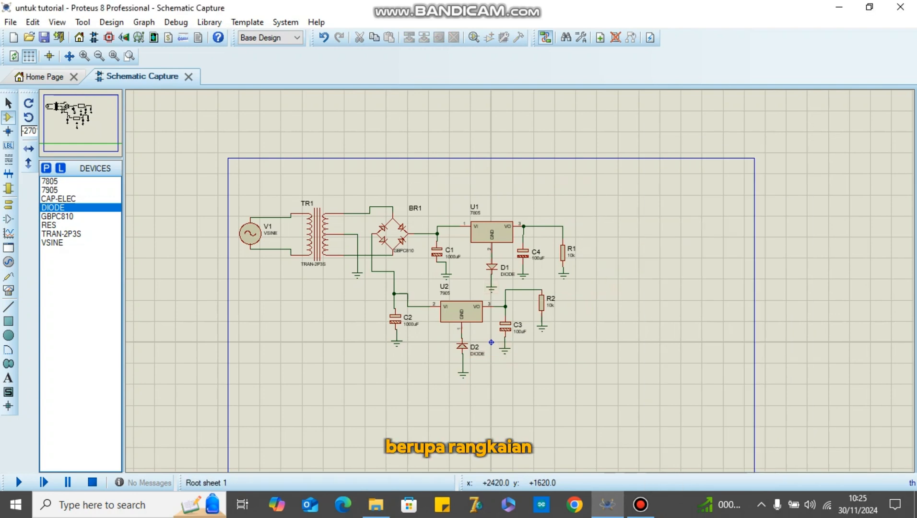
{"action": "right_click", "coordinate": [562, 232]}
{"action": "right_click", "coordinate": [562, 232]}
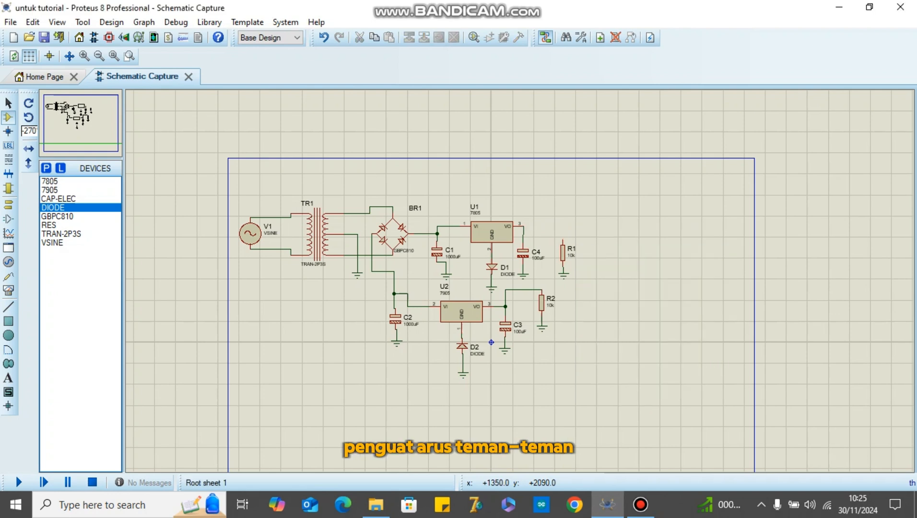
{"action": "right_click", "coordinate": [543, 287]}
{"action": "right_click", "coordinate": [544, 286]}
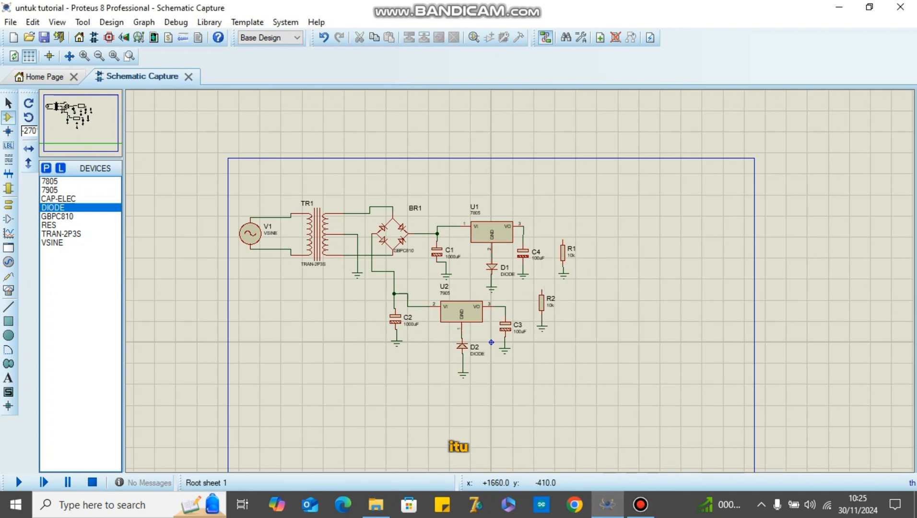
Step: Move R1 and R2 with their ground terminals toward the sheet's right edge and align them one above the other
{"action": "left_click_drag", "start_coordinate": [595, 357], "coordinate": [556, 197]}
{"action": "left_click_drag", "start_coordinate": [565, 252], "coordinate": [661, 239]}
{"action": "left_click", "coordinate": [638, 267]}
{"action": "left_click_drag", "start_coordinate": [589, 363], "coordinate": [673, 306]}
{"action": "left_click_drag", "start_coordinate": [673, 343], "coordinate": [668, 342]}
{"action": "left_click", "coordinate": [701, 281]}
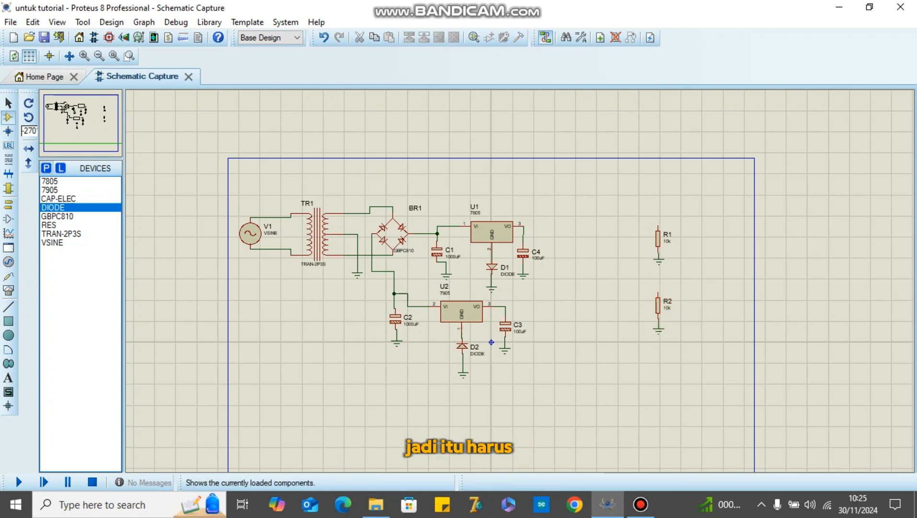
Step: Search the device library for 3055 and 2955, adding the 2N3055, MJ2955 and TIP2955 transistors to the device list
{"action": "left_click", "coordinate": [46, 168]}
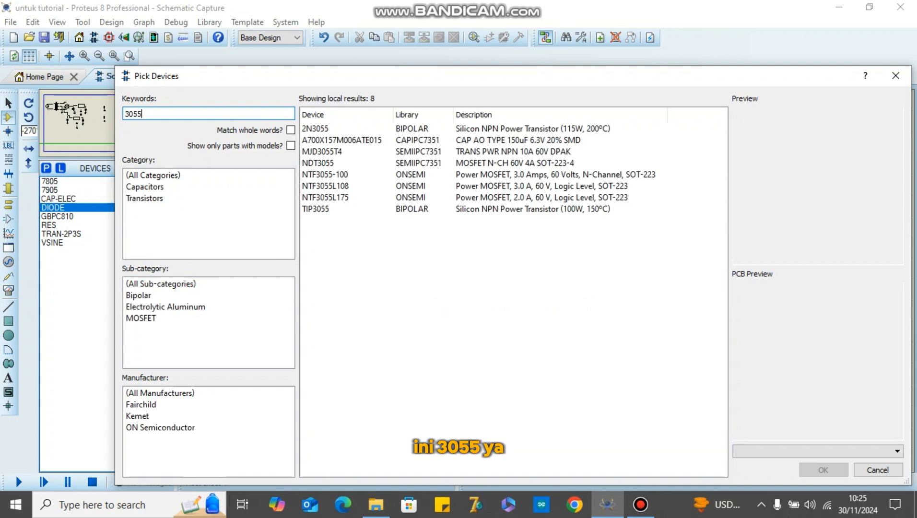
{"action": "double_click", "coordinate": [504, 129]}
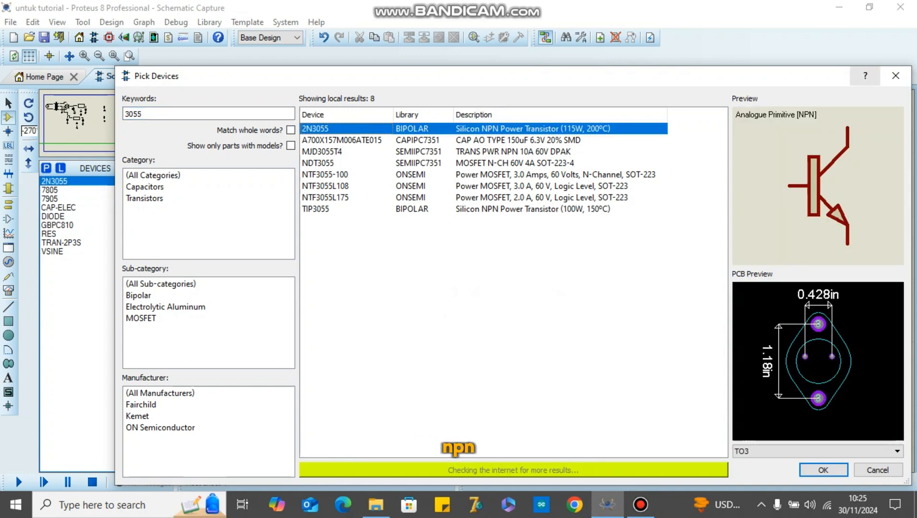
{"action": "left_click", "coordinate": [143, 114]}
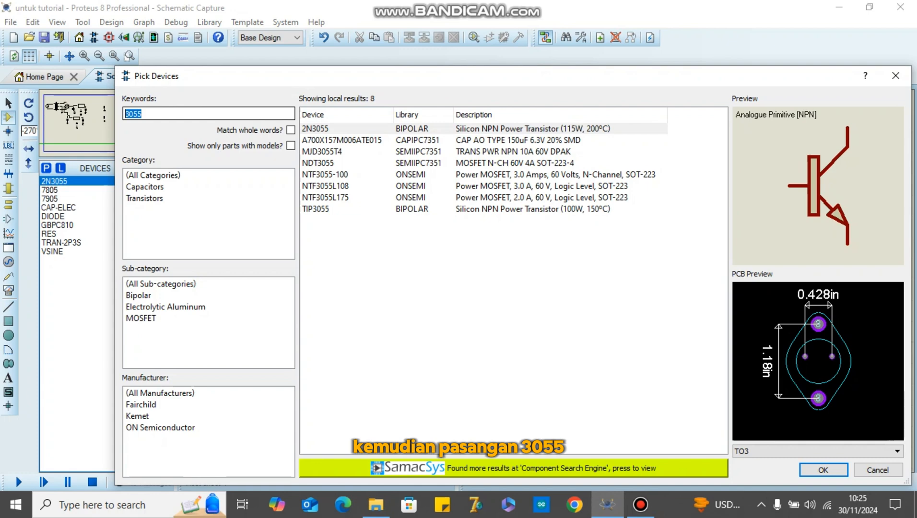
{"action": "type", "text": "2"}
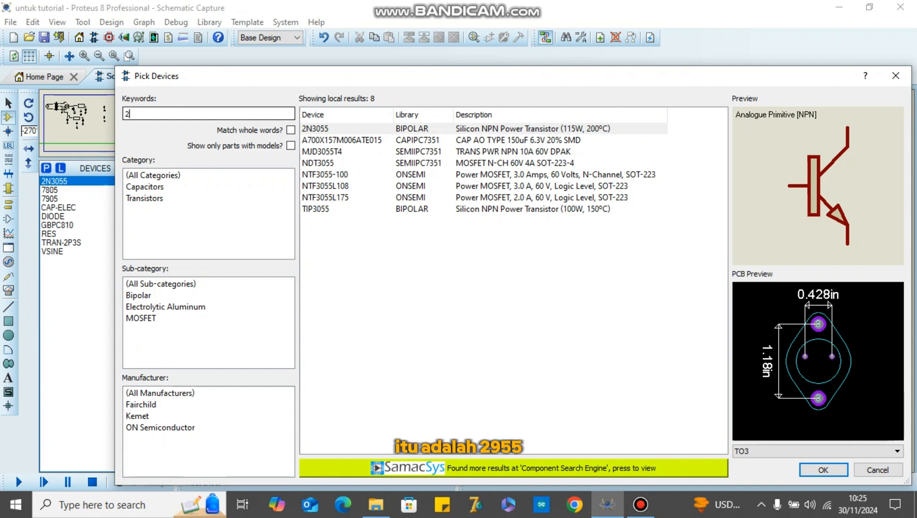
{"action": "type", "text": "955"}
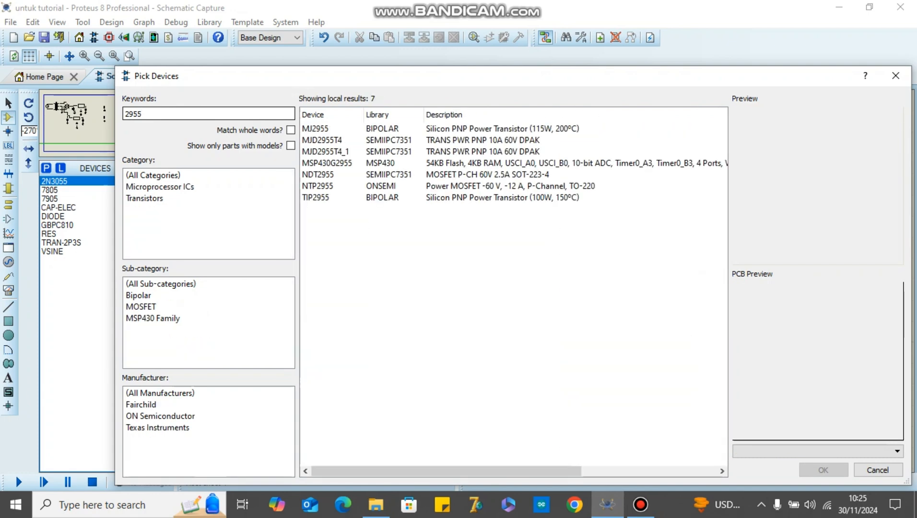
{"action": "double_click", "coordinate": [315, 128]}
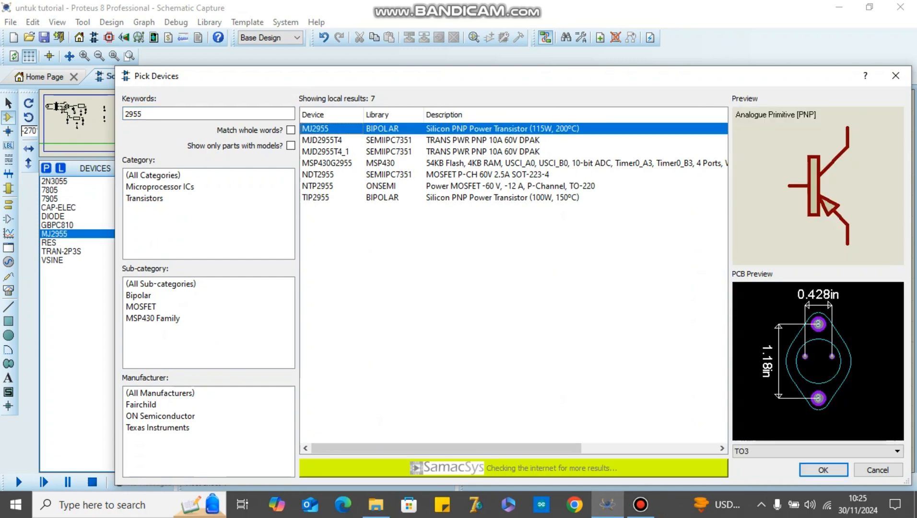
{"action": "double_click", "coordinate": [315, 198]}
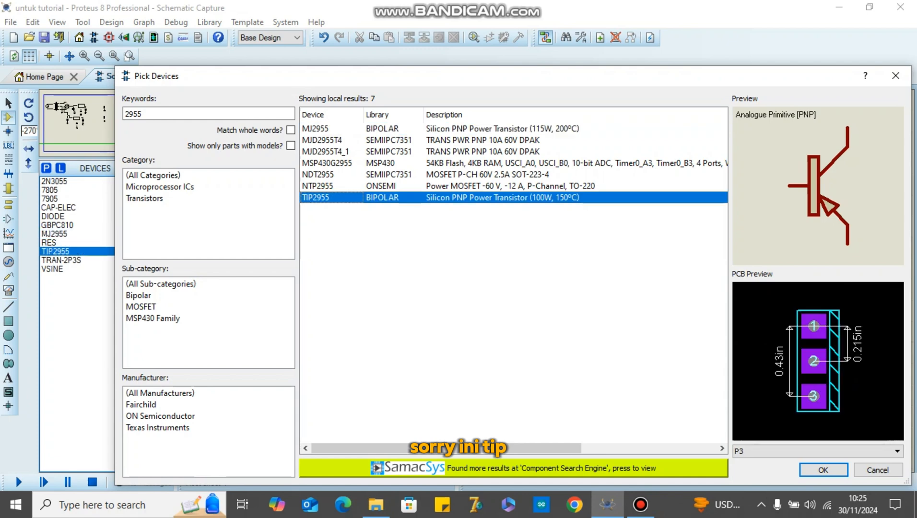
Step: Add the TIP3055 NPN transistor to the device list and set its placement rotation to 0°
{"action": "double_click", "coordinate": [134, 114]}
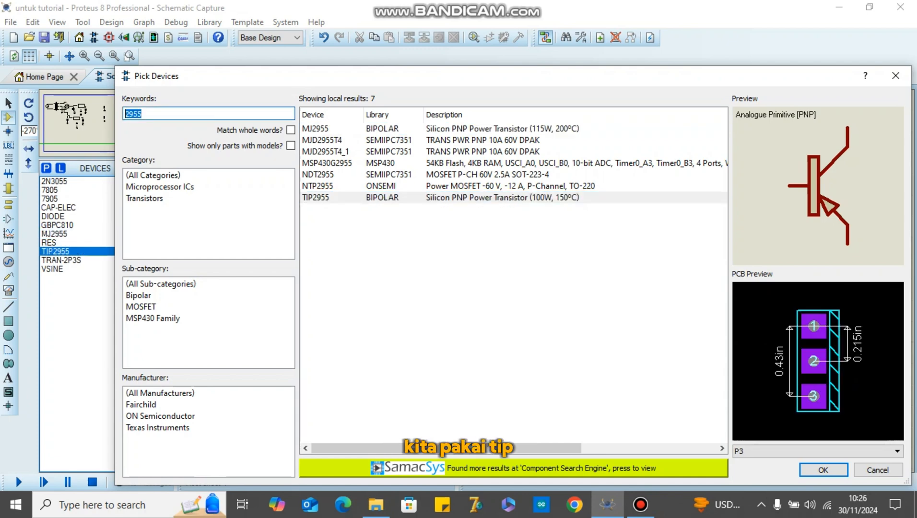
{"action": "type", "text": "tip"}
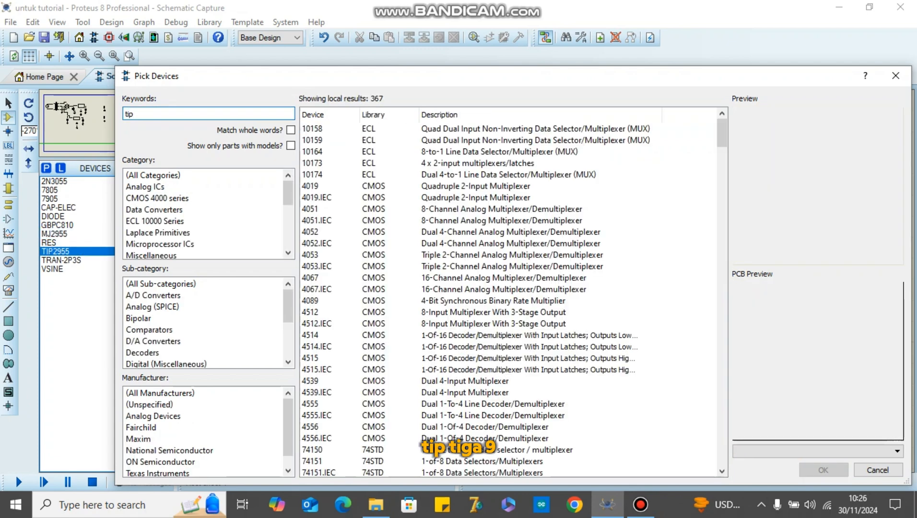
{"action": "type", "text": "3955"}
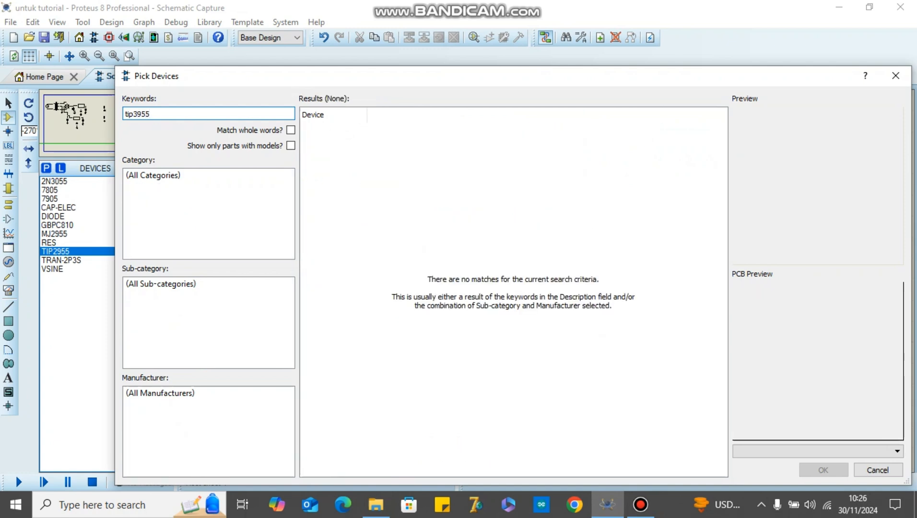
{"action": "key", "text": "BackSpace"}
{"action": "key", "text": "BackSpace"}
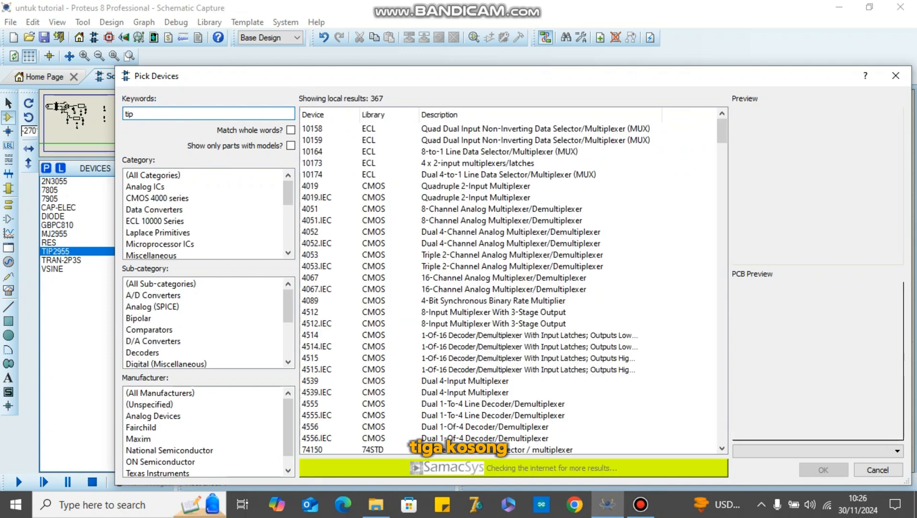
{"action": "type", "text": "0"}
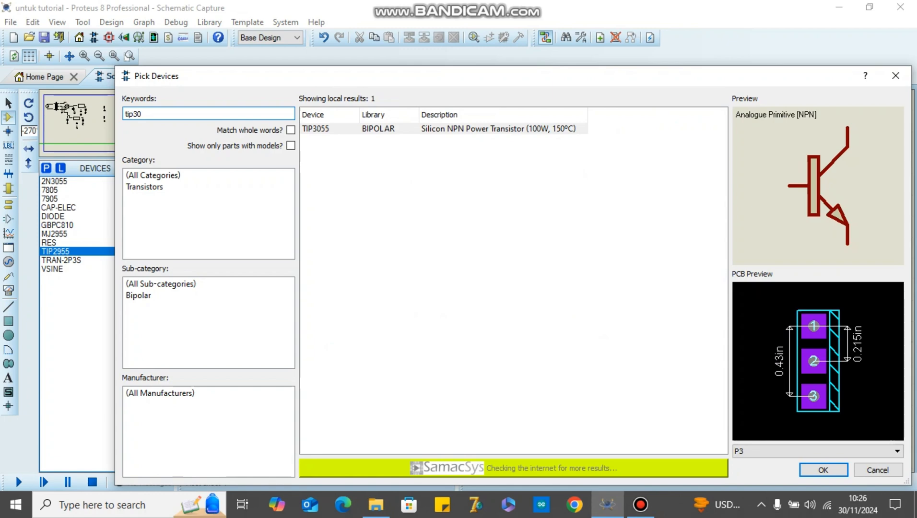
{"action": "double_click", "coordinate": [389, 128]}
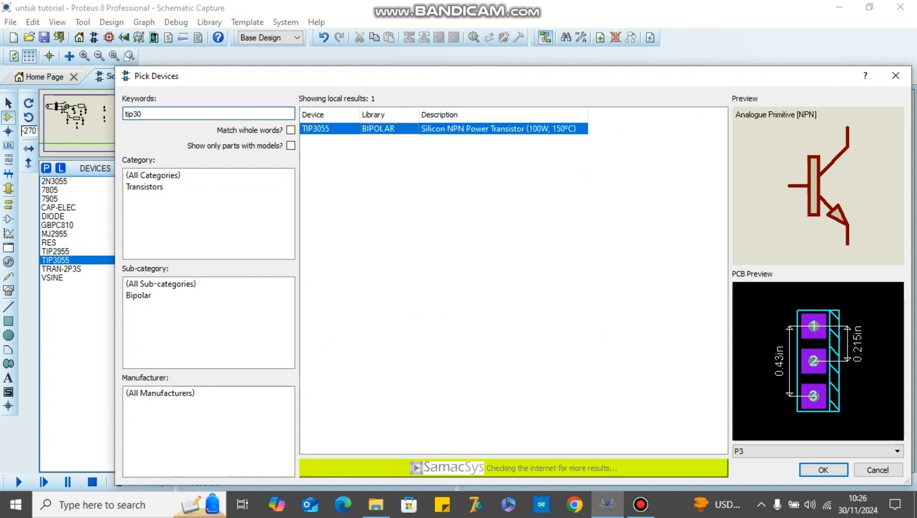
{"action": "left_click", "coordinate": [895, 75]}
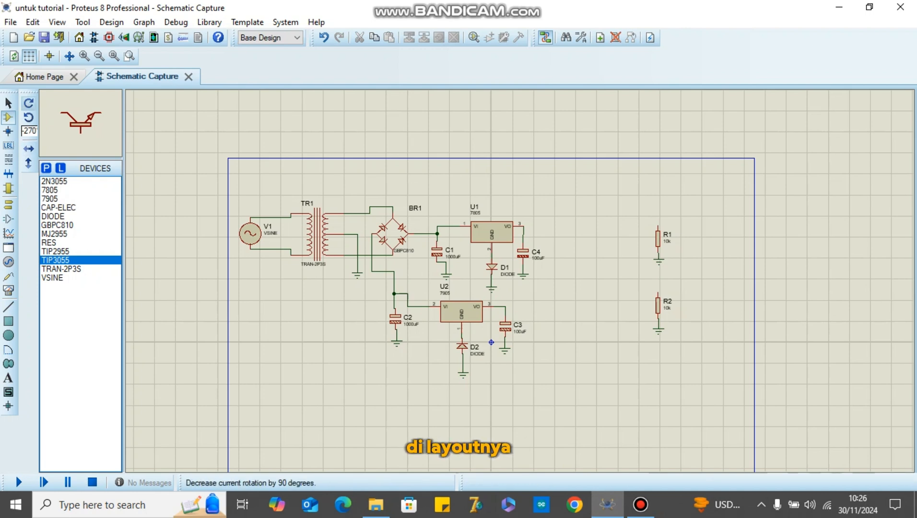
{"action": "left_click", "coordinate": [28, 117]}
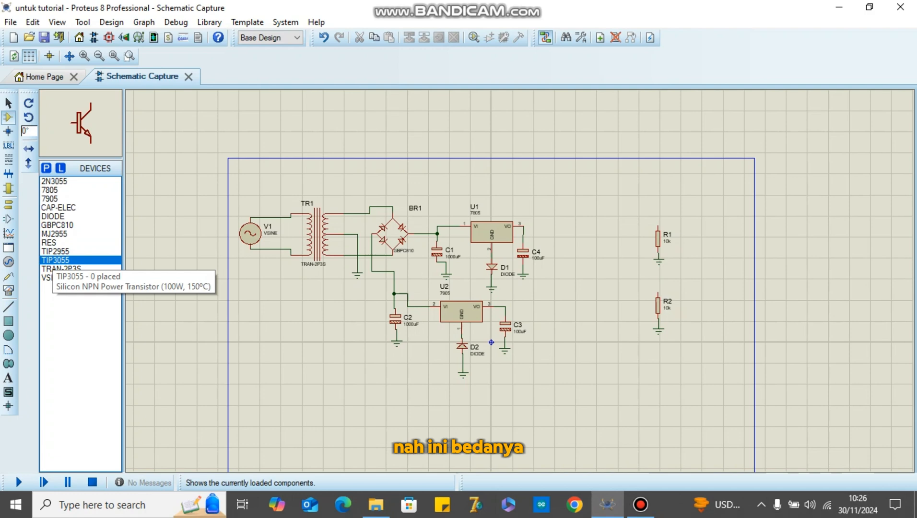
Step: Place a TIP3055 transistor between C4 and R1 and a TIP2955 transistor between C3 and R2
{"action": "left_click", "coordinate": [54, 252]}
{"action": "left_click", "coordinate": [56, 260]}
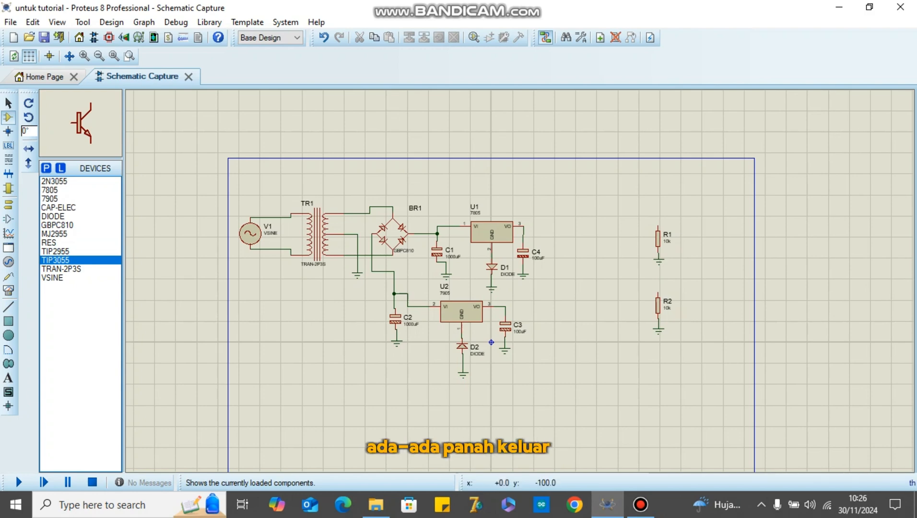
{"action": "left_click", "coordinate": [55, 251]}
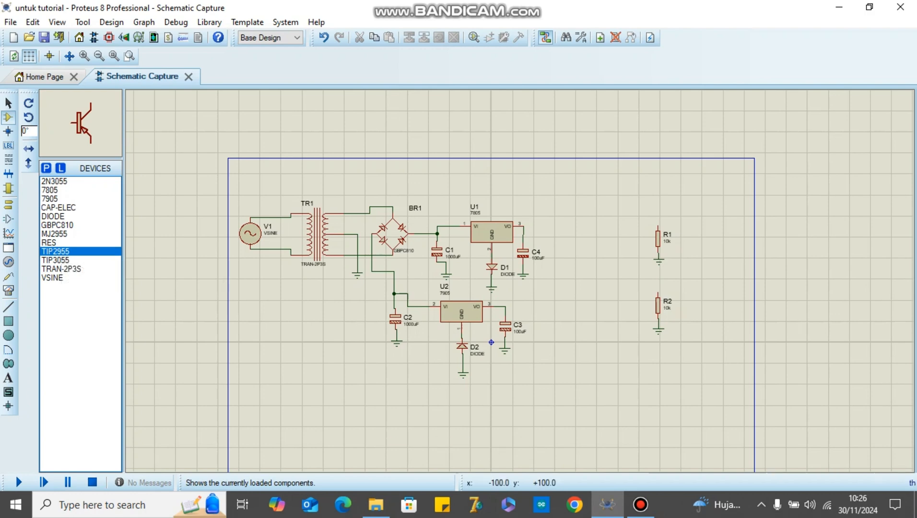
{"action": "left_click", "coordinate": [55, 260]}
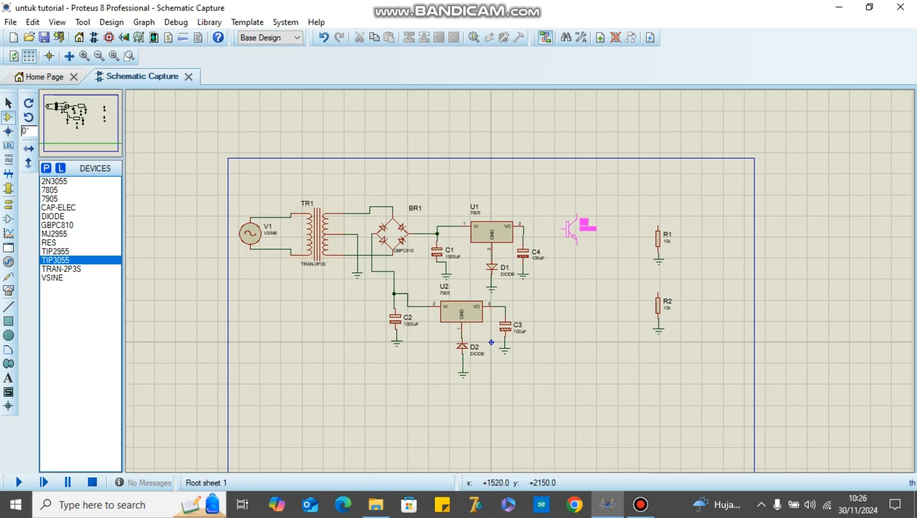
{"action": "left_click", "coordinate": [570, 229]}
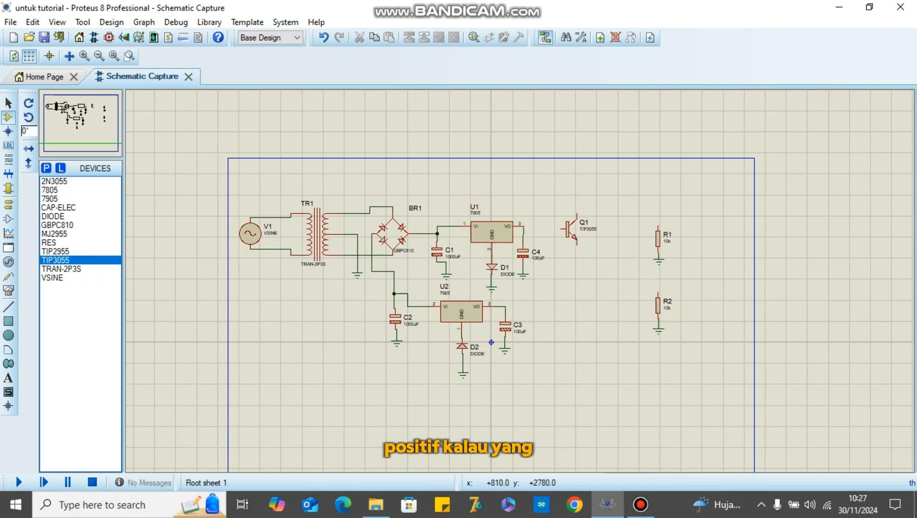
{"action": "left_click", "coordinate": [53, 251]}
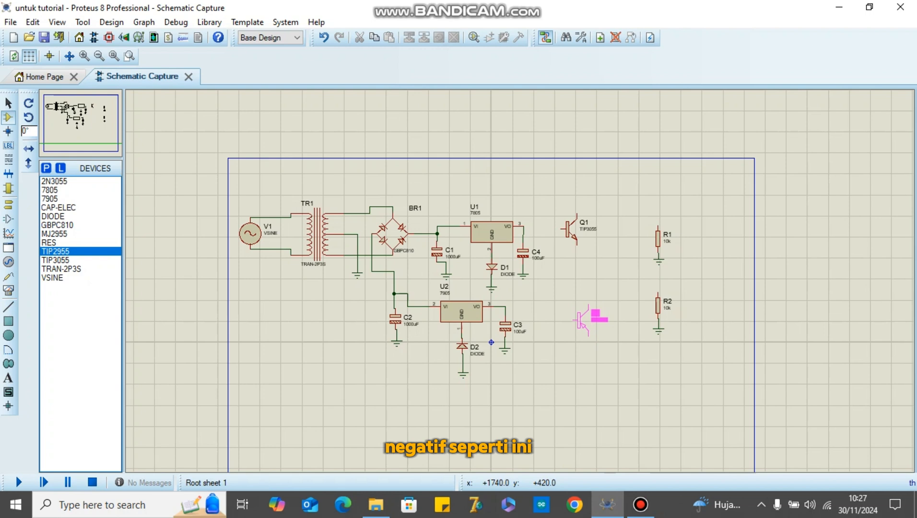
{"action": "left_click", "coordinate": [582, 320]}
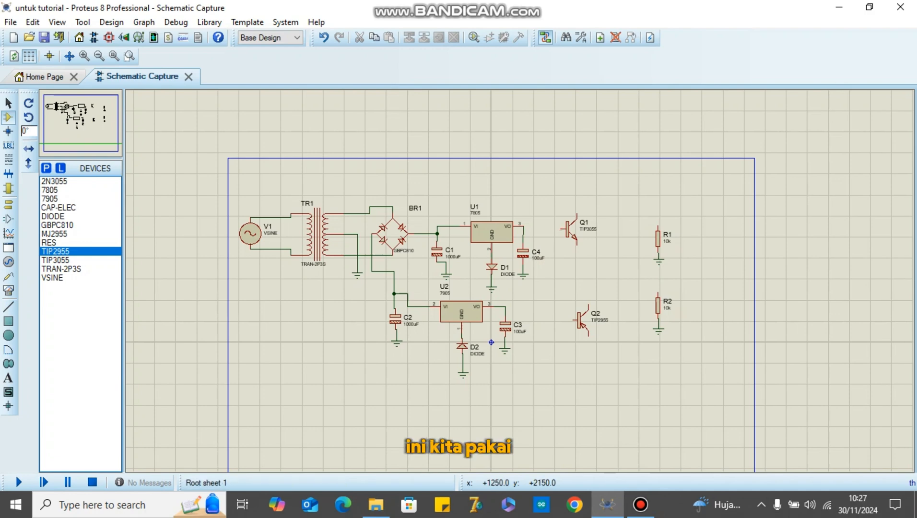
Step: Wire Q1's base to the U1 7805 output and its collector over the regulator to the U1 input
{"action": "left_click", "coordinate": [561, 228]}
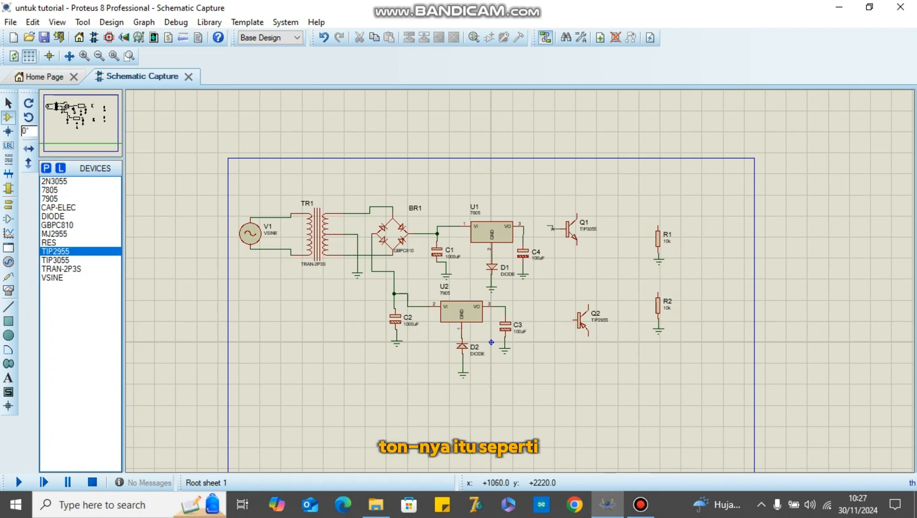
{"action": "left_click", "coordinate": [519, 226]}
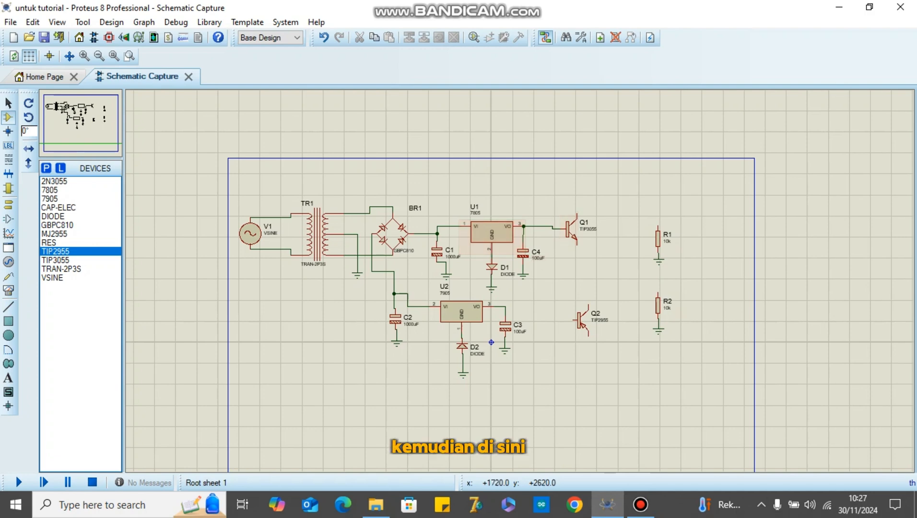
{"action": "left_click", "coordinate": [577, 213]}
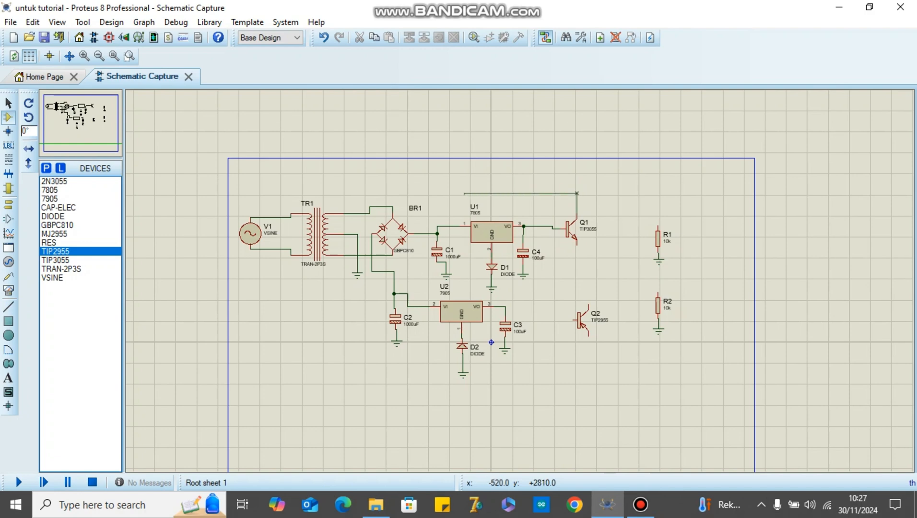
{"action": "left_click", "coordinate": [453, 226]}
{"action": "key", "text": "ctrl+z"}
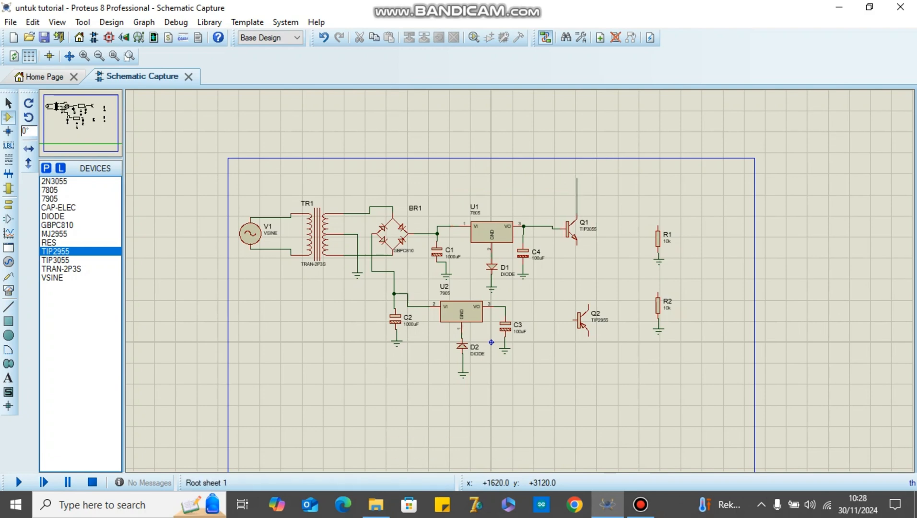
{"action": "left_click", "coordinate": [454, 226]}
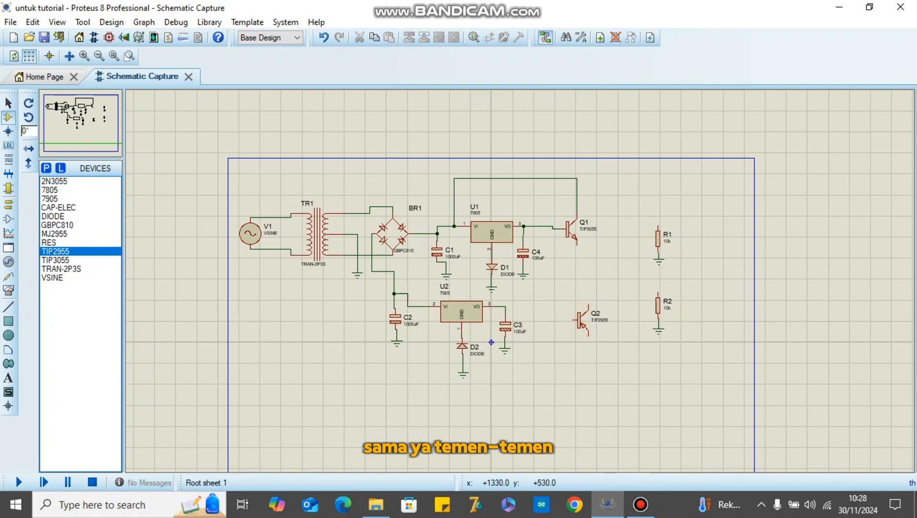
Step: Wire Q2's base to the U2 7905 output and its emitter beneath the regulator to the U2 input
{"action": "left_click", "coordinate": [568, 318]}
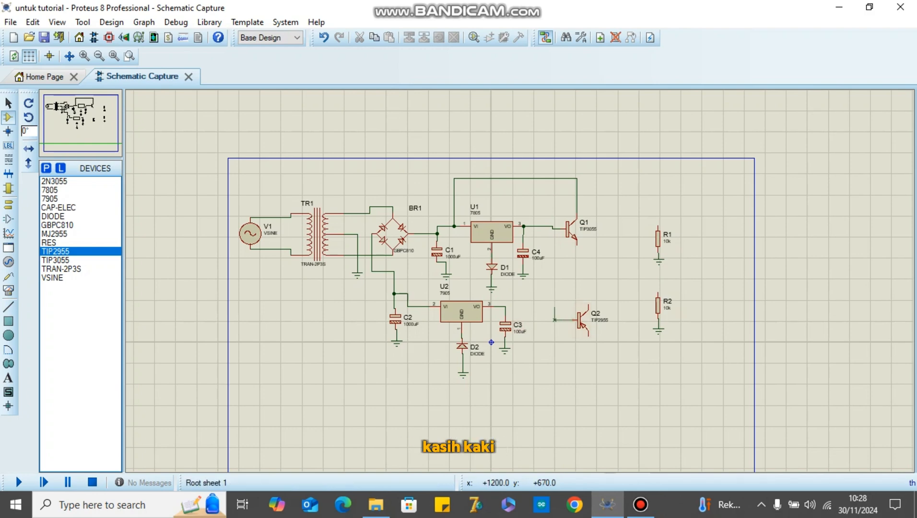
{"action": "left_click", "coordinate": [506, 306]}
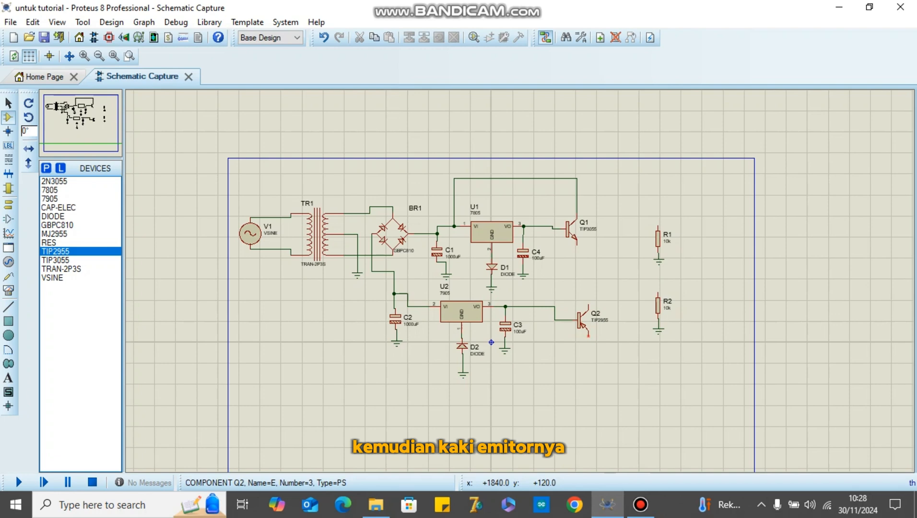
{"action": "left_click", "coordinate": [589, 336]}
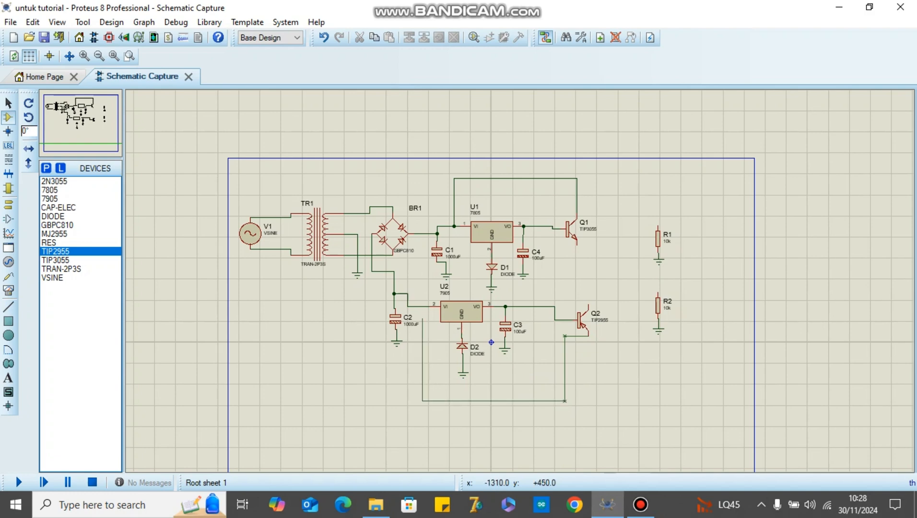
{"action": "left_click", "coordinate": [425, 306]}
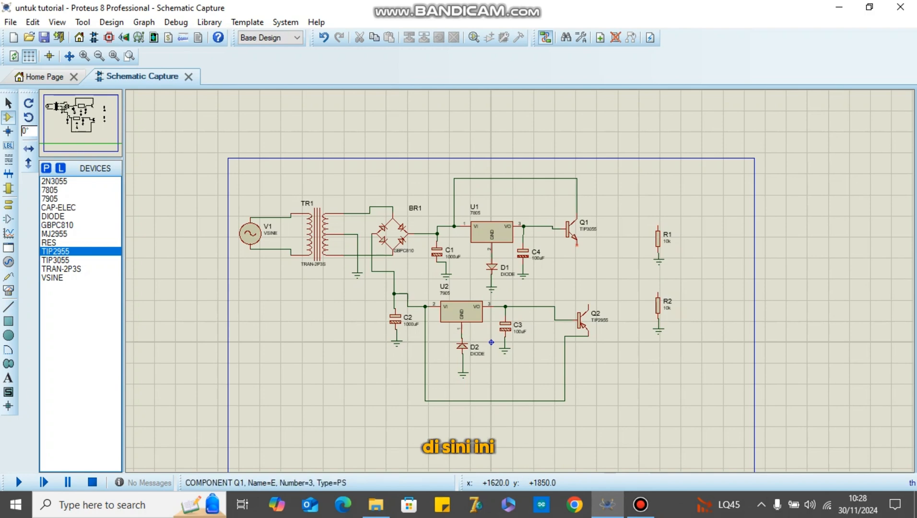
Step: Wire Q1's emitter to the upper end of R1 and Q2's collector to the upper end of R2
{"action": "left_click", "coordinate": [577, 244]}
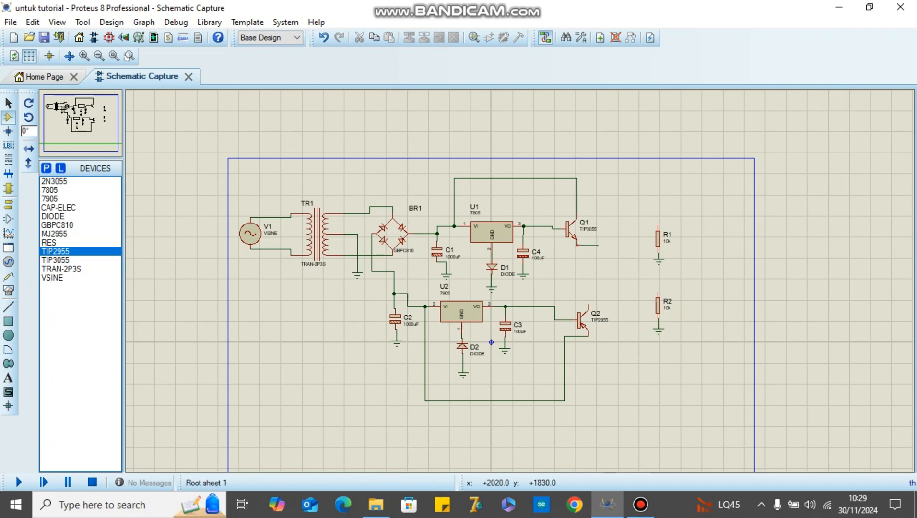
{"action": "left_click", "coordinate": [657, 226]}
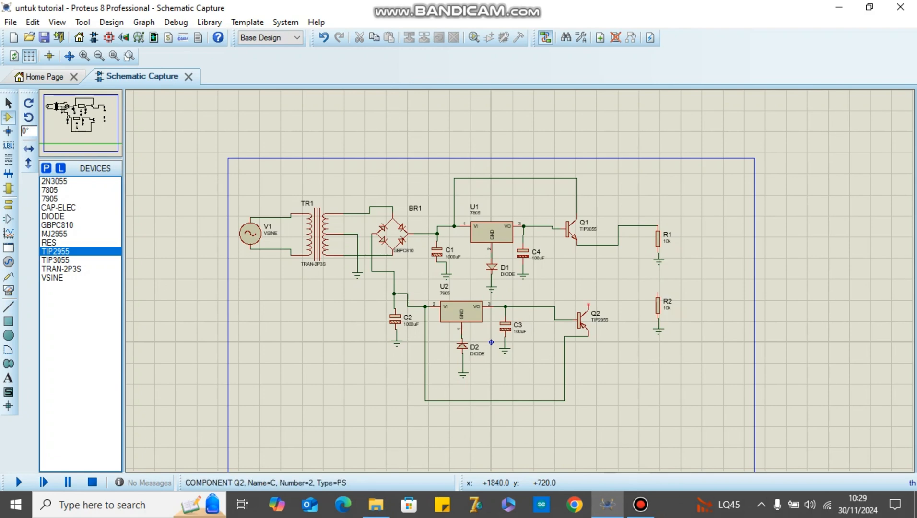
{"action": "left_click", "coordinate": [588, 304]}
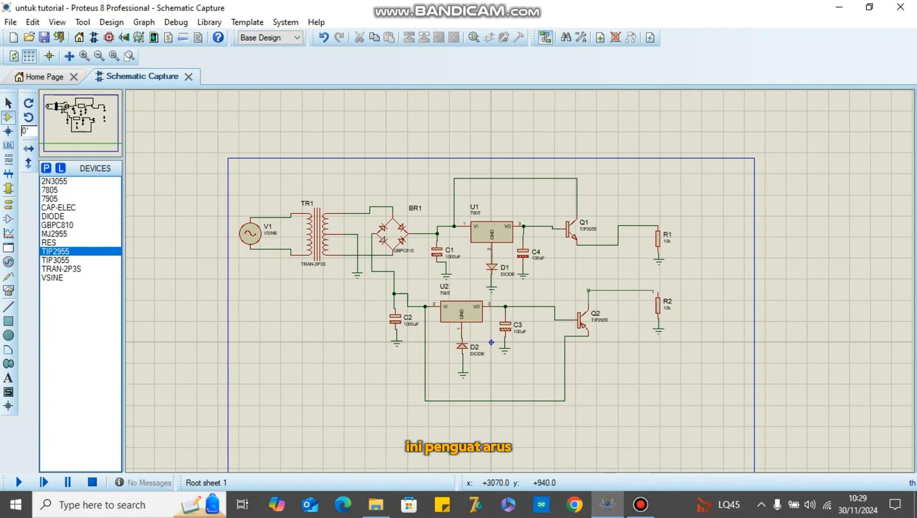
{"action": "left_click", "coordinate": [657, 291]}
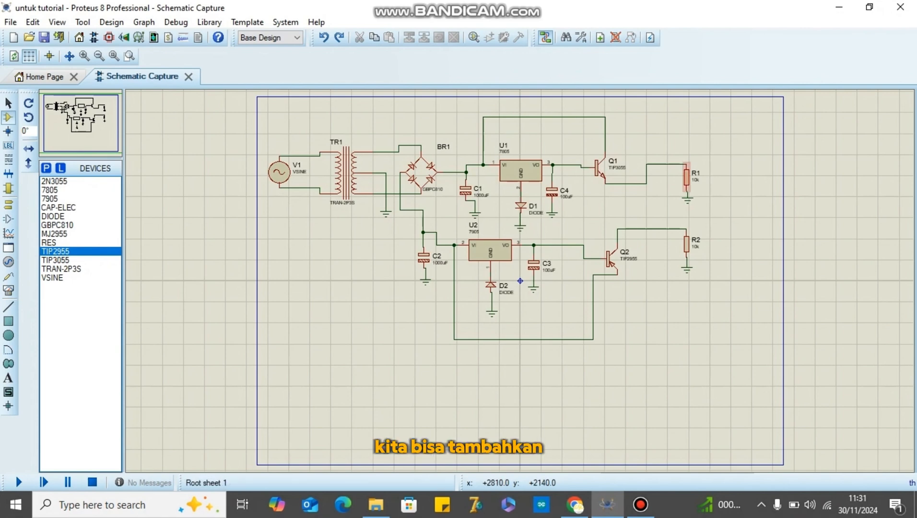
Step: Delete the wires connecting Q1 to R1 and Q2 to R2
{"action": "right_click", "coordinate": [663, 164]}
{"action": "right_click", "coordinate": [664, 164]}
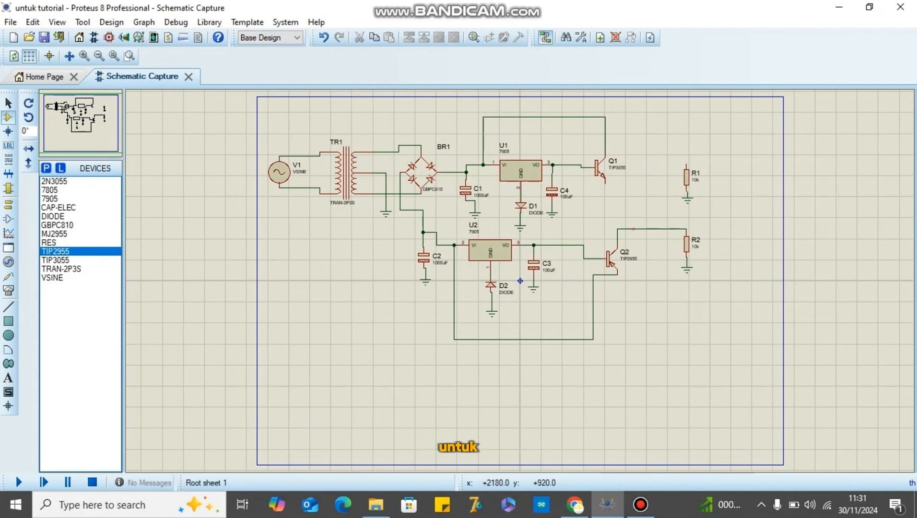
{"action": "right_click", "coordinate": [637, 229]}
{"action": "right_click", "coordinate": [636, 229]}
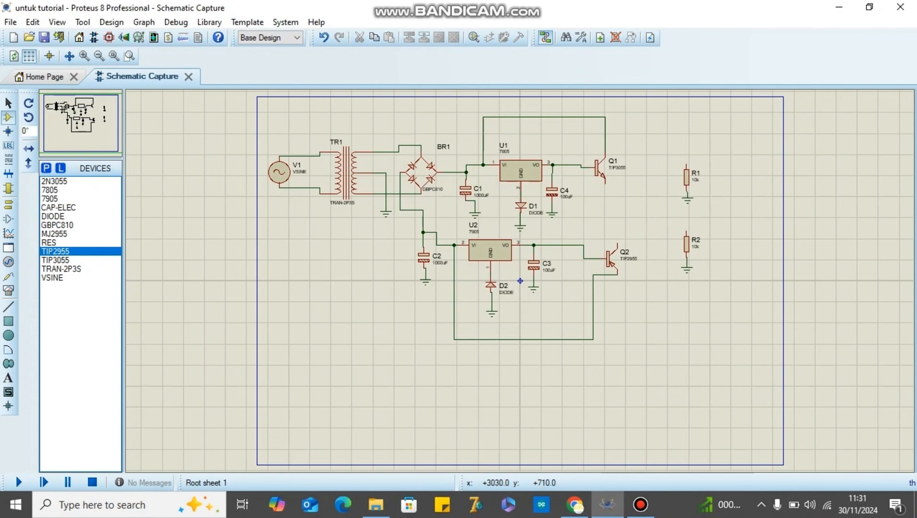
Step: Move R2 with its ground terminal below Q2's level and shift R1 with its ground slightly away from Q1
{"action": "left_click", "coordinate": [696, 241]}
{"action": "left_click_drag", "start_coordinate": [696, 241], "coordinate": [676, 312]}
{"action": "left_click_drag", "start_coordinate": [720, 214], "coordinate": [666, 149]}
{"action": "mouse_move", "coordinate": [709, 189]}
{"action": "left_mouse_down"}
{"action": "mouse_move", "coordinate": [685, 199]}
{"action": "mouse_move", "coordinate": [717, 200]}
{"action": "left_mouse_up"}
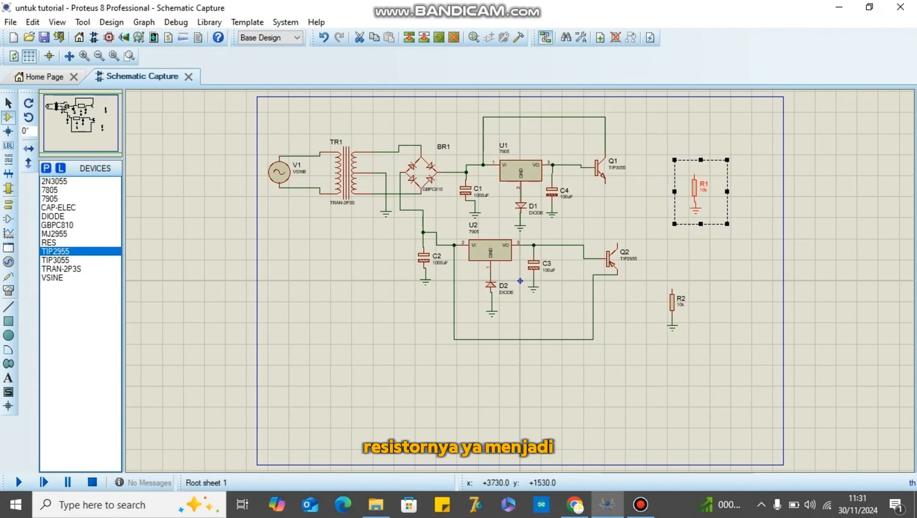
Step: Set the resistance of R1 to 330
{"action": "double_click", "coordinate": [694, 188]}
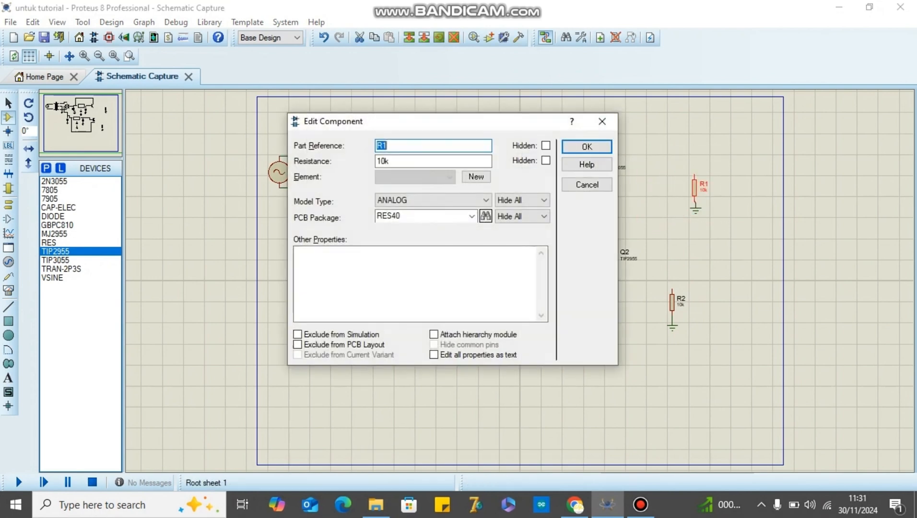
{"action": "left_click", "coordinate": [379, 161]}
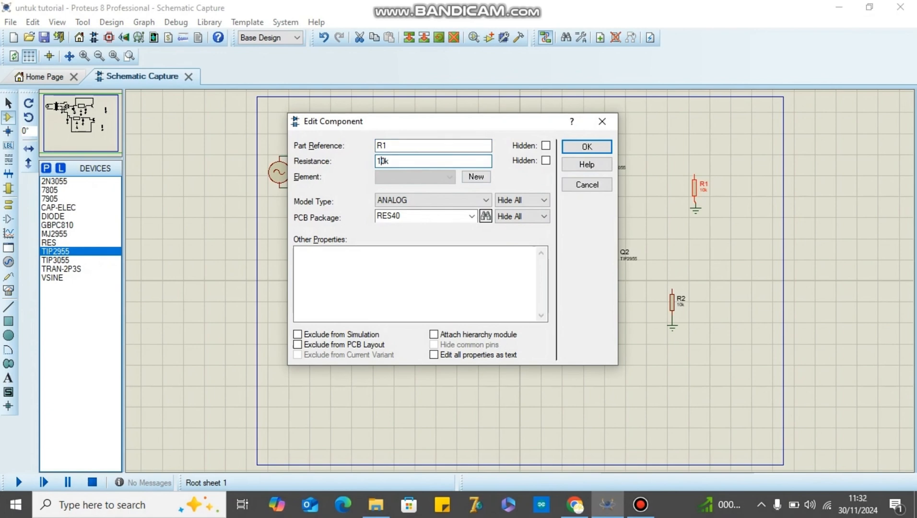
{"action": "key", "text": "BackSpace"}
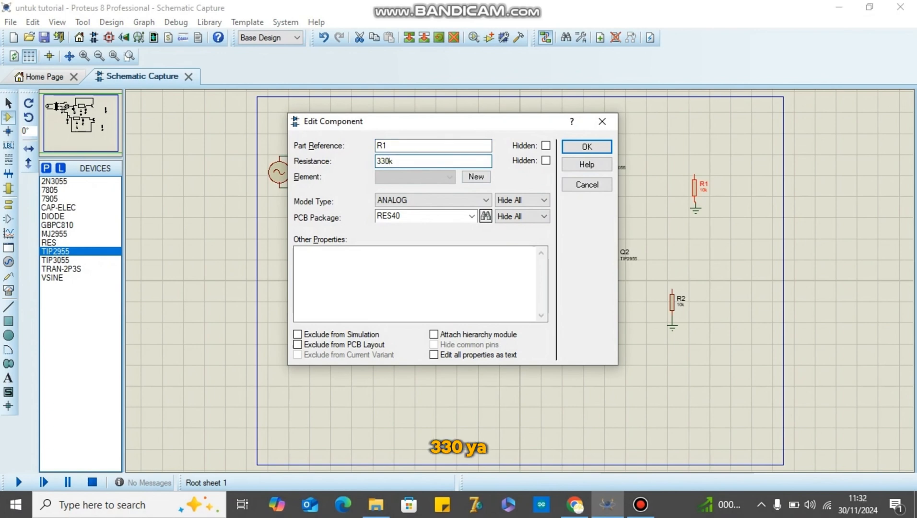
{"action": "key", "text": "Return"}
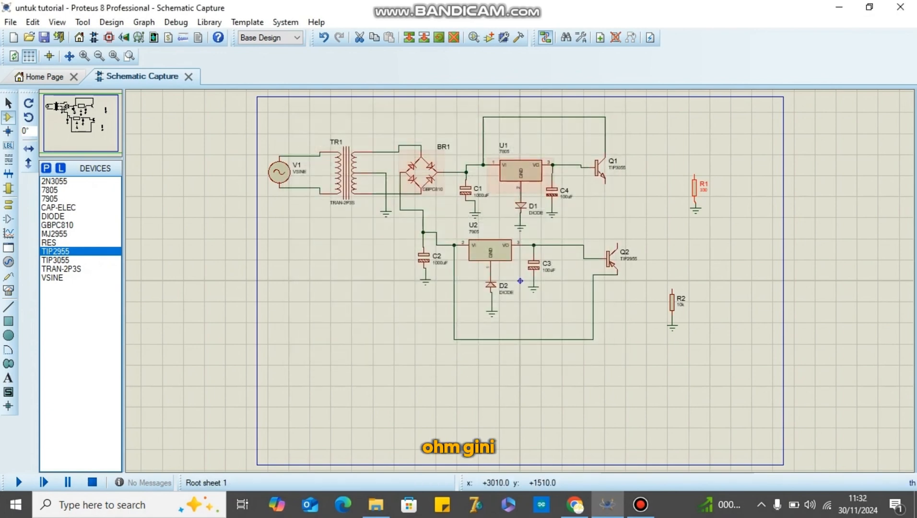
Step: Set the resistance of R2 to 330 to match R1
{"action": "double_click", "coordinate": [671, 303]}
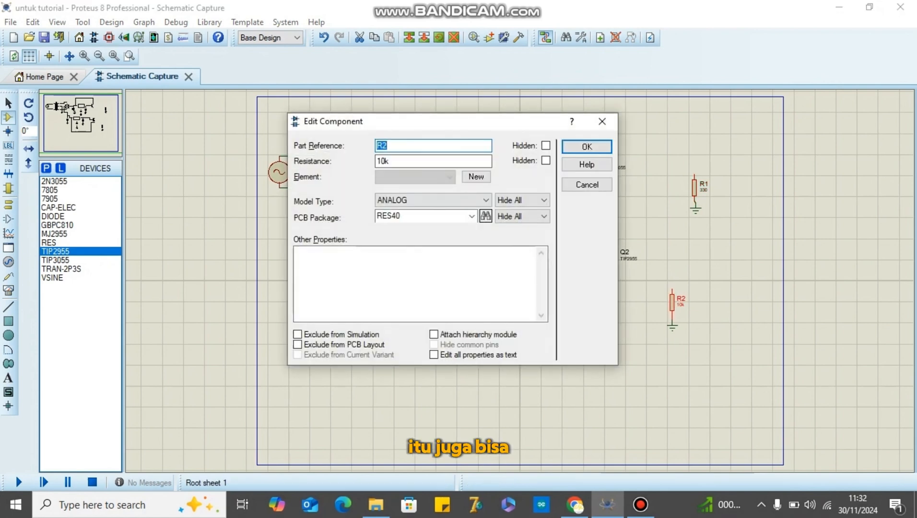
{"action": "left_click", "coordinate": [408, 162]}
{"action": "key", "text": "BackSpace"}
{"action": "key", "text": "BackSpace"}
{"action": "type", "text": "330"}
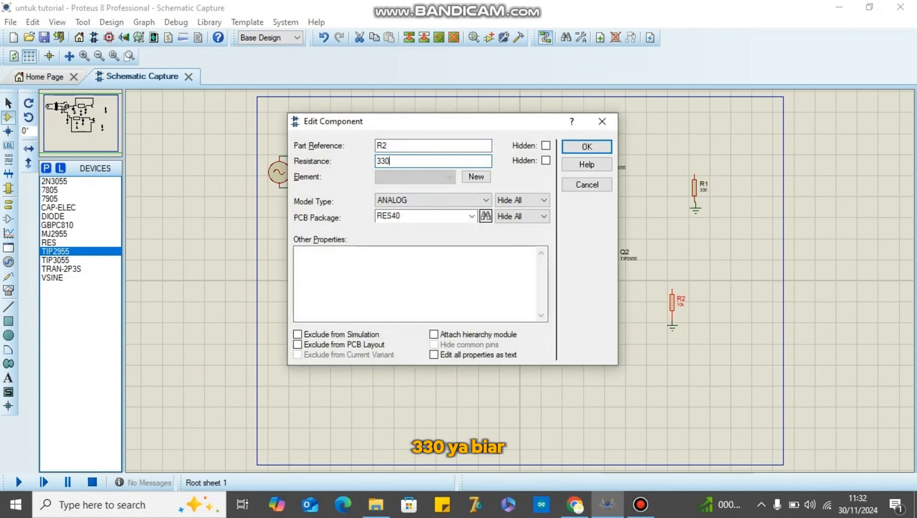
{"action": "key", "text": "Return"}
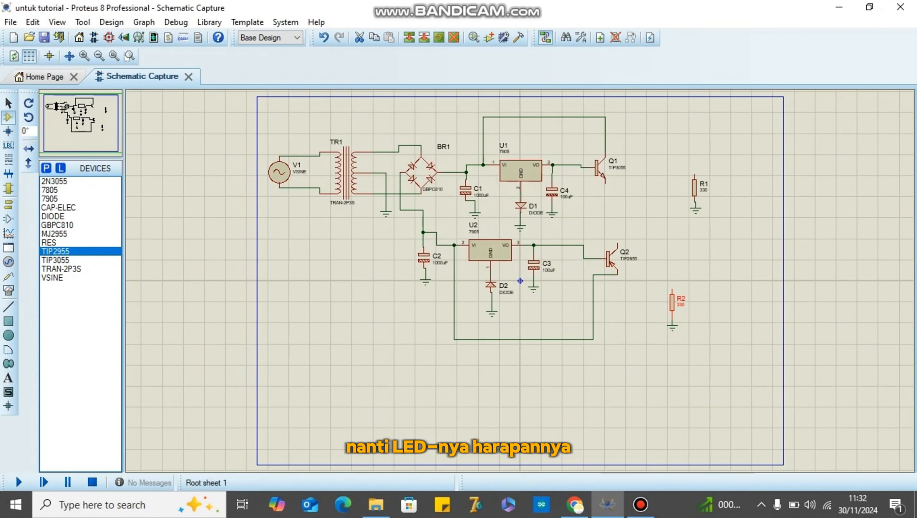
Step: Search the device library for led and add LED-GREEN to the device list
{"action": "left_click", "coordinate": [46, 167]}
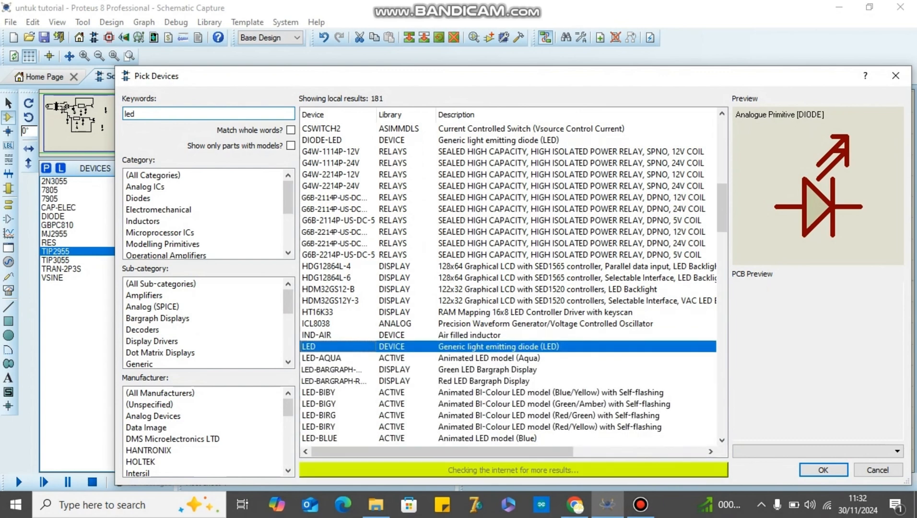
{"action": "scroll", "coordinate": [508, 284], "scroll_direction": "down", "scroll_amount": 1}
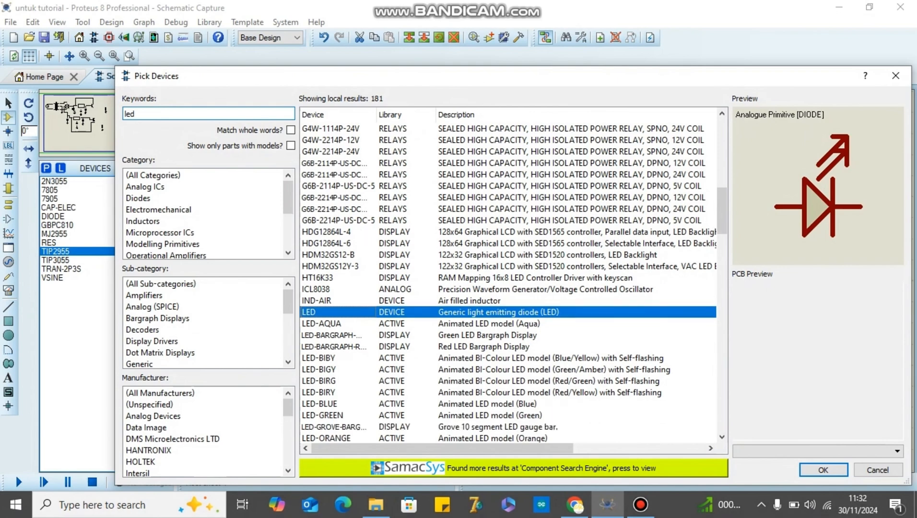
{"action": "left_click", "coordinate": [319, 392]}
{"action": "double_click", "coordinate": [322, 404]}
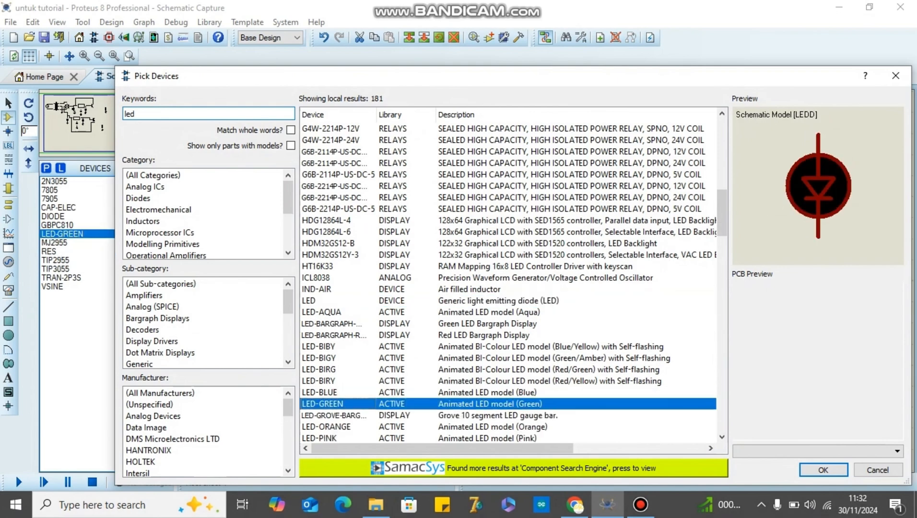
{"action": "left_click", "coordinate": [896, 76]}
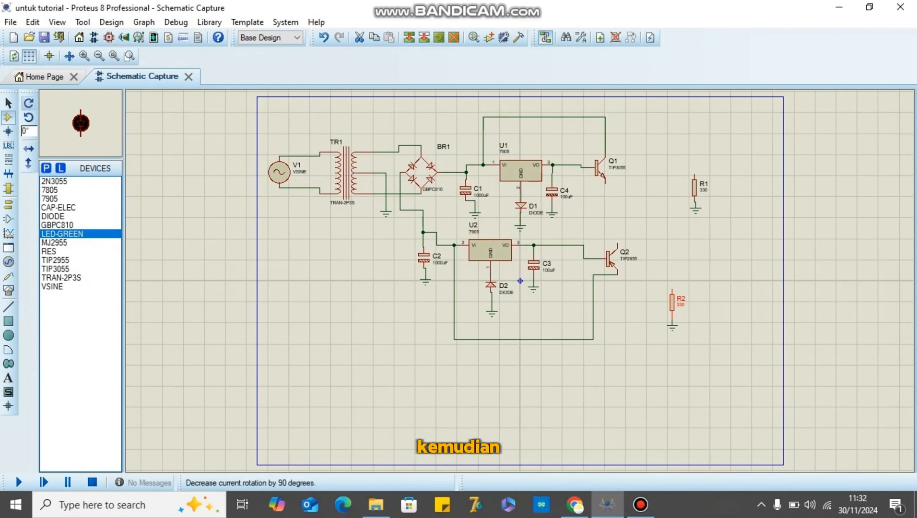
Step: Place a green LED rotated 90° between Q1's emitter and R1
{"action": "left_click", "coordinate": [28, 117]}
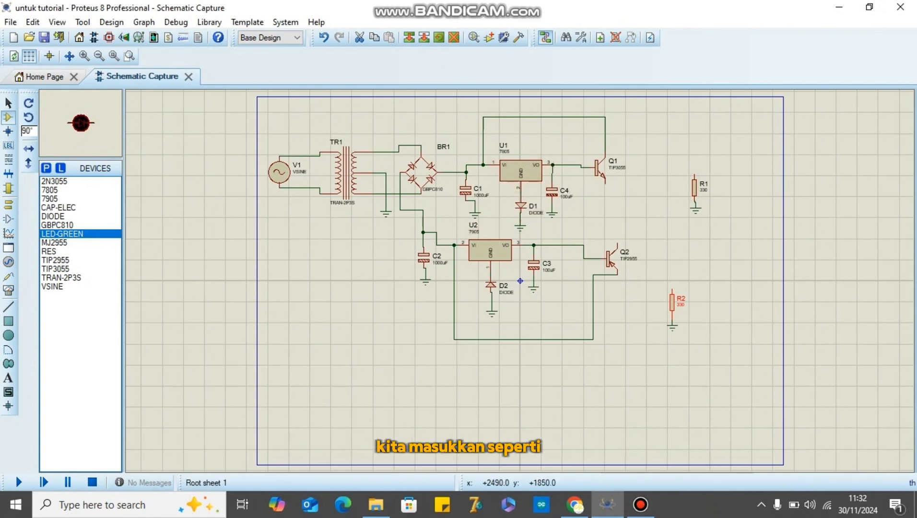
{"action": "left_click", "coordinate": [651, 184]}
{"action": "left_click", "coordinate": [652, 183]}
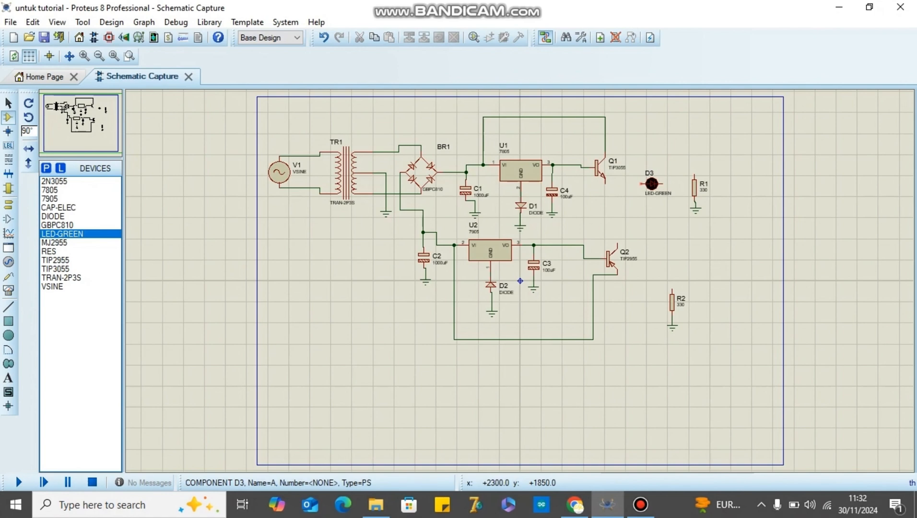
Step: Wire green LED D3 between Q1's emitter and the upper end of R1
{"action": "left_click", "coordinate": [642, 184]}
{"action": "left_click", "coordinate": [606, 184]}
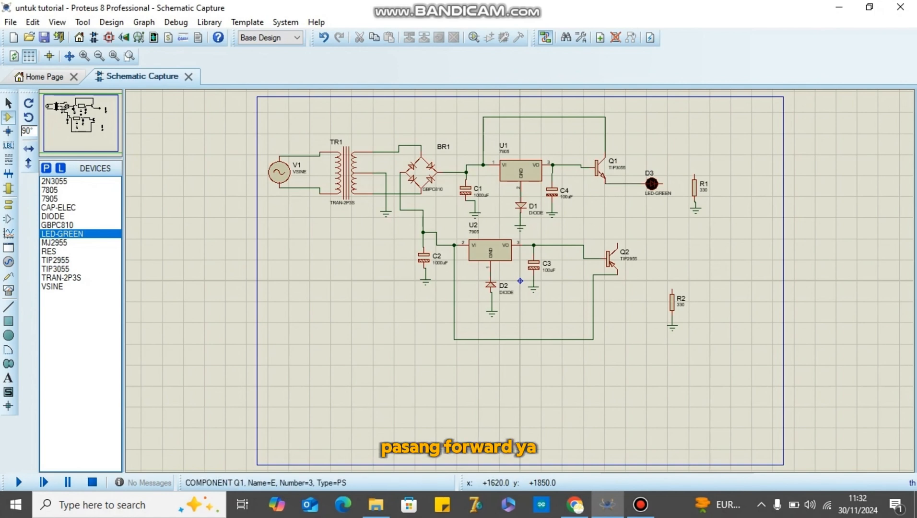
{"action": "left_click", "coordinate": [661, 184]}
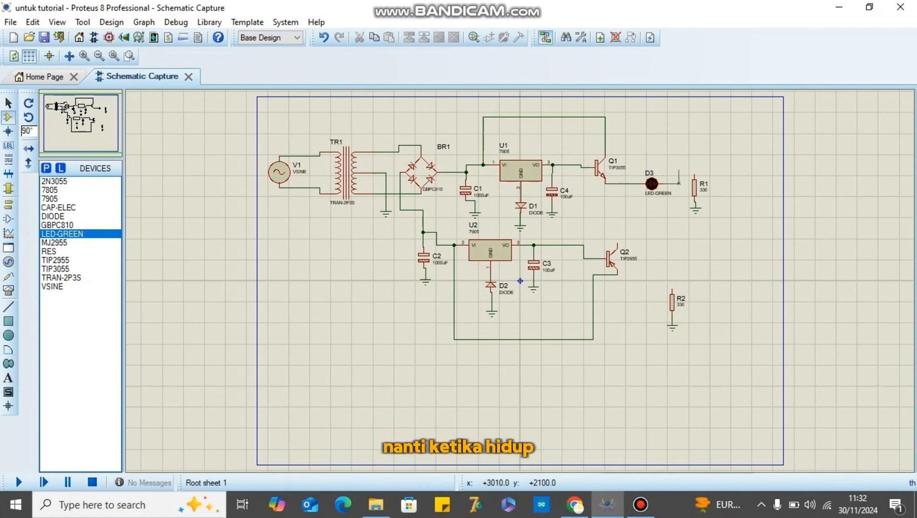
{"action": "left_click", "coordinate": [694, 176]}
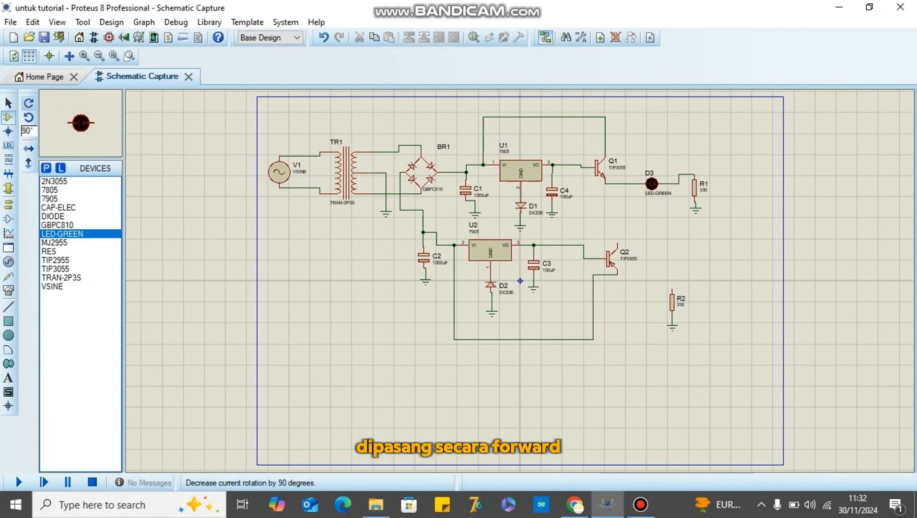
Step: Place a second green LED rotated -90° beside Q2 and wire it between Q2's upper terminal and R2
{"action": "left_click", "coordinate": [28, 104]}
{"action": "left_click", "coordinate": [28, 103]}
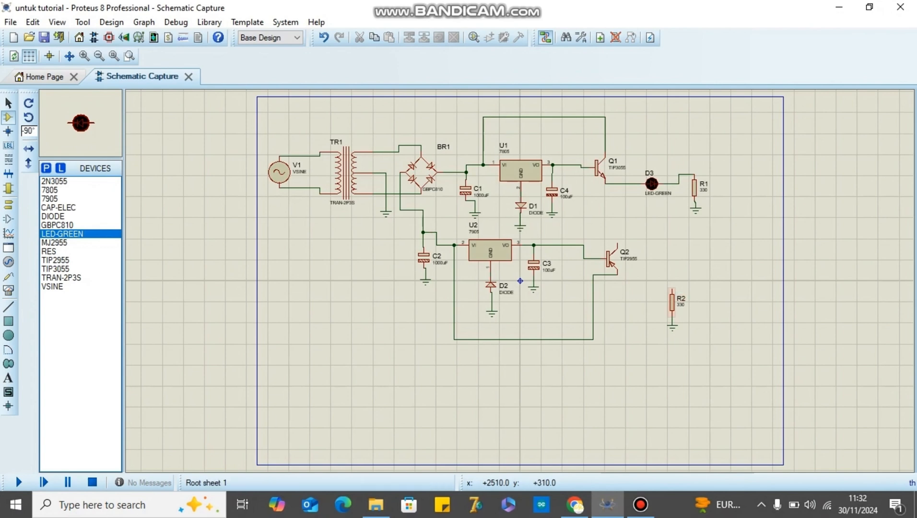
{"action": "left_click", "coordinate": [659, 256]}
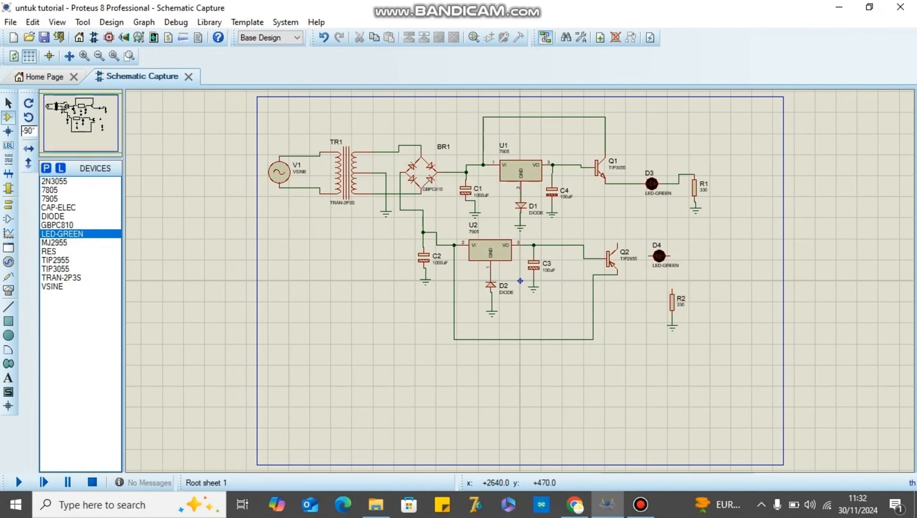
{"action": "left_click", "coordinate": [668, 256]}
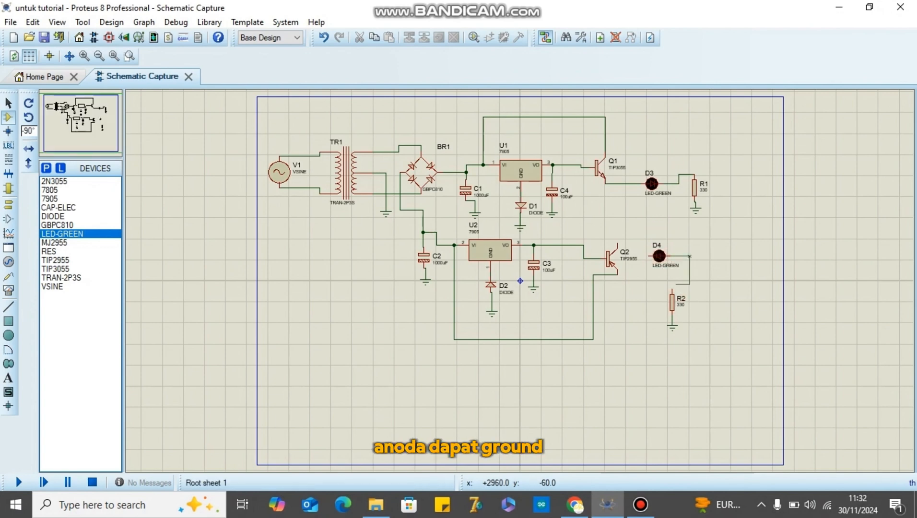
{"action": "left_click", "coordinate": [672, 290]}
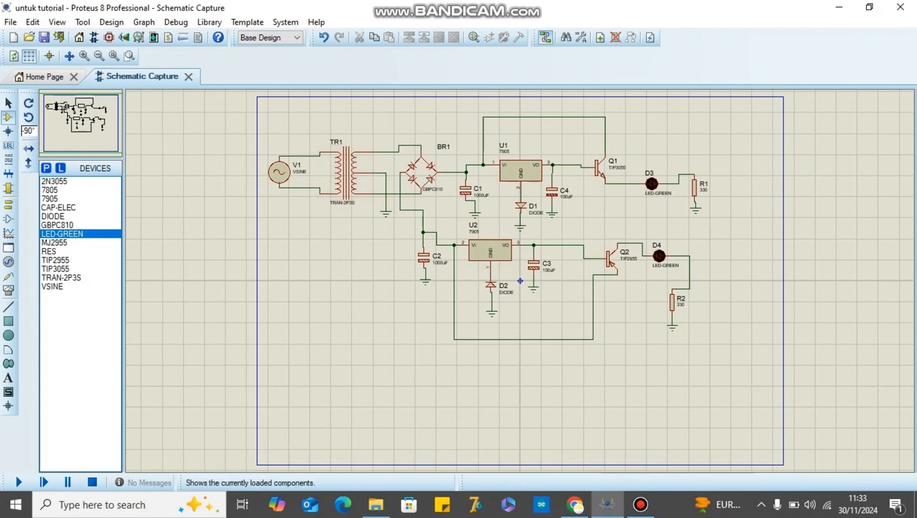
Step: Search the device library for conn- and add CONN-SIL1 to the device list
{"action": "key", "text": "p"}
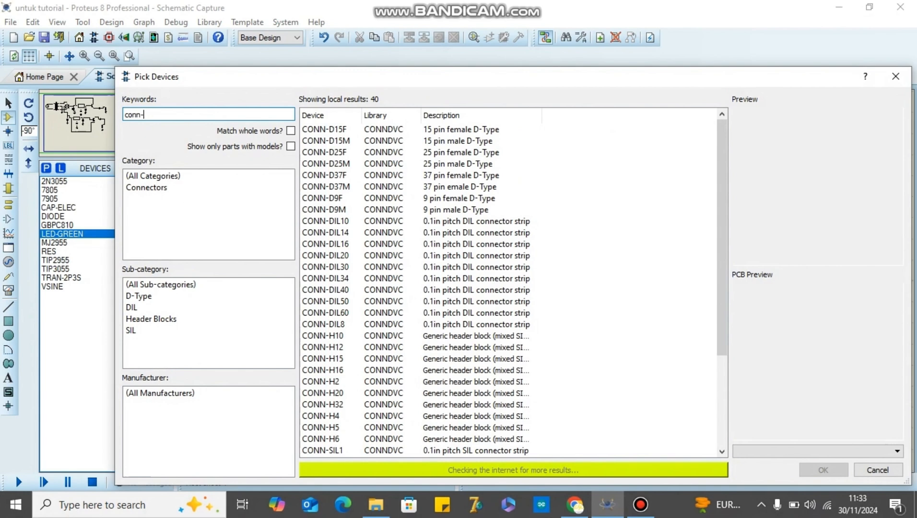
{"action": "scroll", "coordinate": [511, 293], "scroll_direction": "down", "scroll_amount": 3}
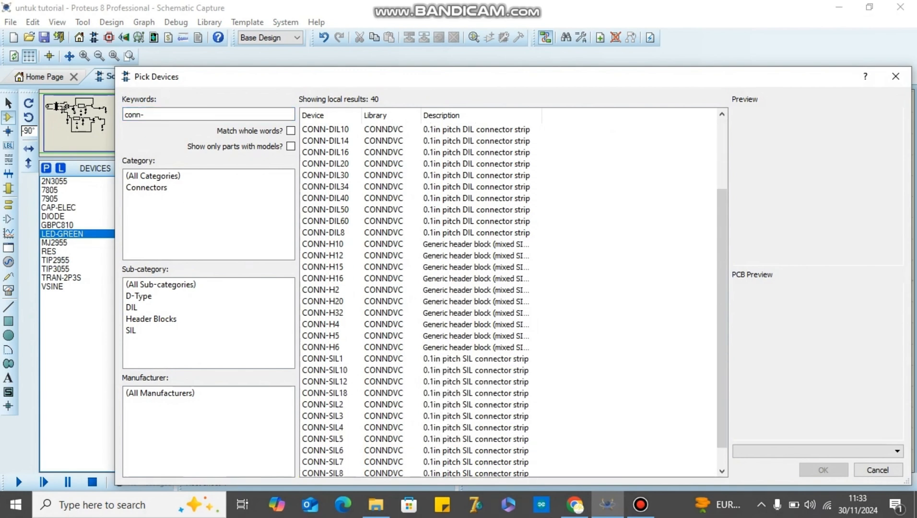
{"action": "scroll", "coordinate": [510, 292], "scroll_direction": "down", "scroll_amount": 1}
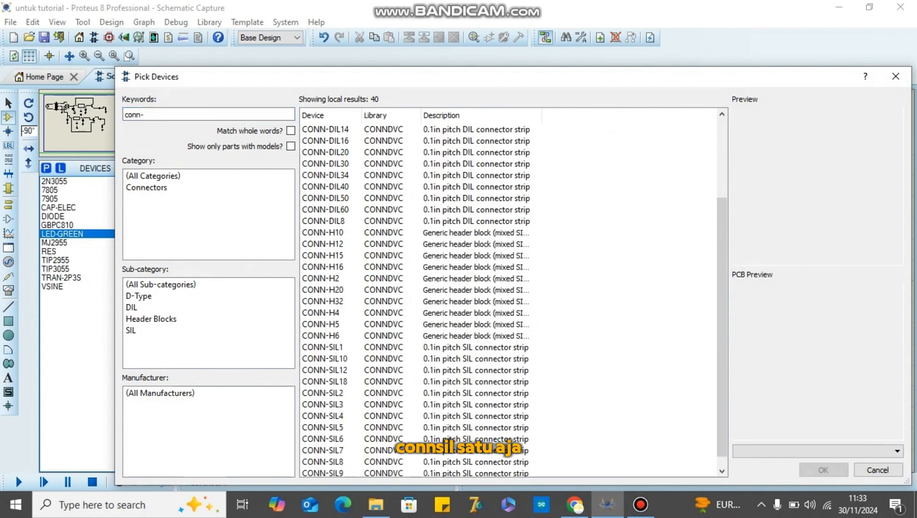
{"action": "double_click", "coordinate": [322, 347]}
{"action": "left_click", "coordinate": [895, 76]}
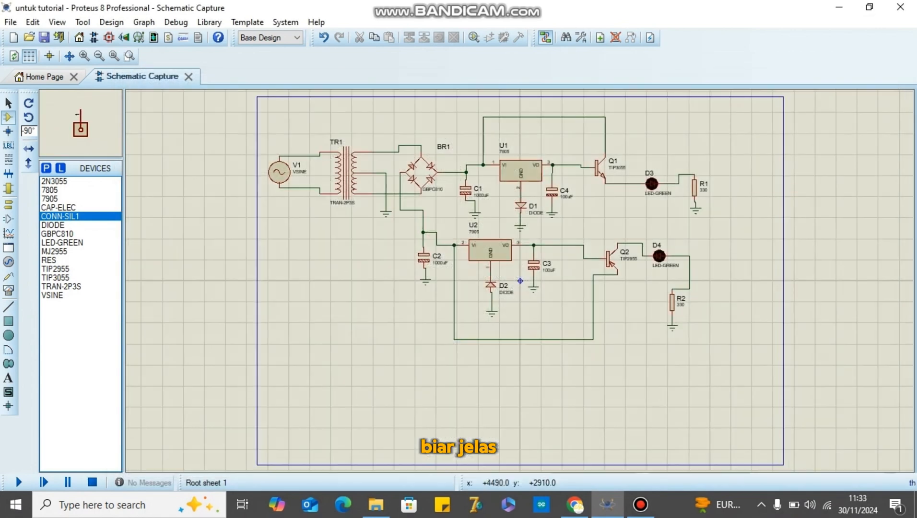
Step: Place a CONN-SIL1 connector above D3 and another beside D4, wiring them to the Q1 emitter and Q2 upper-terminal outputs
{"action": "double_click", "coordinate": [666, 144]}
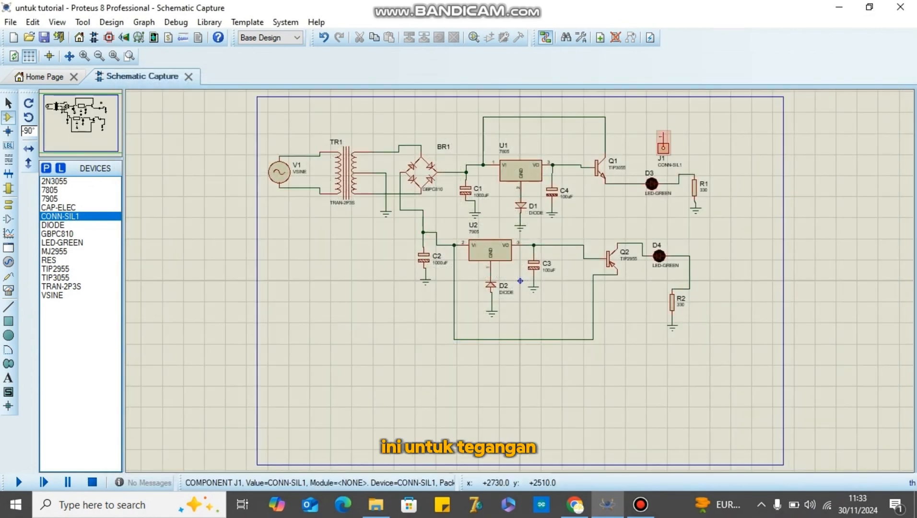
{"action": "left_click", "coordinate": [663, 148]}
{"action": "left_click_drag", "start_coordinate": [662, 148], "coordinate": [664, 139]}
{"action": "left_click", "coordinate": [707, 148]}
{"action": "left_click", "coordinate": [664, 123]}
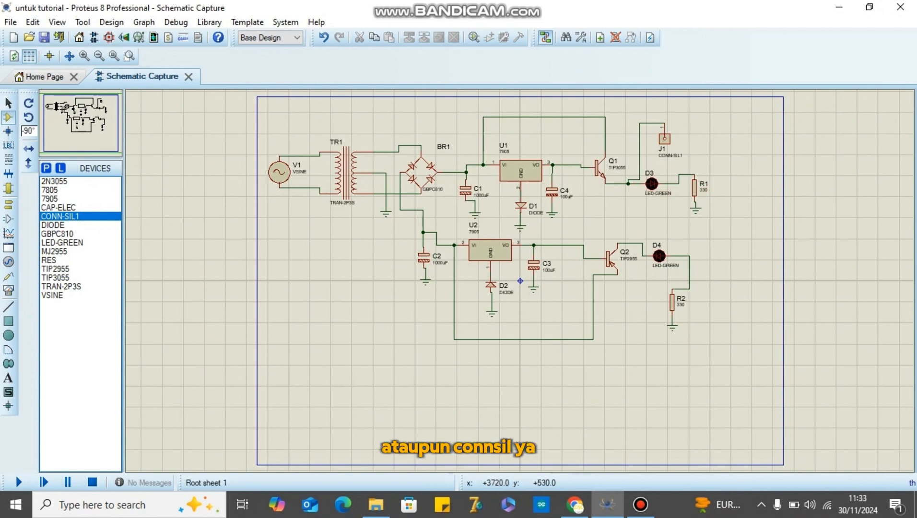
{"action": "left_click", "coordinate": [719, 261]}
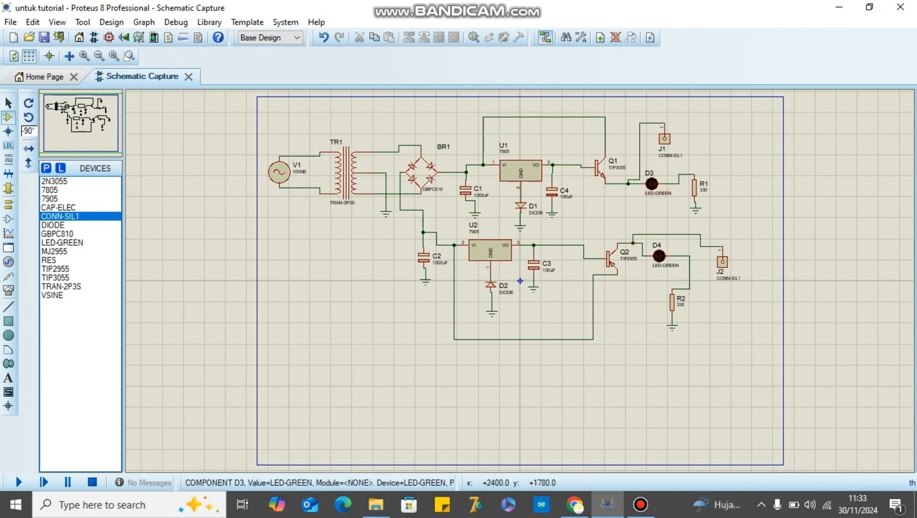
Step: Set the part value of connector J1 to +5v
{"action": "double_click", "coordinate": [664, 139]}
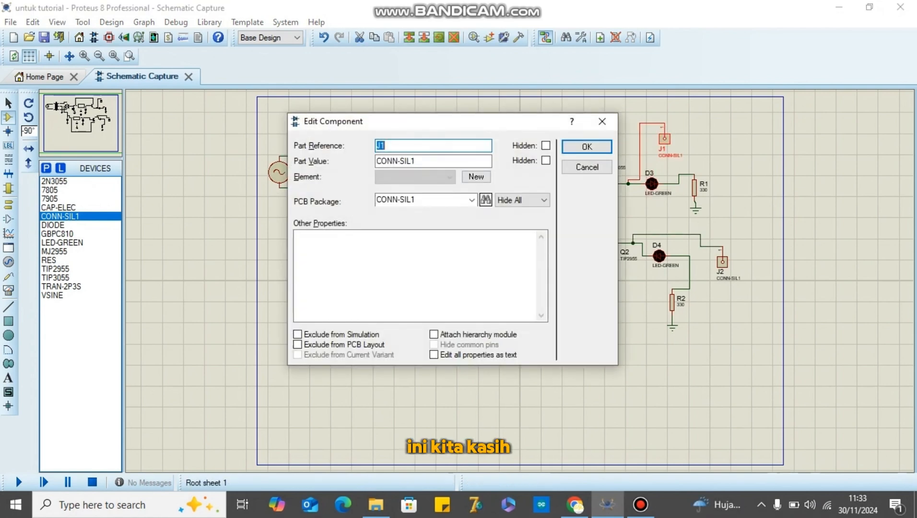
{"action": "key", "text": "Tab"}
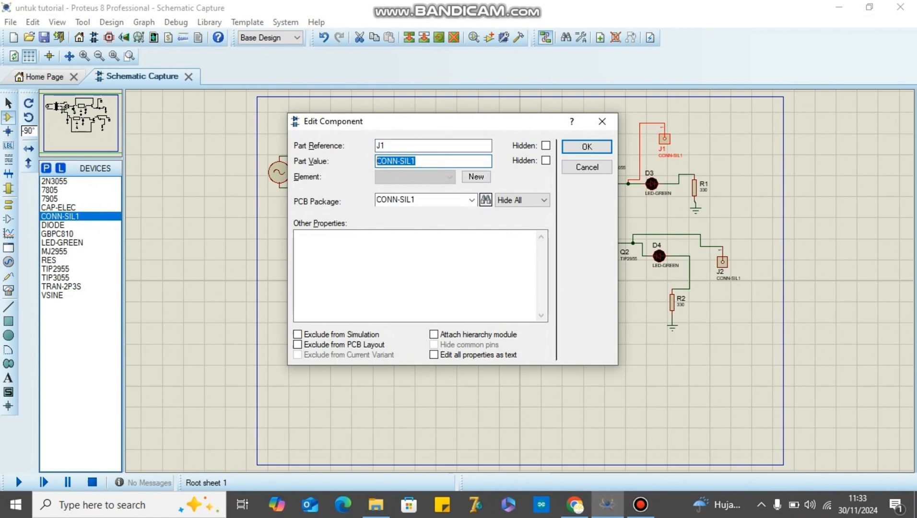
{"action": "type", "text": "+5v"}
{"action": "key", "text": "Return"}
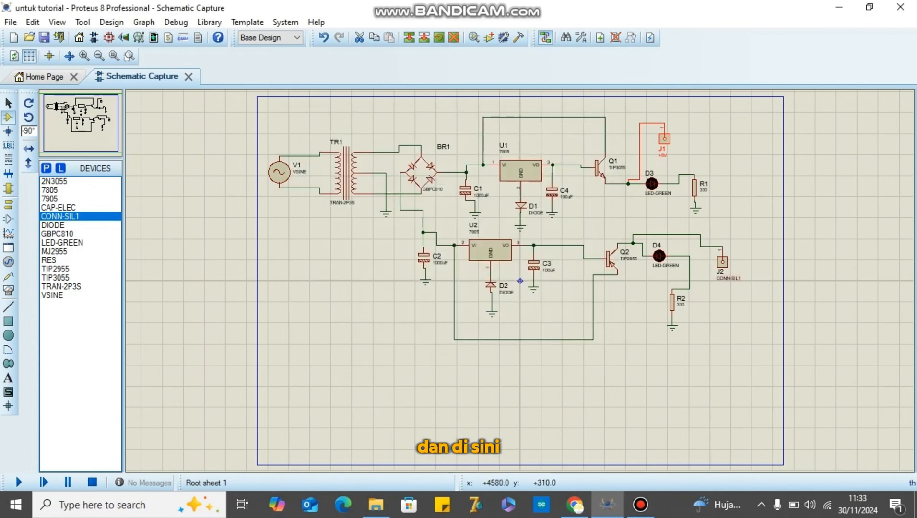
Step: Set the part value of connector J2 to -5V
{"action": "double_click", "coordinate": [659, 255]}
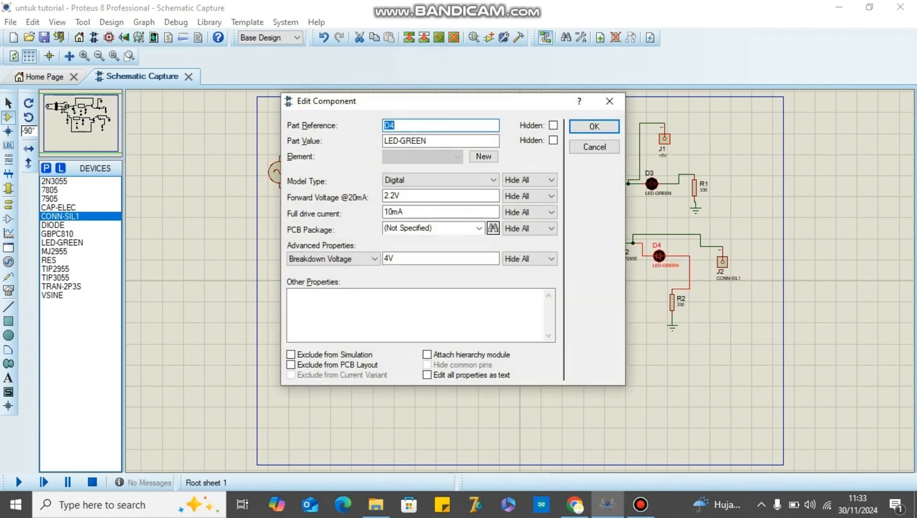
{"action": "left_click", "coordinate": [605, 100]}
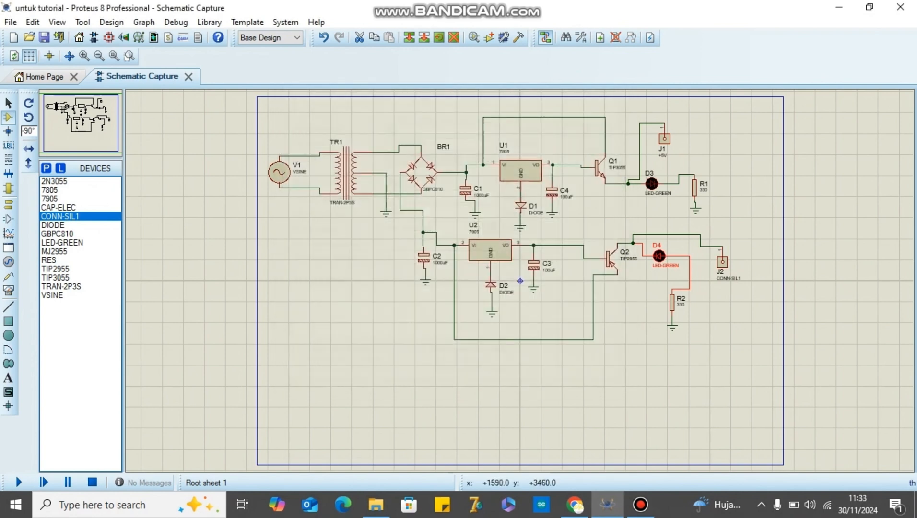
{"action": "double_click", "coordinate": [728, 278]}
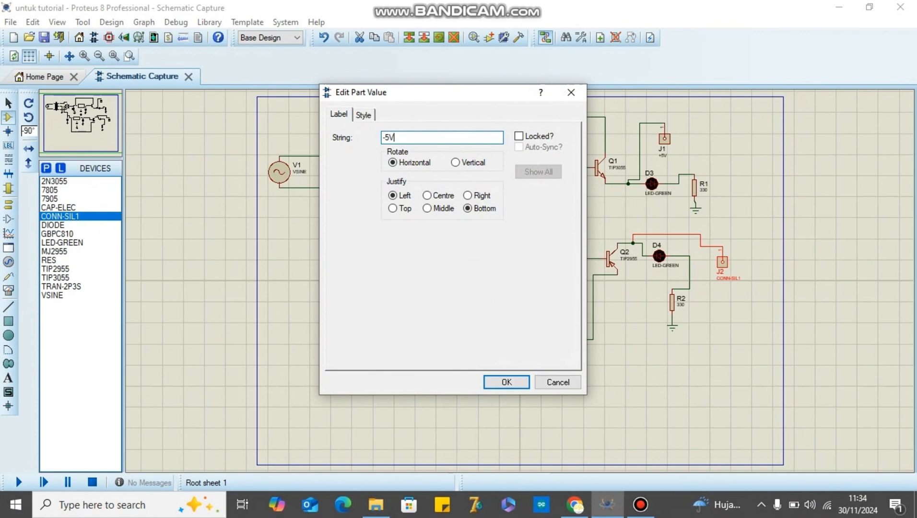
{"action": "type", "text": "-5V"}
{"action": "key", "text": "Return"}
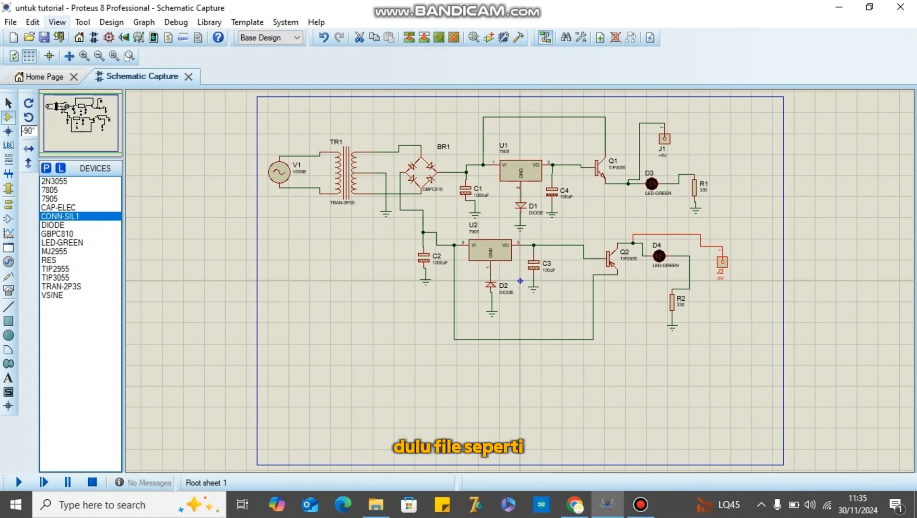
Step: Save the project in the elektronika dasar folder under the new name untuk tutorial 1
{"action": "left_click", "coordinate": [11, 22]}
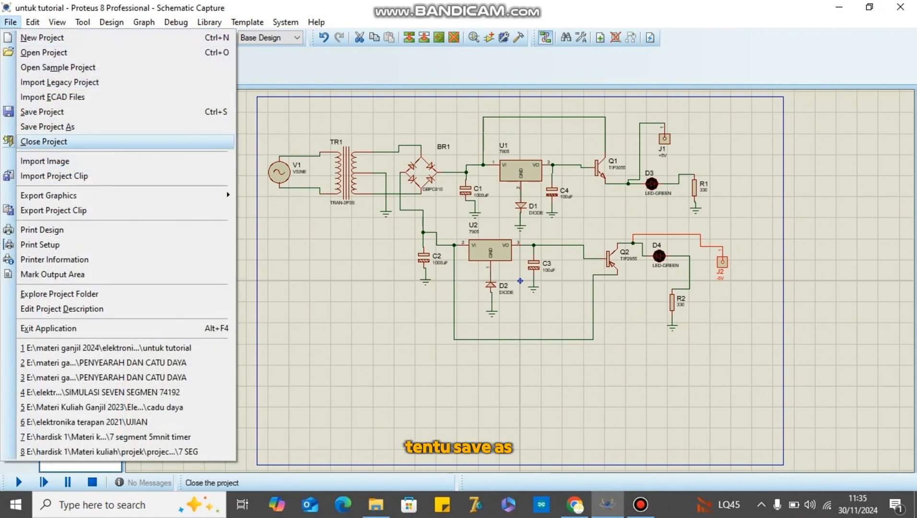
{"action": "left_click", "coordinate": [46, 127]}
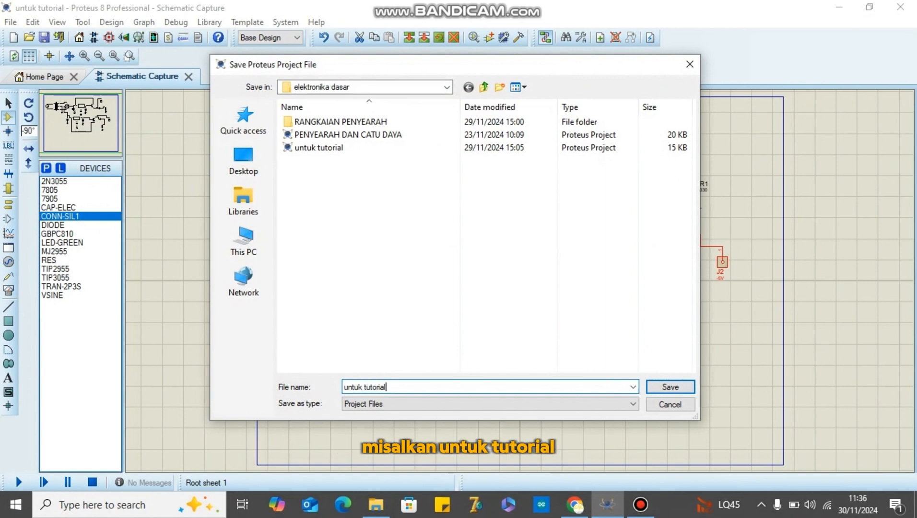
{"action": "type", "text": "1"}
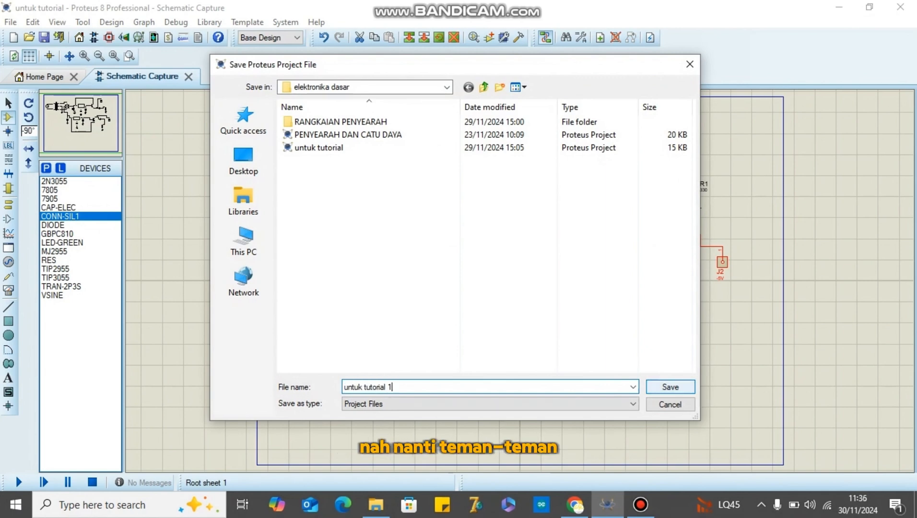
{"action": "key", "text": "Return"}
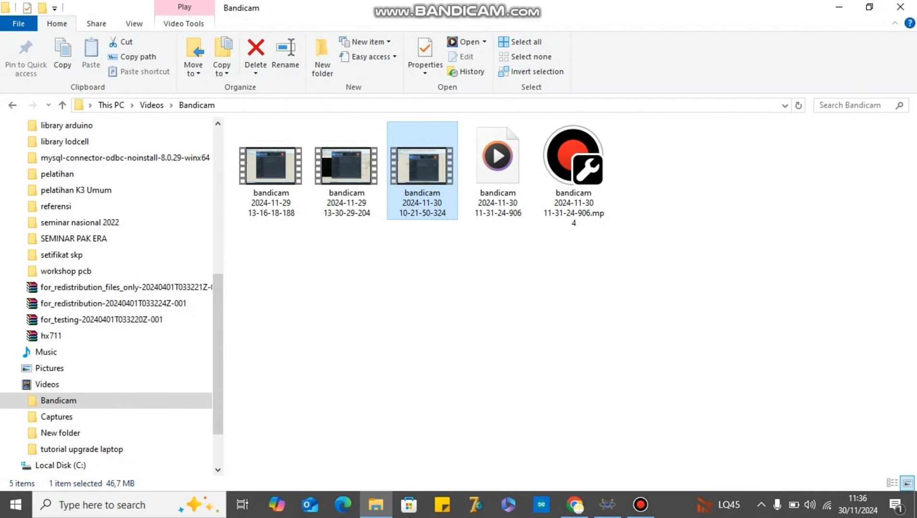
Step: Switch to File Explorer and open the elektronika dasar folder inside materi ganjil 2024 on drive E
{"action": "scroll", "coordinate": [106, 352], "scroll_direction": "down", "scroll_amount": 2}
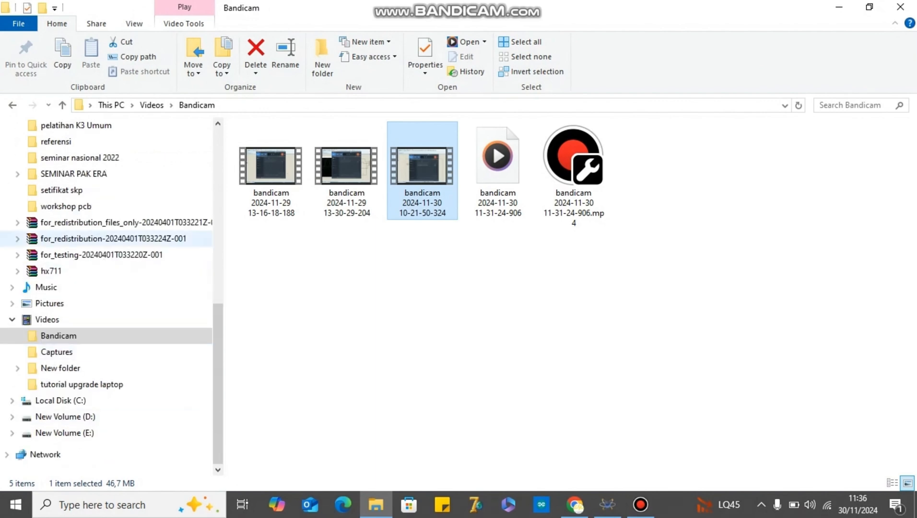
{"action": "left_click", "coordinate": [64, 433]}
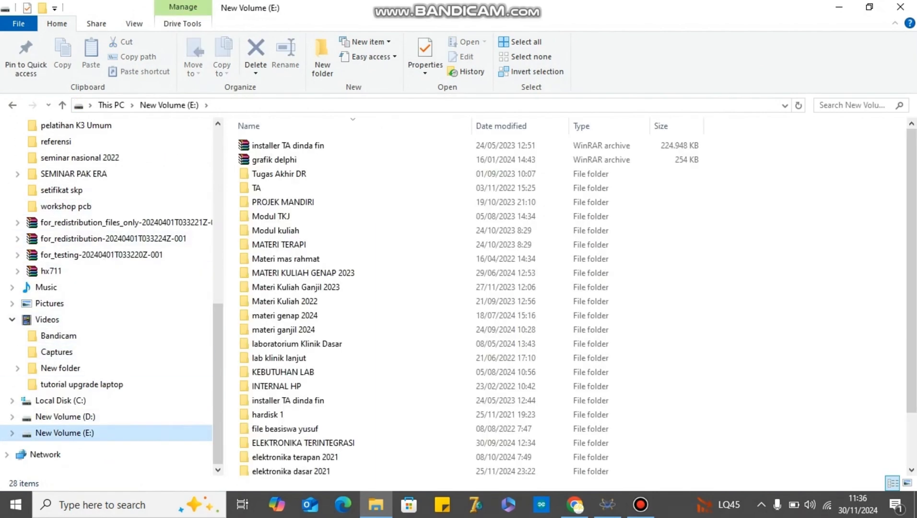
{"action": "double_click", "coordinate": [284, 330]}
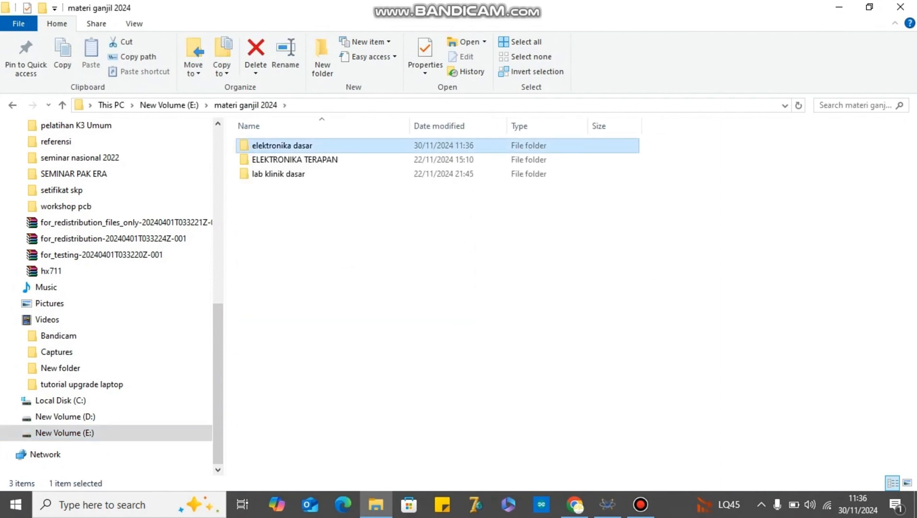
{"action": "key", "text": "Return"}
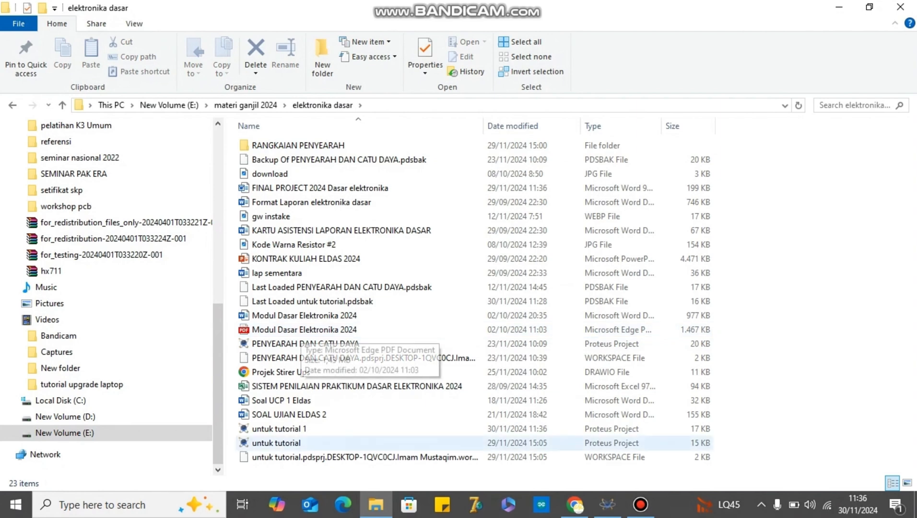
{"action": "left_click", "coordinate": [278, 429]}
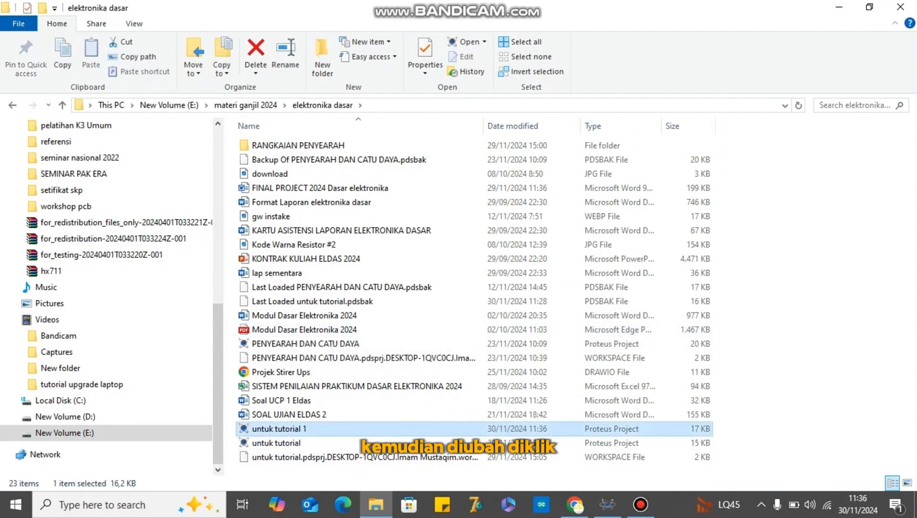
{"action": "right_click", "coordinate": [274, 429]}
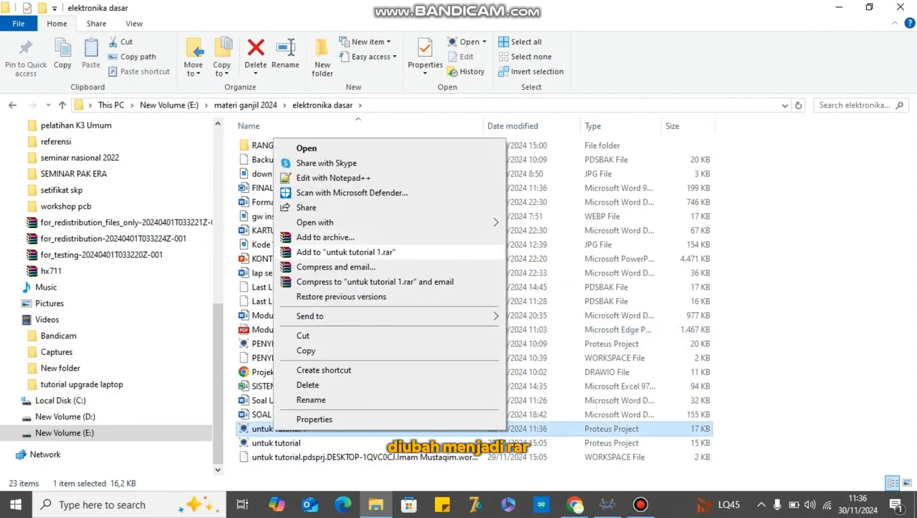
{"action": "left_click", "coordinate": [335, 282]}
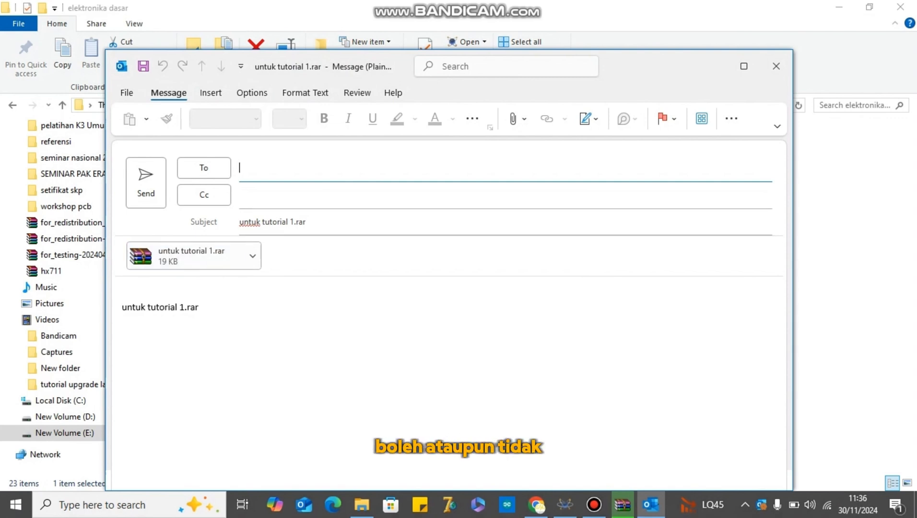
{"action": "left_click", "coordinate": [776, 66]}
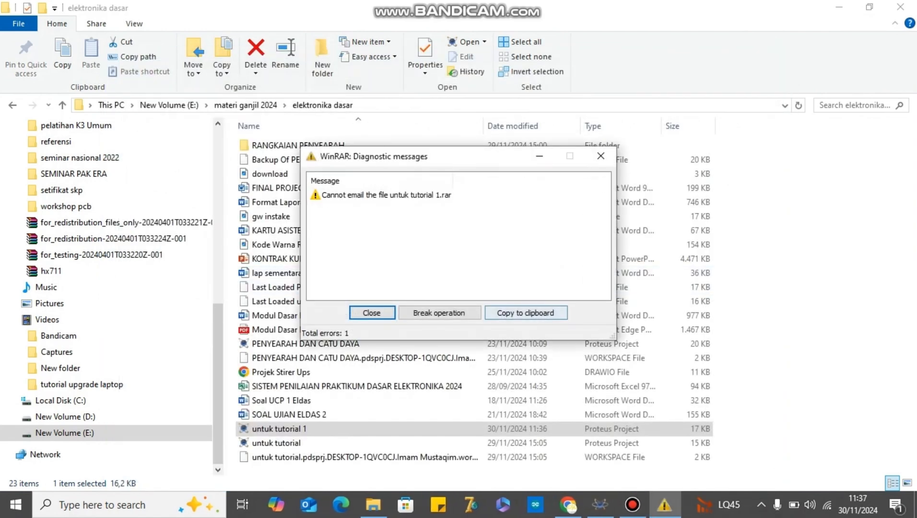
{"action": "left_click", "coordinate": [600, 157]}
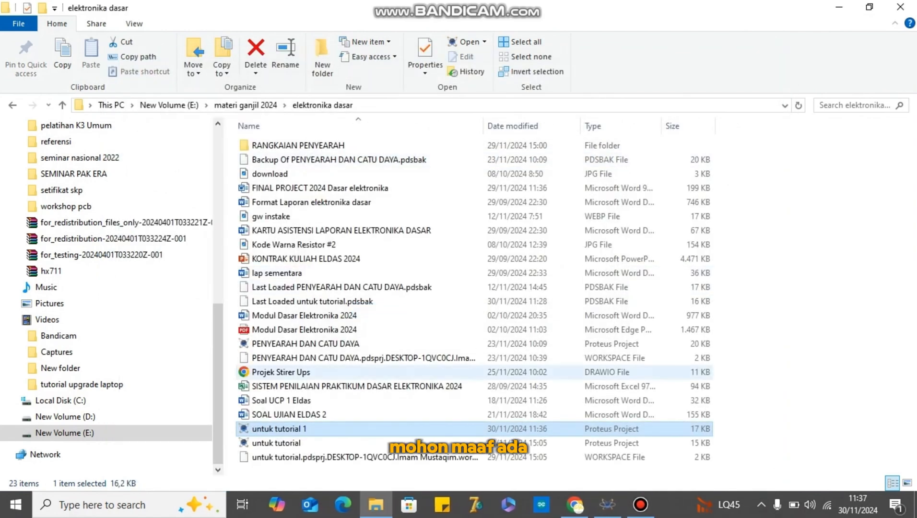
Step: Compress the untuk tutorial 1 project file into untuk tutorial 1.rar and select the archive
{"action": "right_click", "coordinate": [314, 432]}
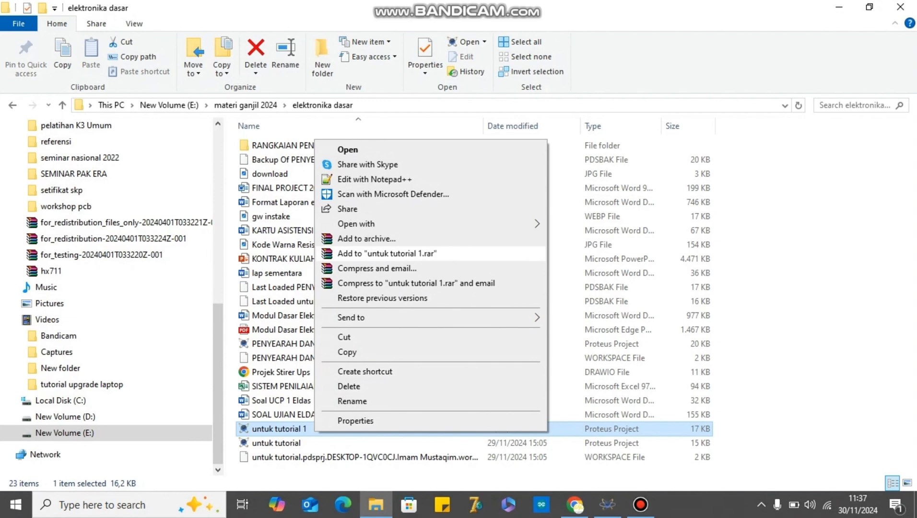
{"action": "left_click", "coordinate": [386, 253]}
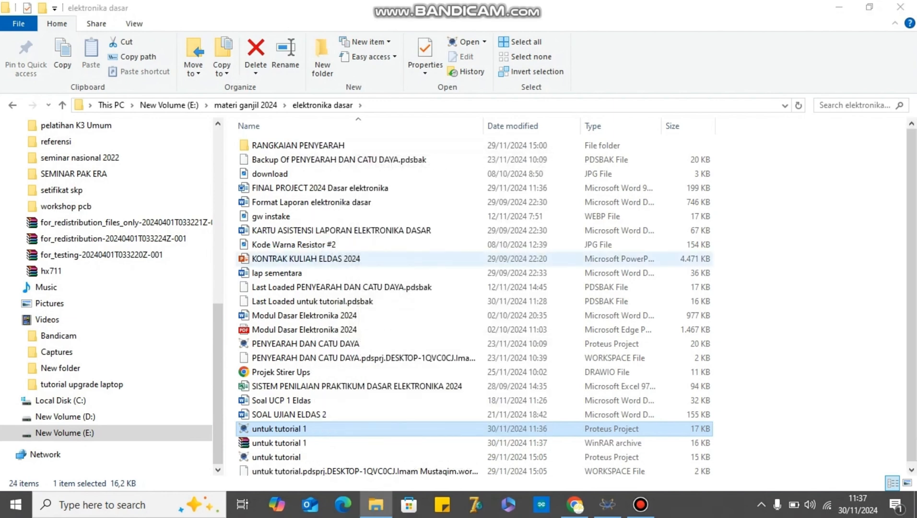
{"action": "left_click", "coordinate": [279, 443]}
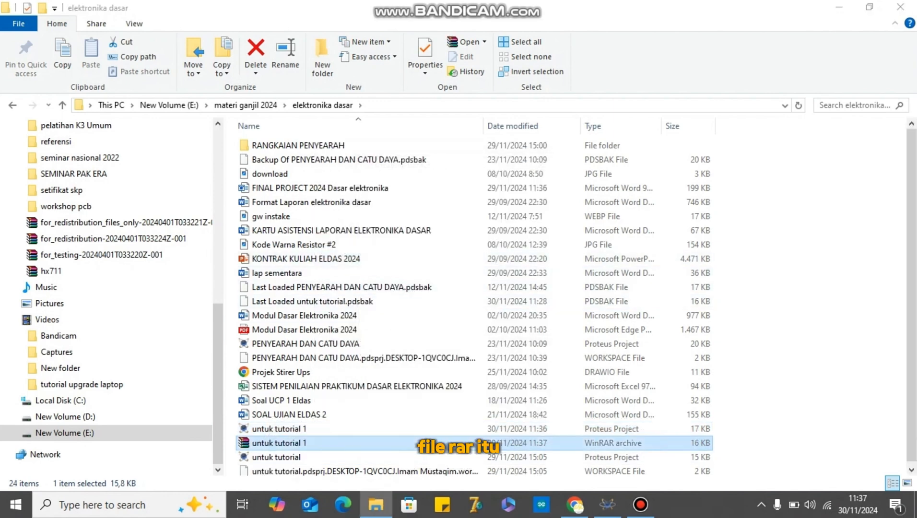